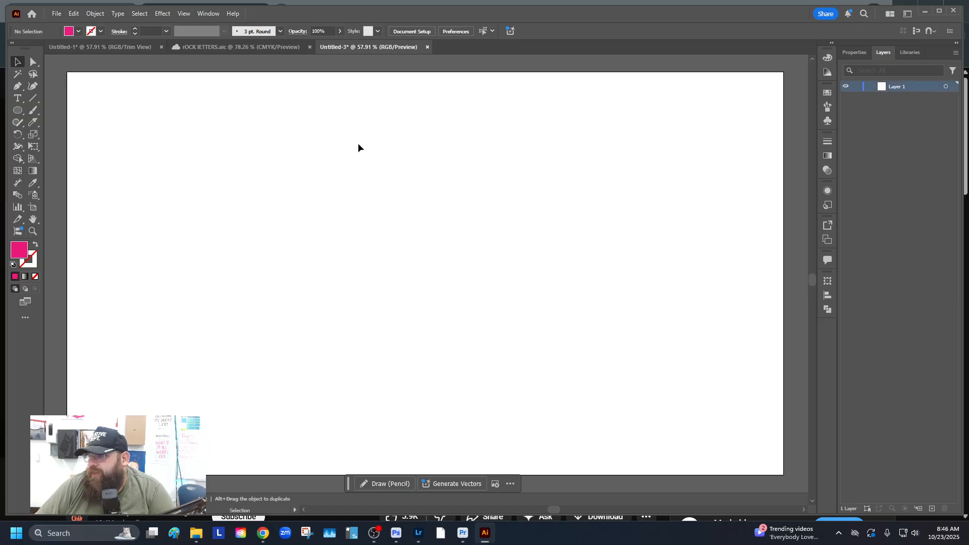
# Draw a rectangle covering the whole artboard with the Rectangle Tool
pyautogui.click(24, 110)
pyautogui.click(67, 110)
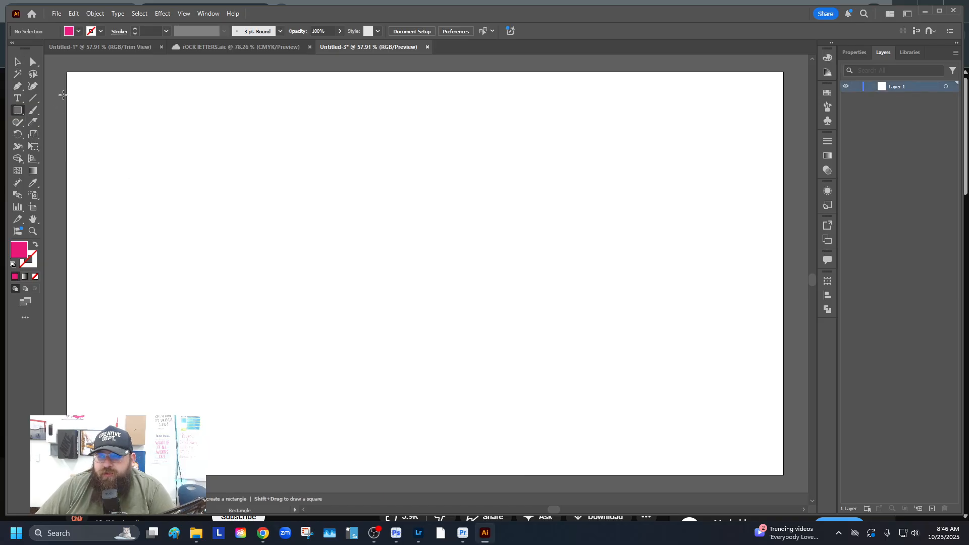
pyautogui.moveTo(67, 72); pyautogui.dragTo(785, 475)
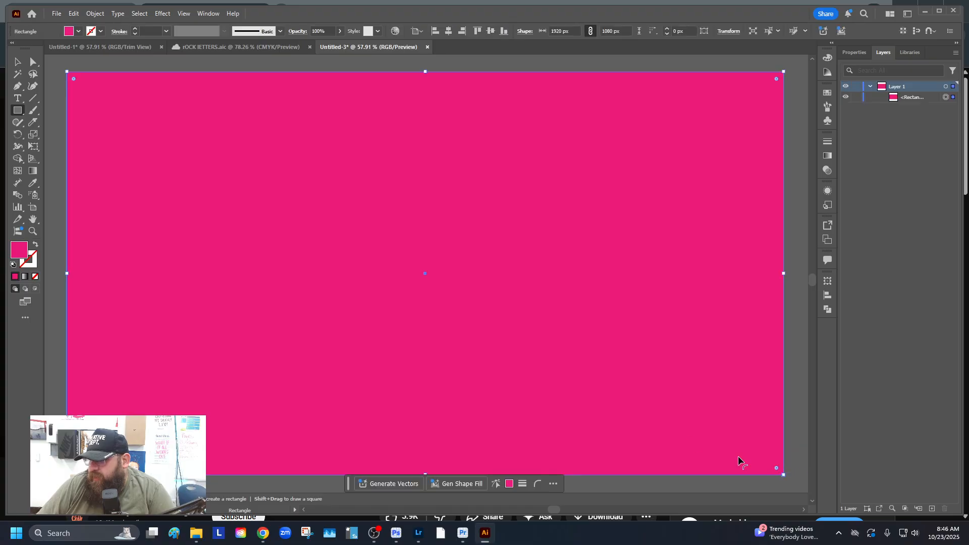
pyautogui.press('v')
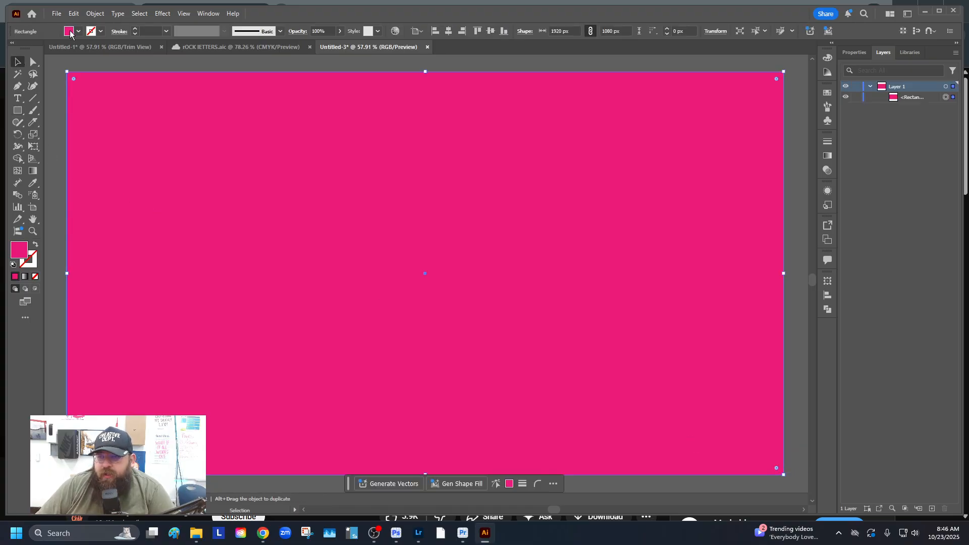
# Fill the rectangle with purple #743a89 and deselect it
pyautogui.click(70, 33)
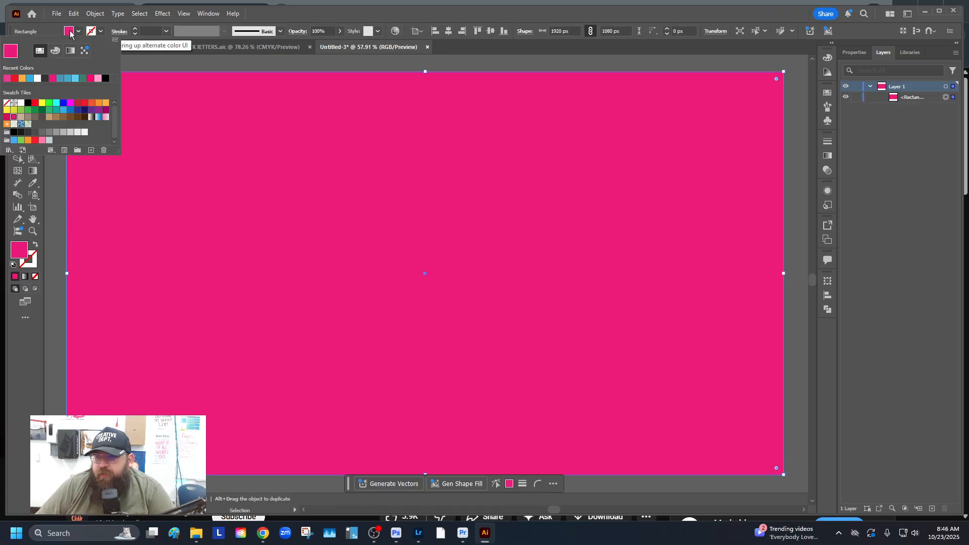
pyautogui.doubleClick(22, 248)
pyautogui.moveTo(465, 210)
pyautogui.mouseDown()
pyautogui.moveTo(464, 219)
pyautogui.moveTo(426, 224)
pyautogui.moveTo(498, 223)
pyautogui.moveTo(497, 233)
pyautogui.moveTo(496, 224)
pyautogui.moveTo(427, 257)
pyautogui.mouseUp()
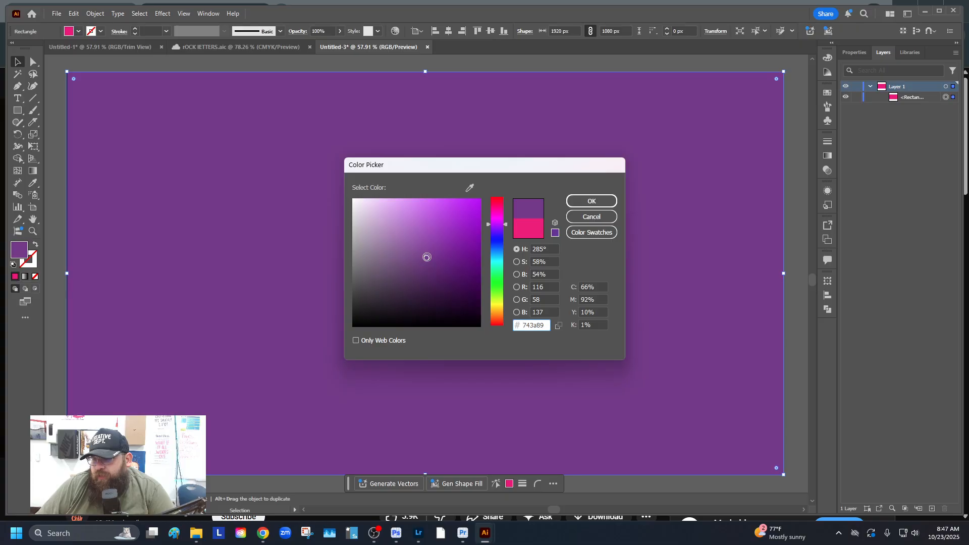
pyautogui.click(575, 202)
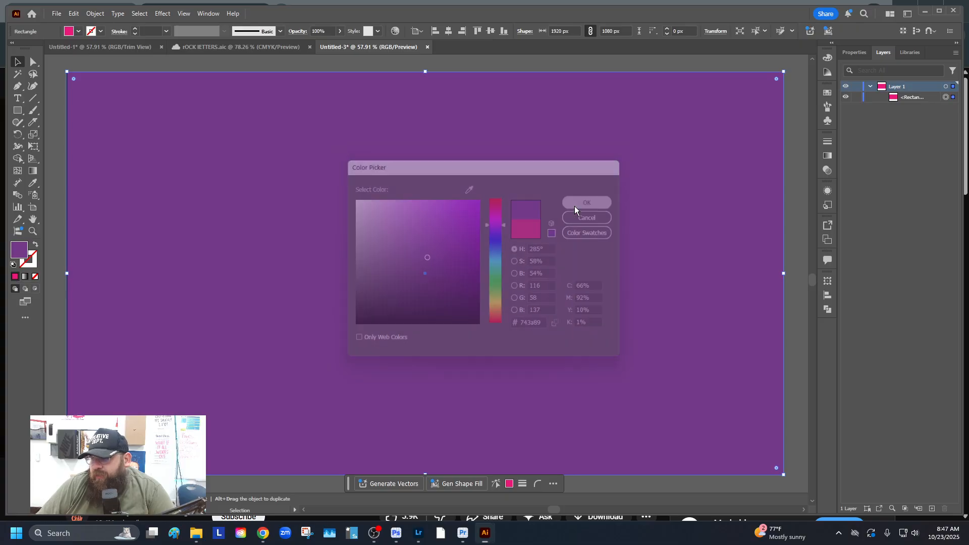
pyautogui.click(61, 89)
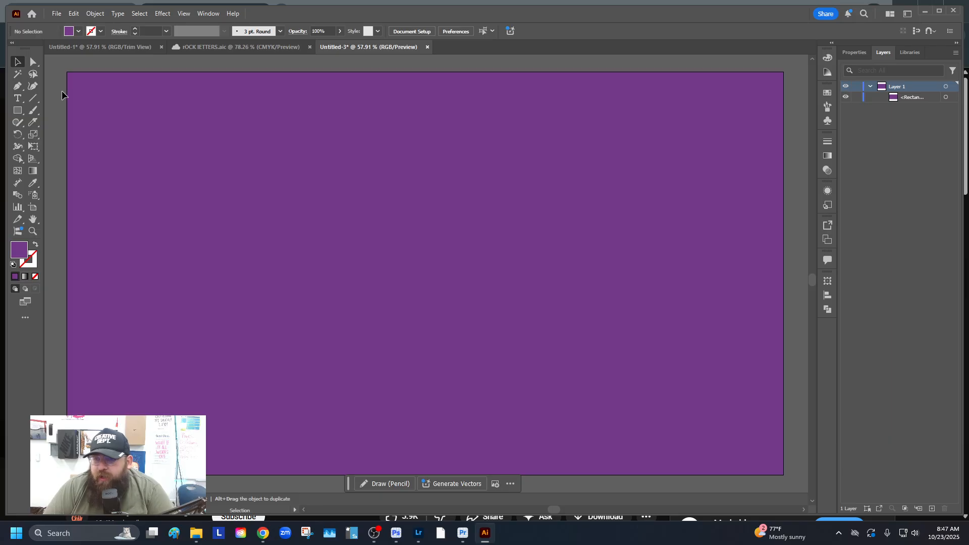
# Place LOREM IPSUM placeholder text on the artboard and move it further inward
pyautogui.press('t')
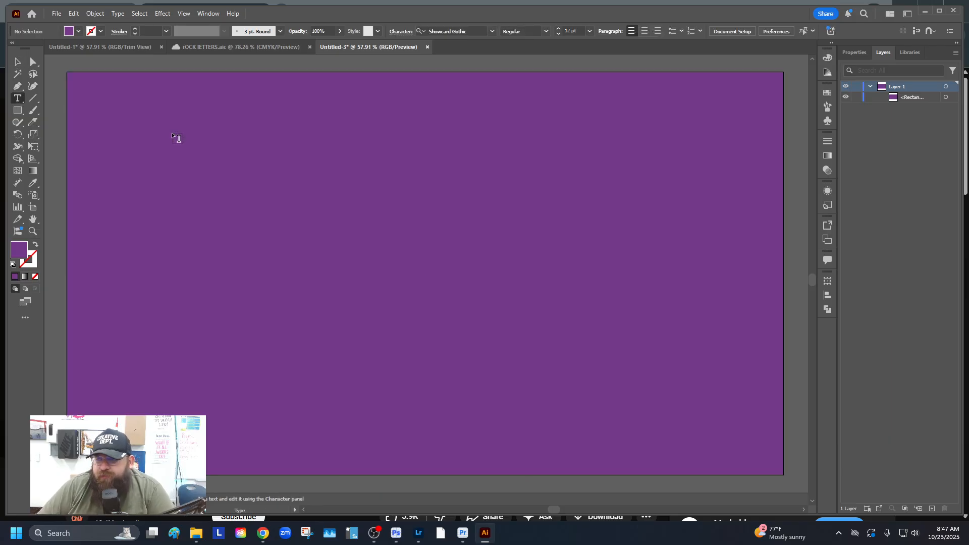
pyautogui.click(152, 129)
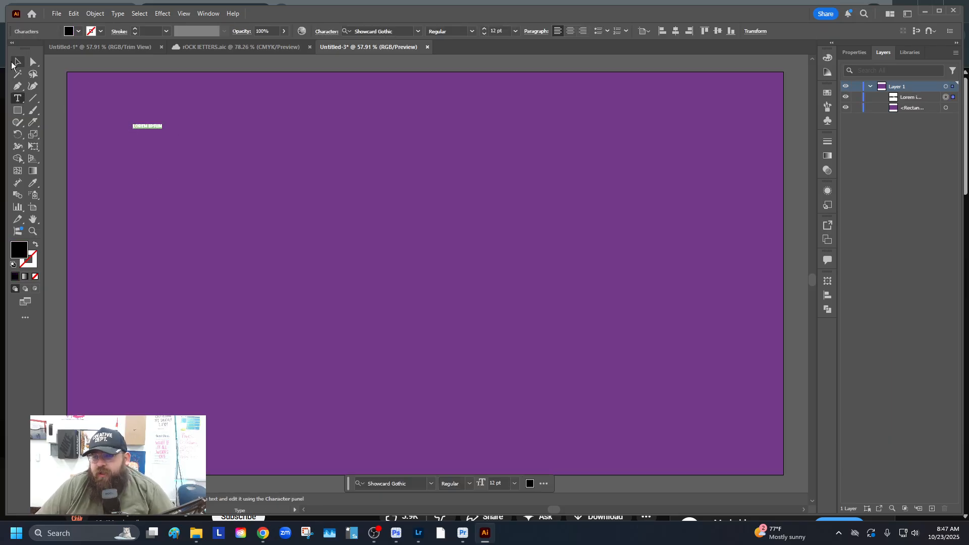
pyautogui.click(13, 62)
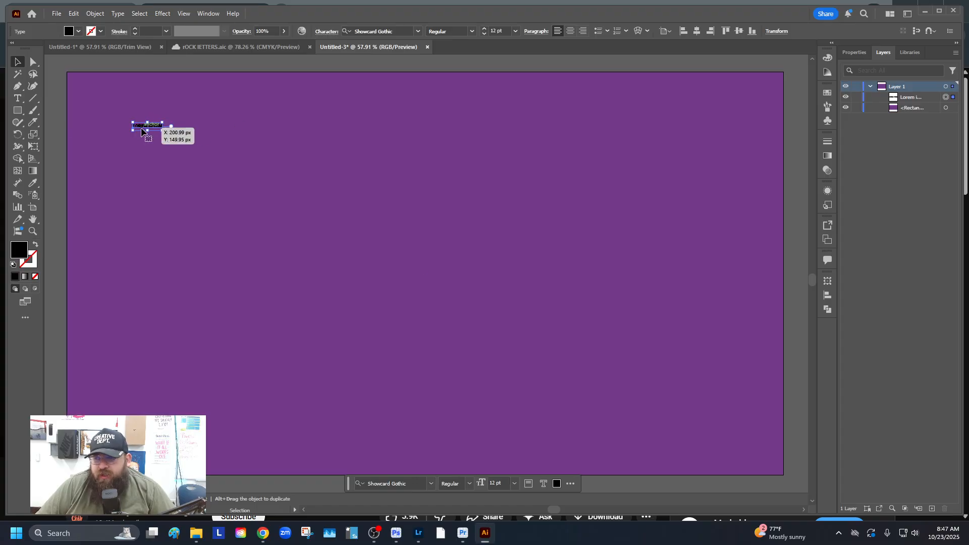
pyautogui.press('ctrl')
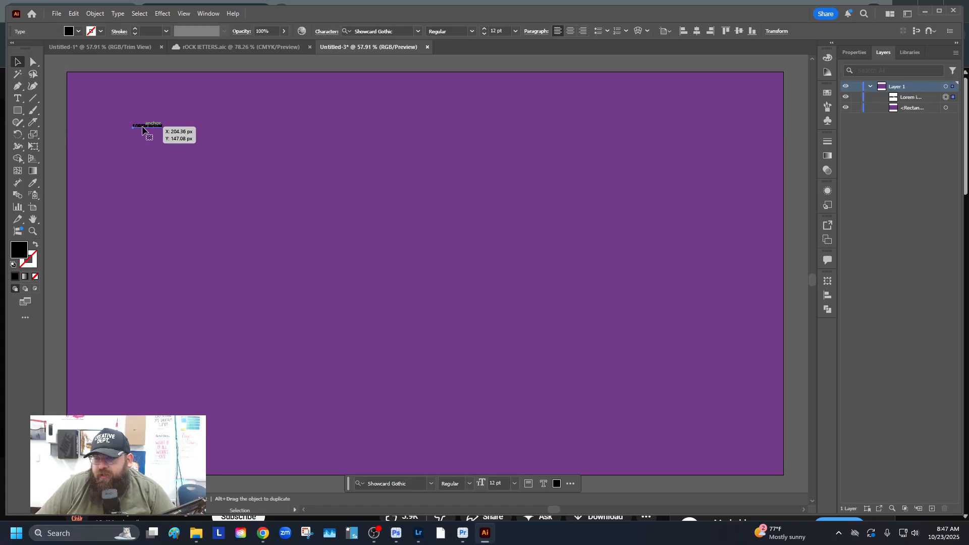
pyautogui.moveTo(142, 130); pyautogui.dragTo(168, 138)
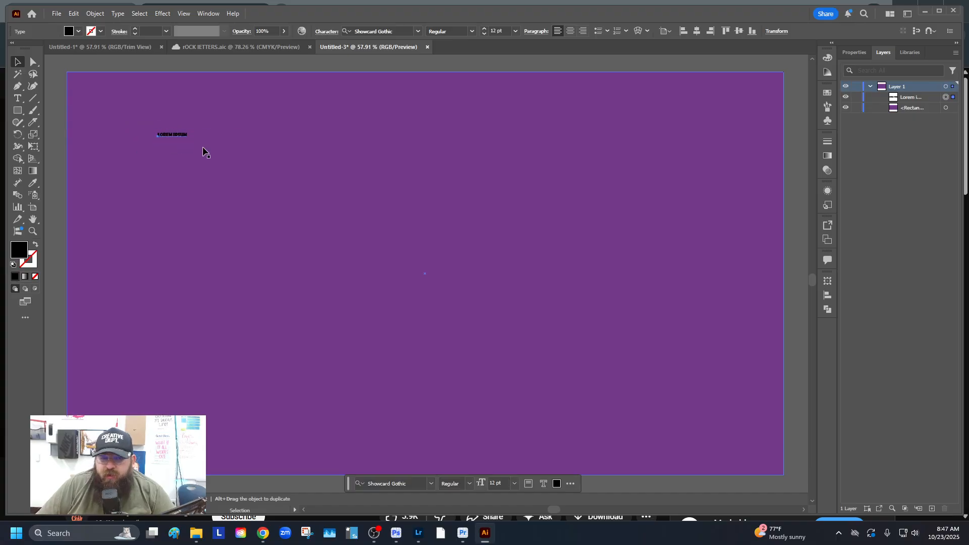
# Scale the Showcard Gothic placeholder up to about 117 pt and select its text for replacing
pyautogui.click(173, 140)
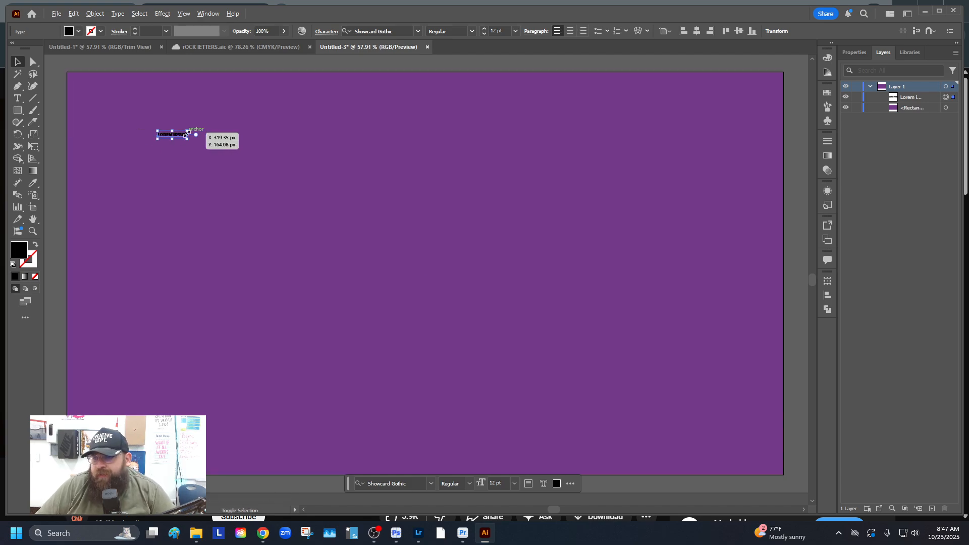
pyautogui.moveTo(187, 131); pyautogui.dragTo(286, 135)
pyautogui.moveTo(380, 156); pyautogui.dragTo(398, 159)
pyautogui.doubleClick(294, 132)
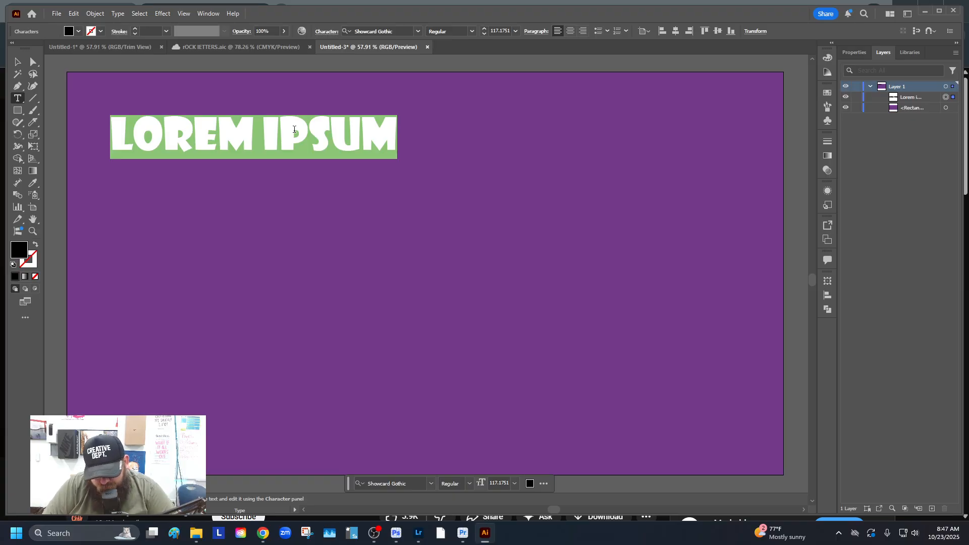
# Replace the placeholder with 'WHAT UP' and 'LOSERS!' on two lines, fixing the typos
pyautogui.write('WHATTUO')
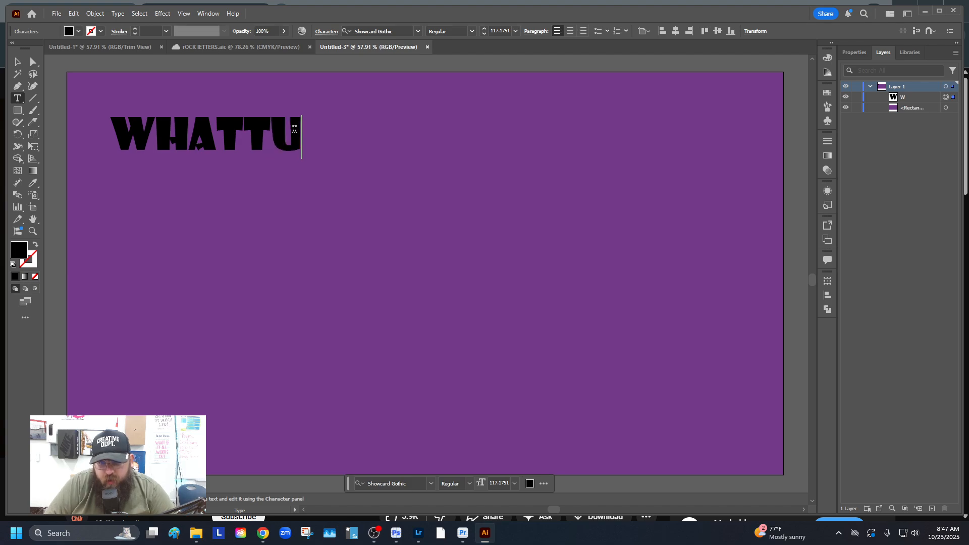
pyautogui.press('Return')
pyautogui.press('BackSpace')
pyautogui.press('BackSpace')
pyautogui.write('P')
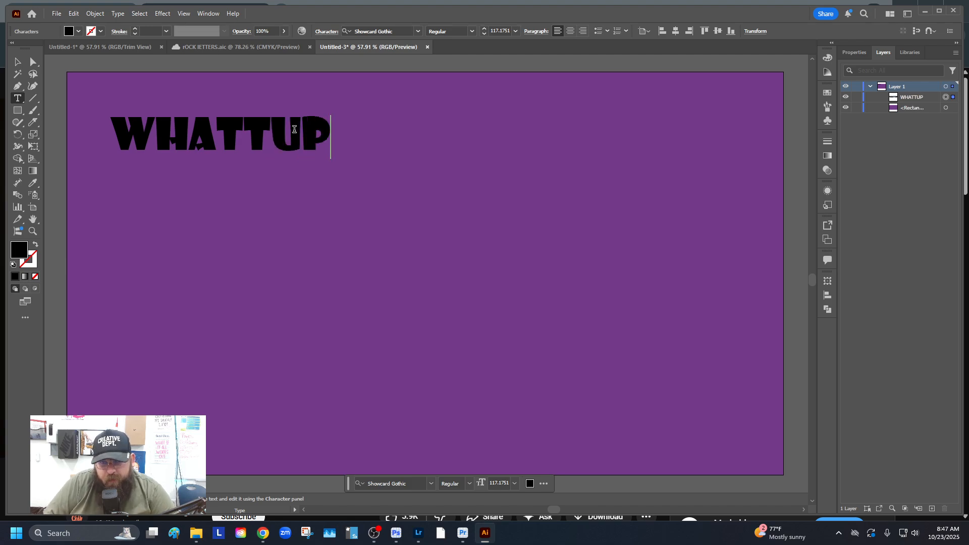
pyautogui.press('Return')
pyautogui.write('LOSE')
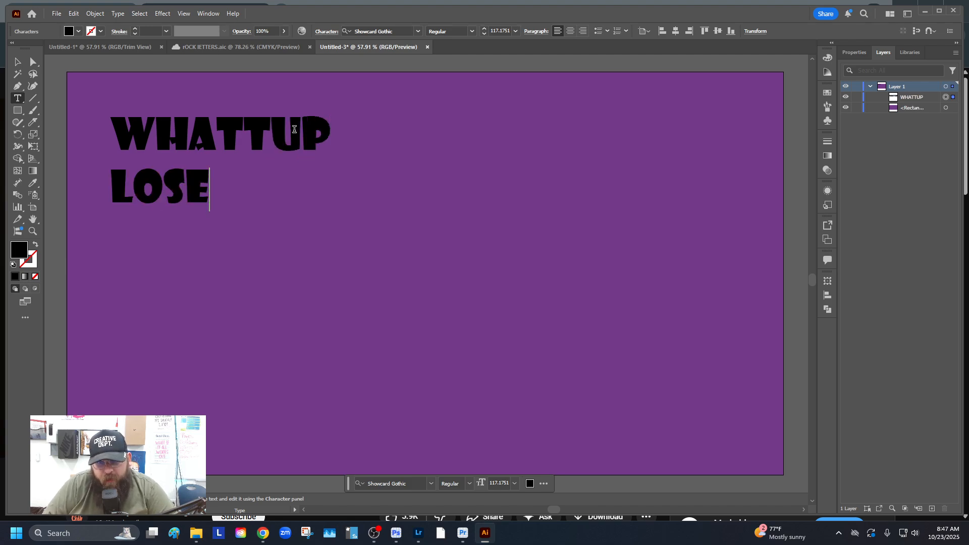
pyautogui.write('RS!')
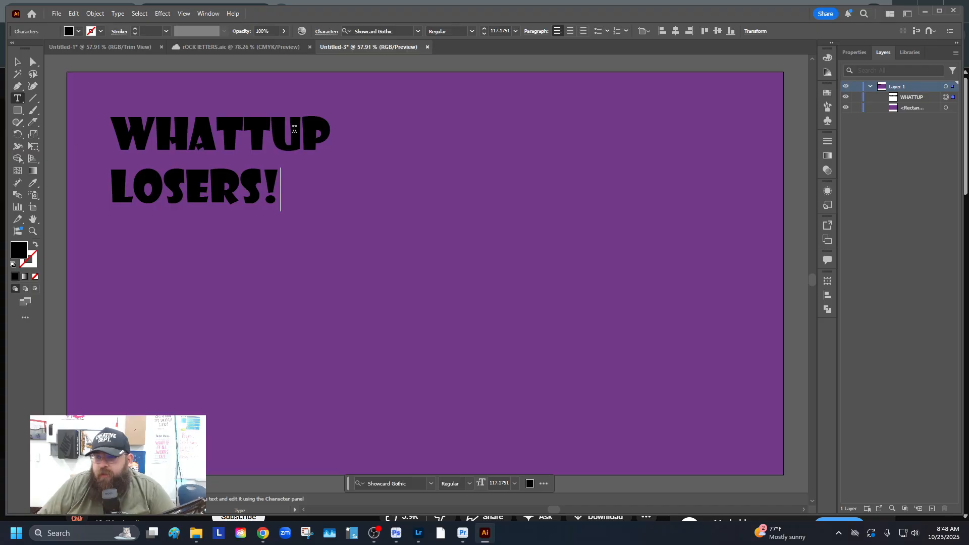
pyautogui.tripleClick(247, 184)
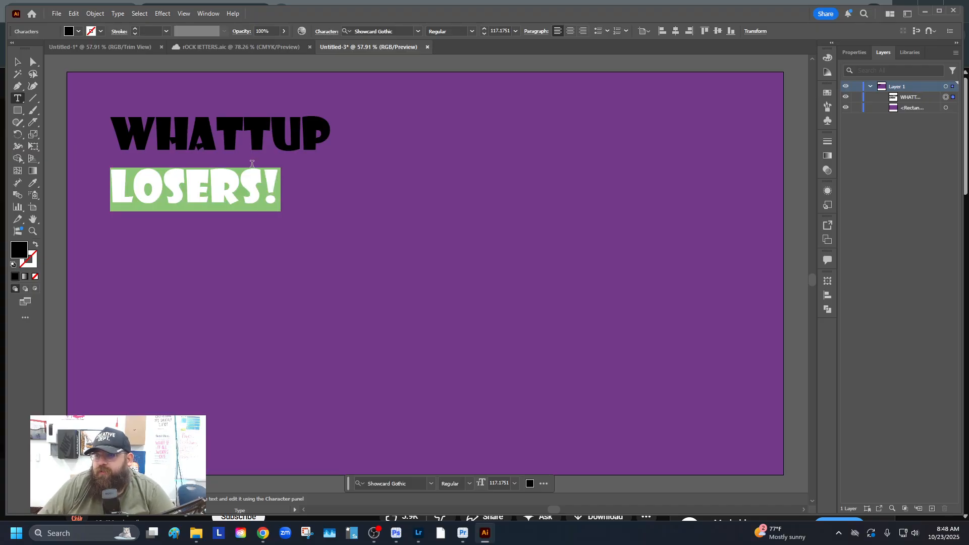
pyautogui.click(262, 139)
pyautogui.press('BackSpace')
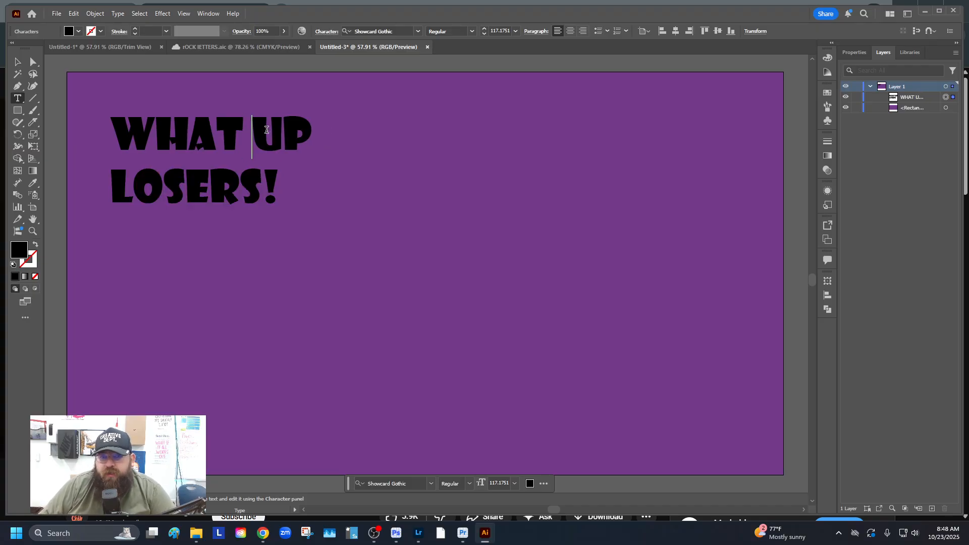
# Centre-align both lines and move the text block fully onto the artboard
pyautogui.hotkey('ctrl', 'a')
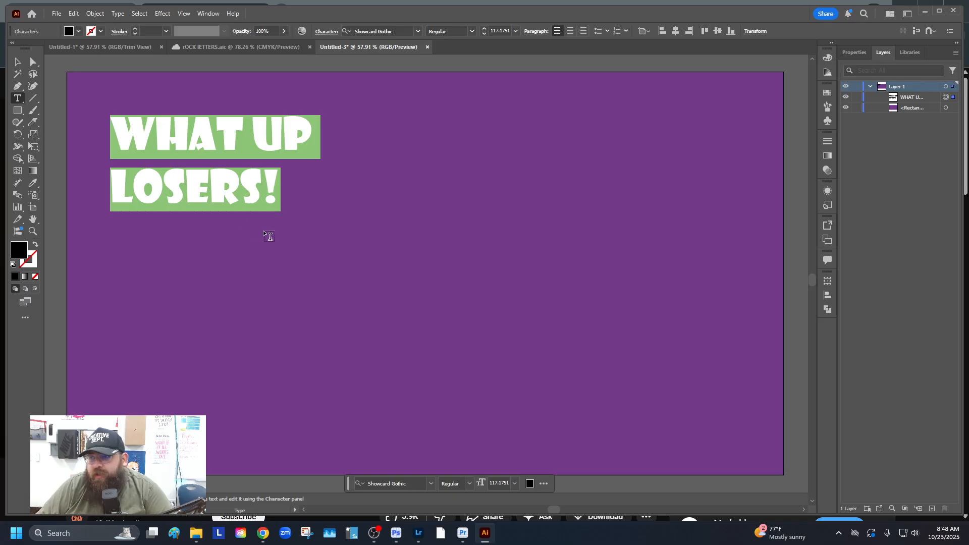
pyautogui.click(571, 31)
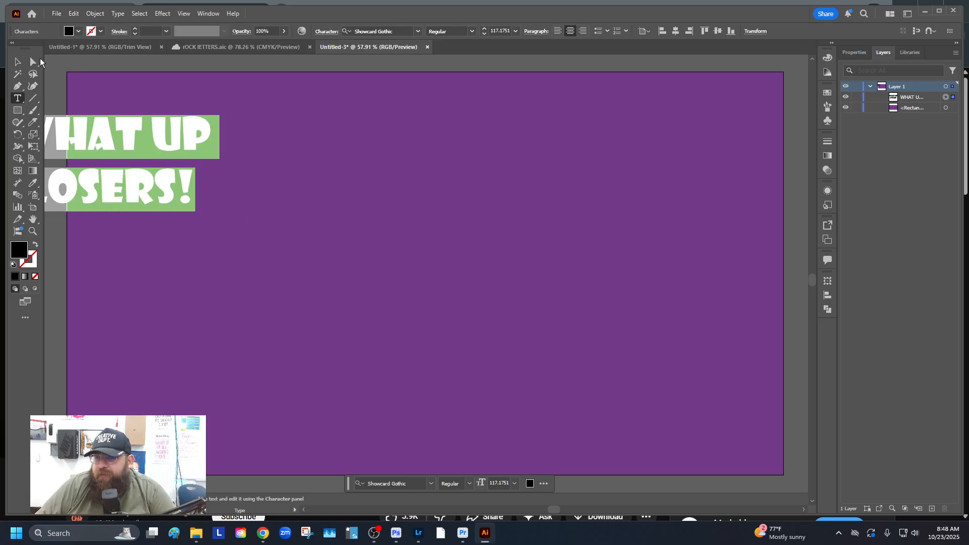
pyautogui.click(17, 62)
pyautogui.moveTo(143, 160); pyautogui.dragTo(271, 144)
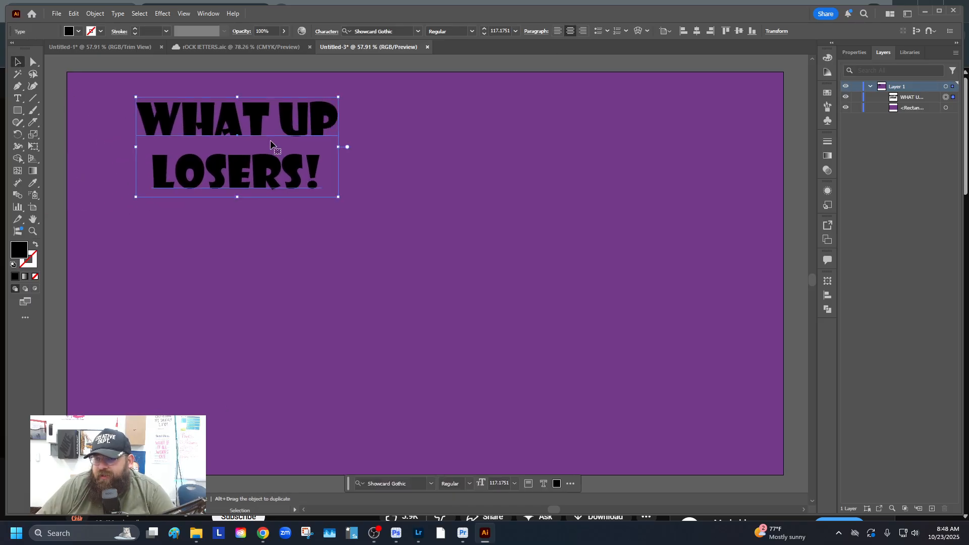
# Set the heading's line spacing to 129 pt
pyautogui.click(862, 54)
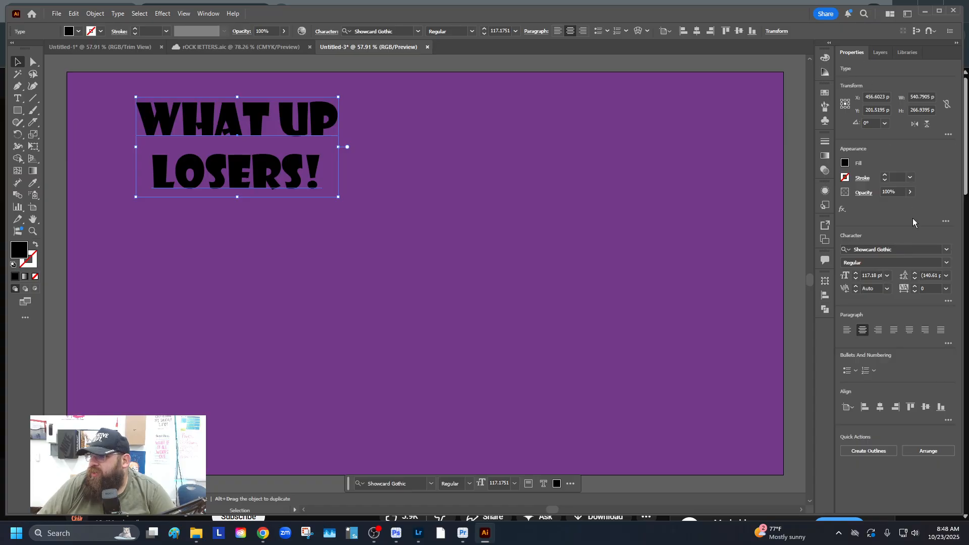
pyautogui.click(928, 276)
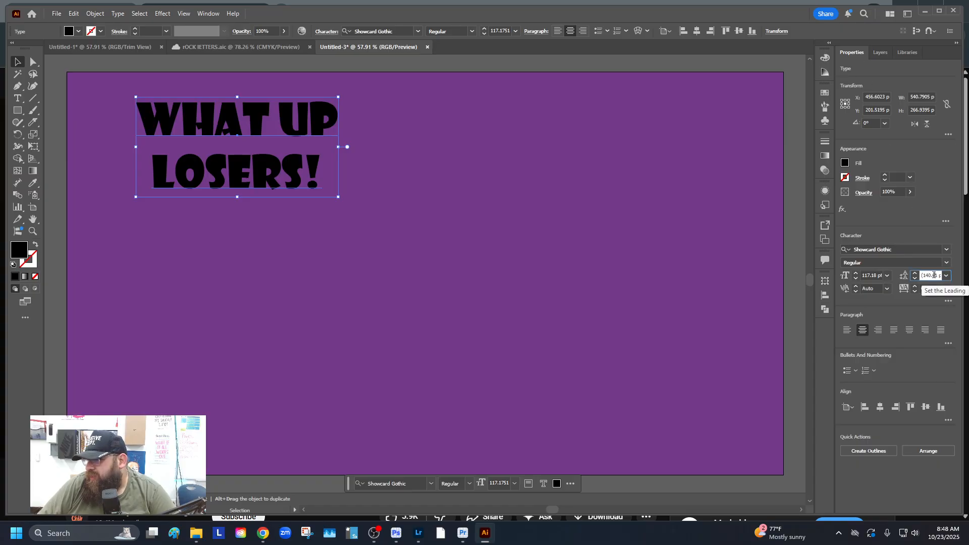
pyautogui.write('129')
pyautogui.press('Return')
pyautogui.scroll(-20, 934, 275)
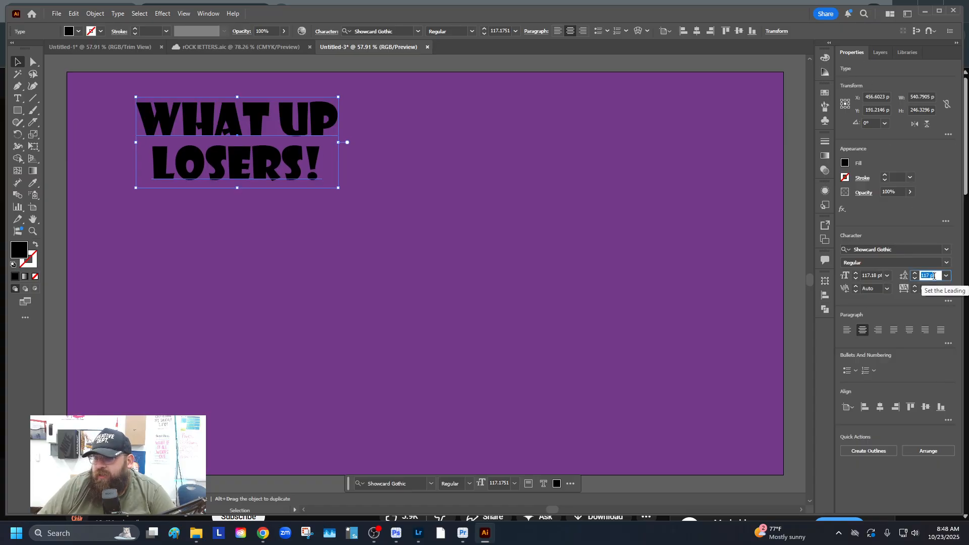
pyautogui.scroll(-2, 934, 275)
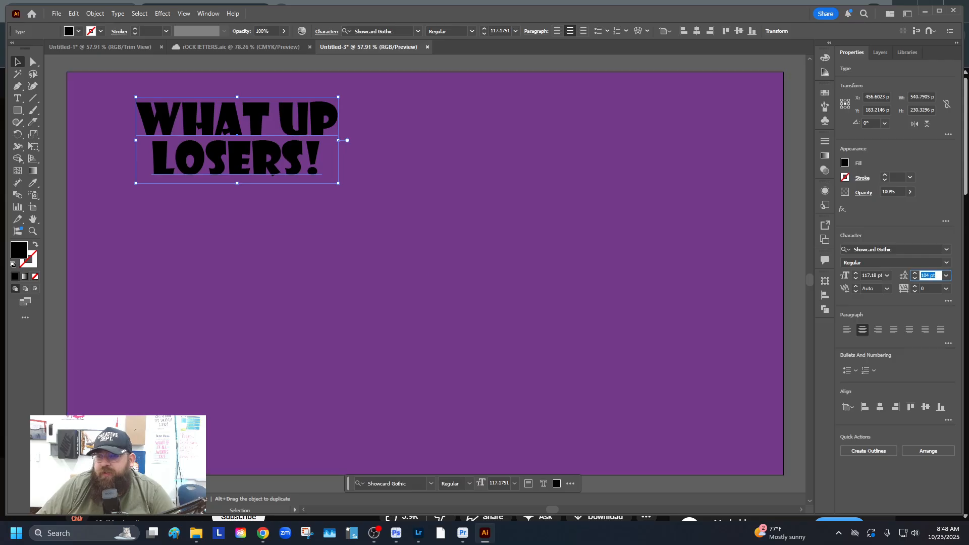
# Give the heading a white fill with a 2 pt black stroke
pyautogui.click(106, 91)
pyautogui.click(237, 143)
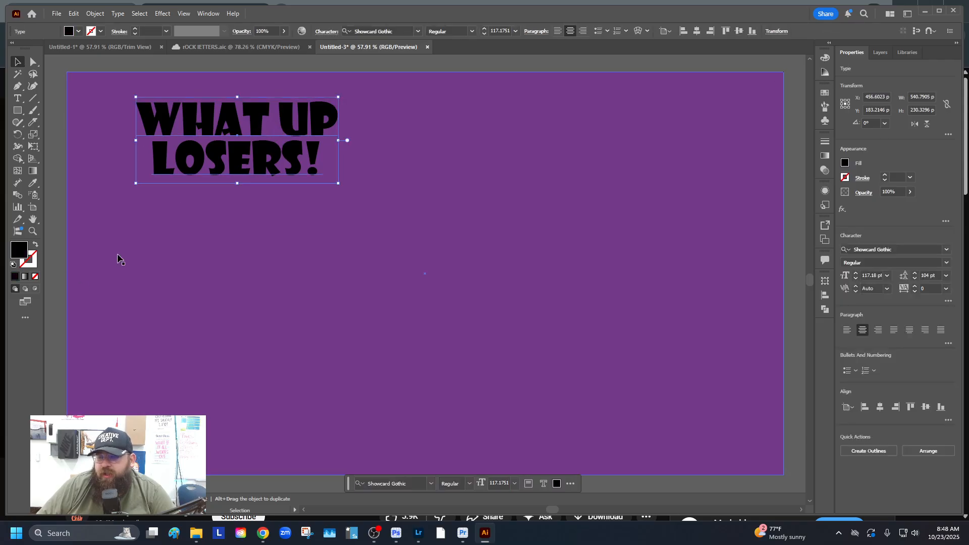
pyautogui.click(13, 264)
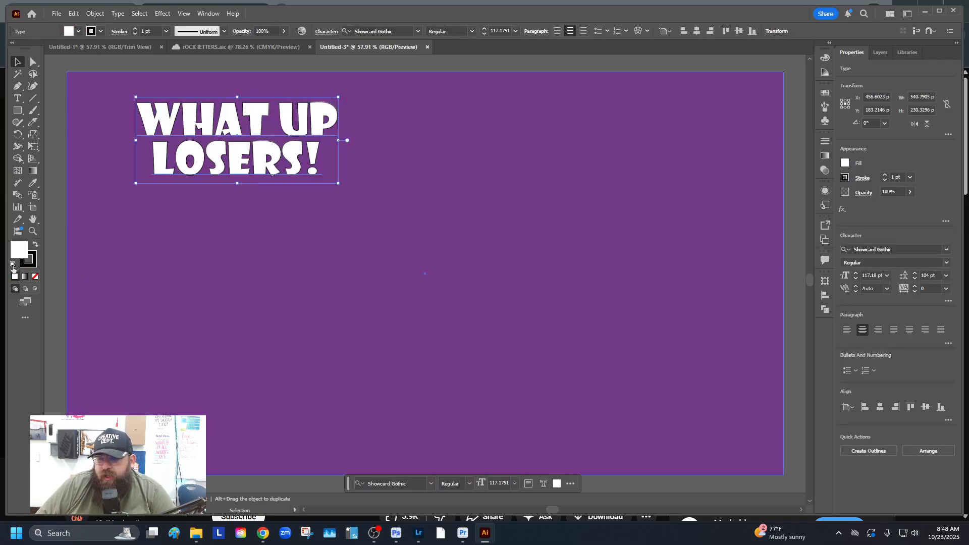
pyautogui.click(135, 29)
pyautogui.click(135, 29)
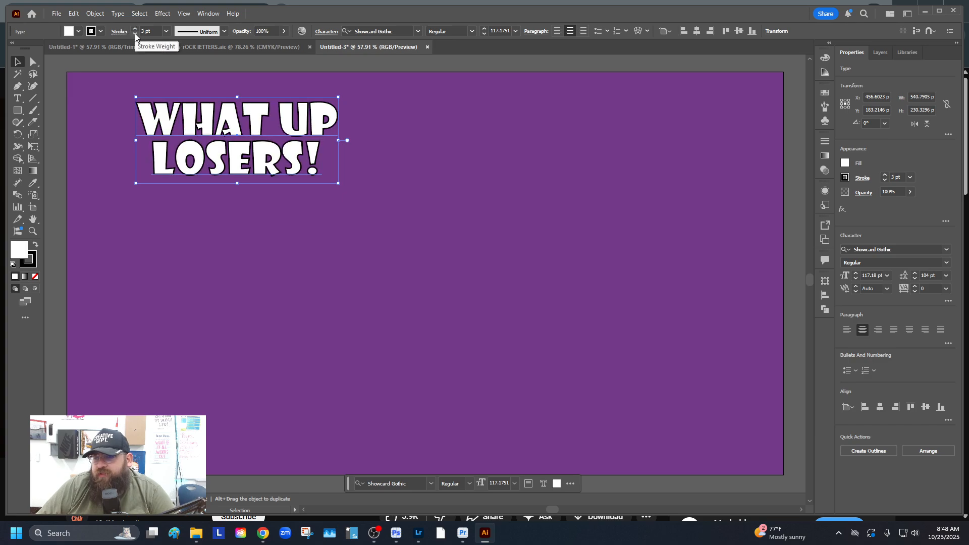
pyautogui.click(135, 34)
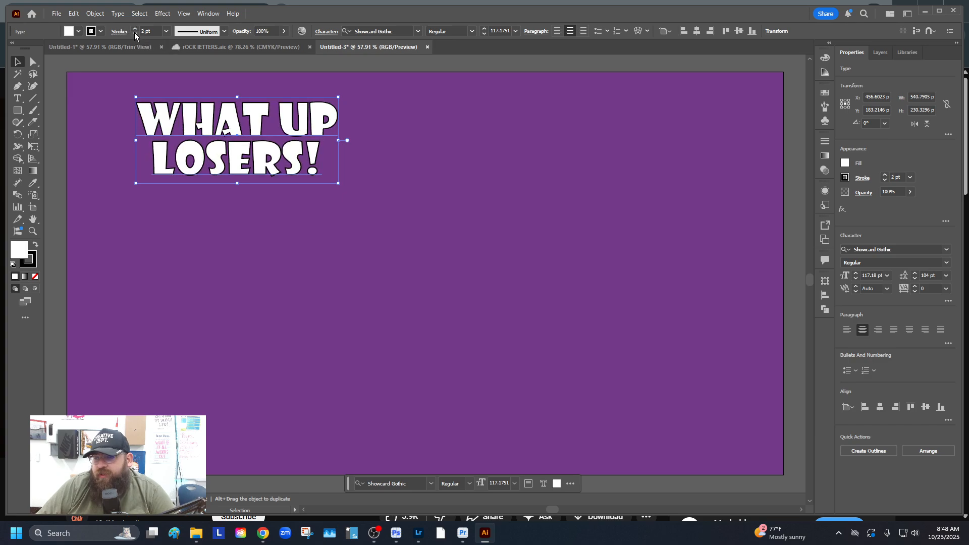
# Nudge the WHAT UP LOSERS! text slightly left and down
pyautogui.click(105, 101)
pyautogui.click(294, 130)
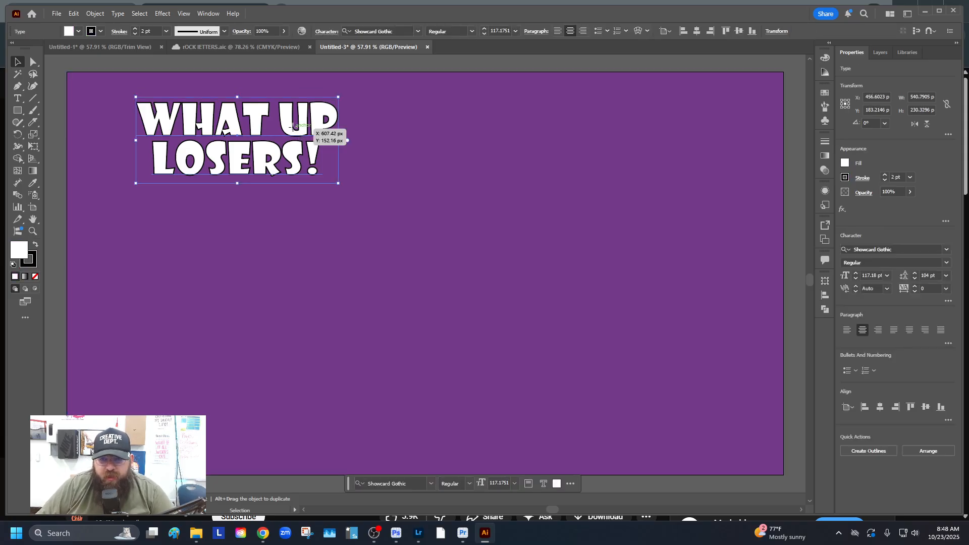
pyautogui.moveTo(293, 127)
pyautogui.mouseDown()
pyautogui.moveTo(311, 133)
pyautogui.moveTo(291, 132)
pyautogui.mouseUp()
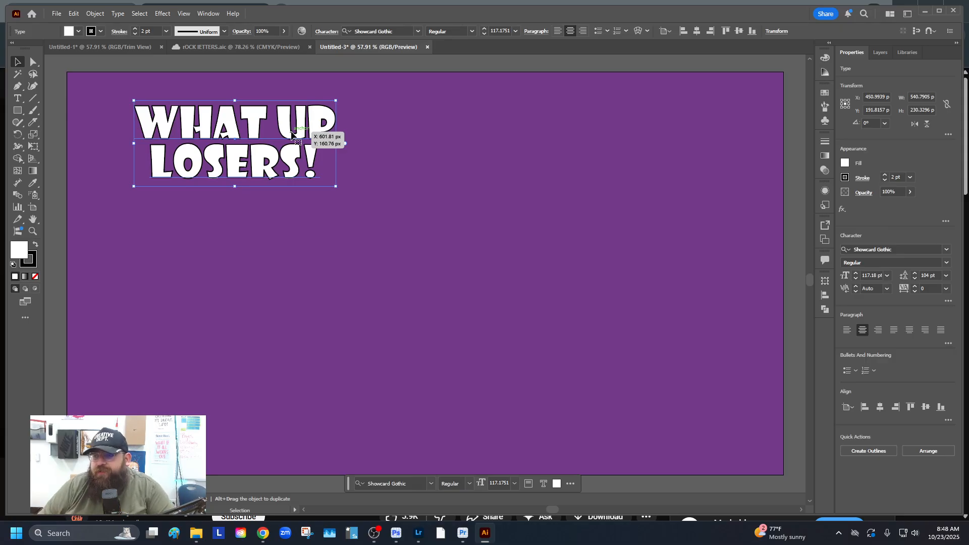
# Expand the WHAT UP LOSERS! text into a group of shapes
pyautogui.click(95, 13)
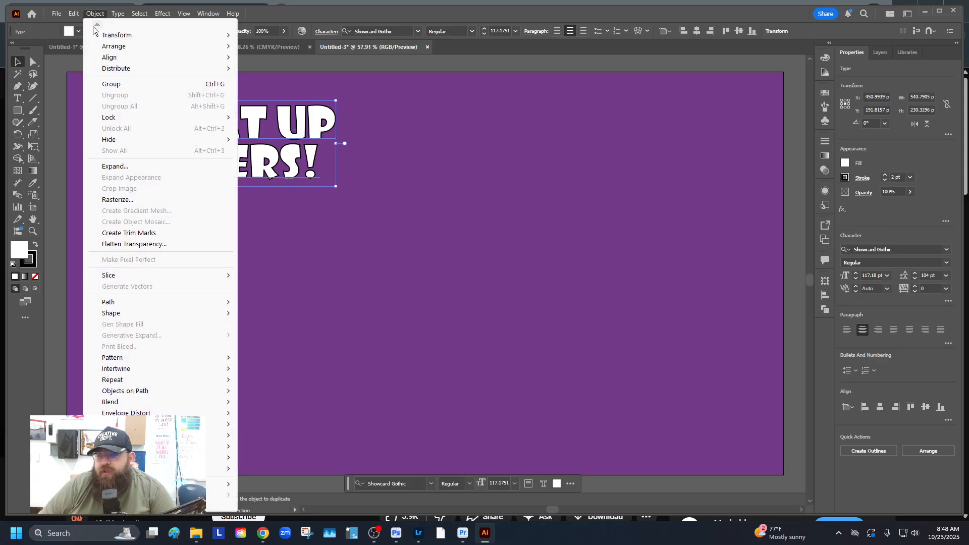
pyautogui.click(127, 168)
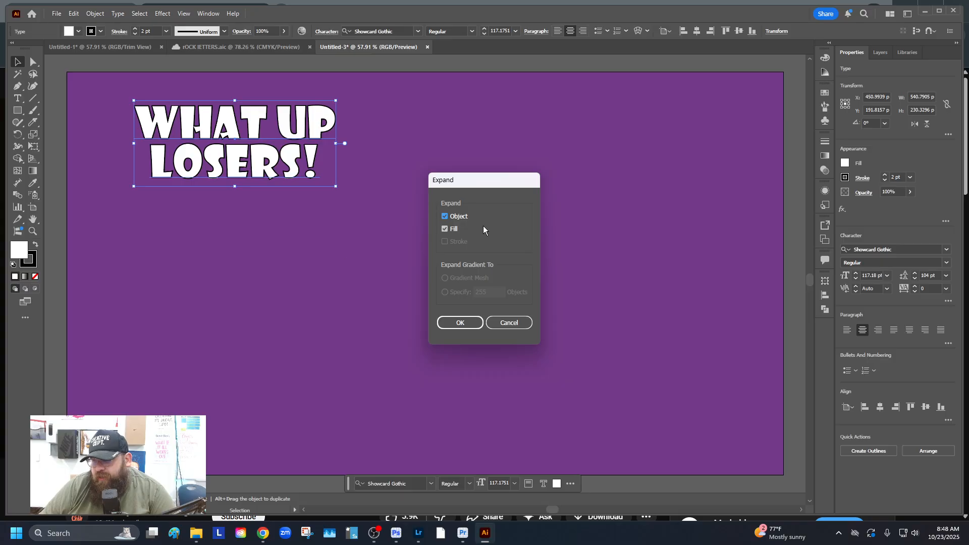
pyautogui.click(461, 324)
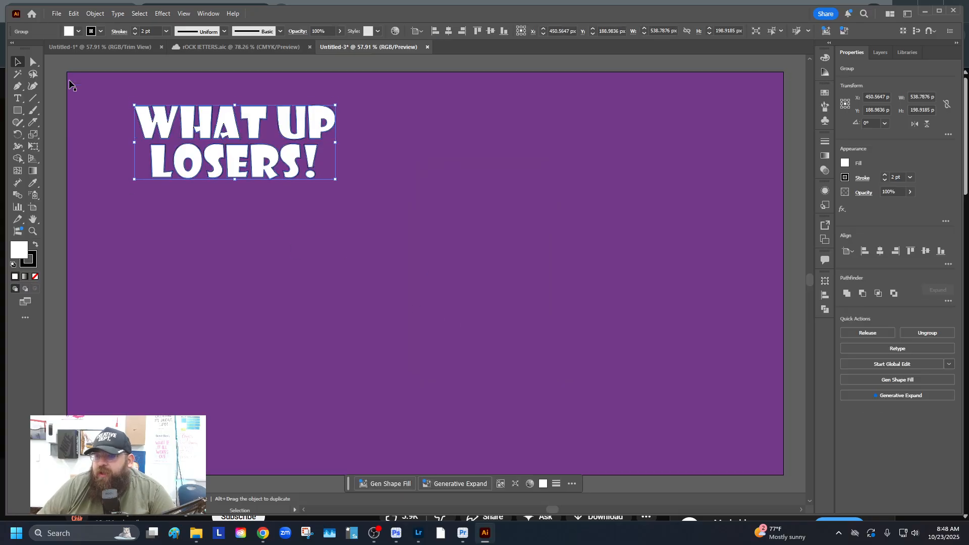
# Wrap the expanded lettering in a 4-row, 4-column mesh envelope
pyautogui.click(95, 13)
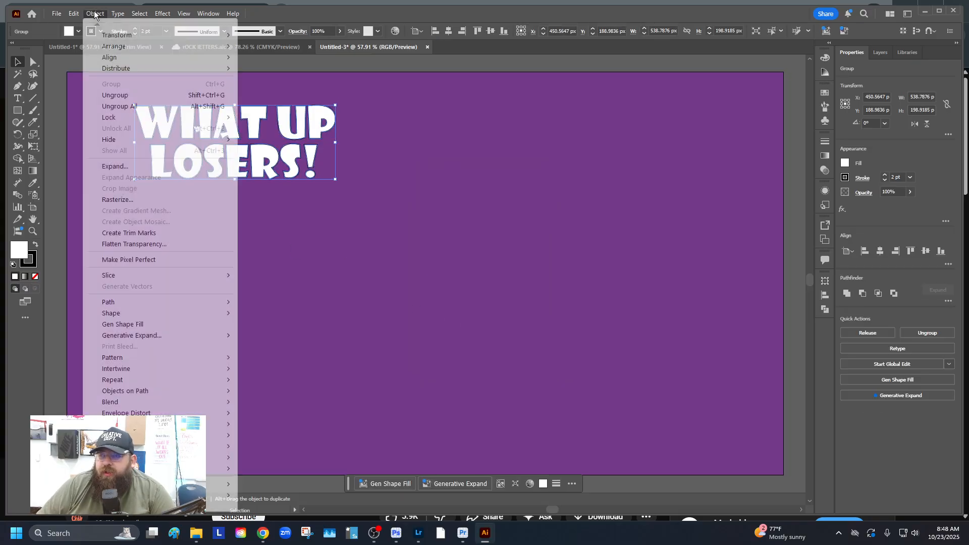
pyautogui.moveTo(126, 413)
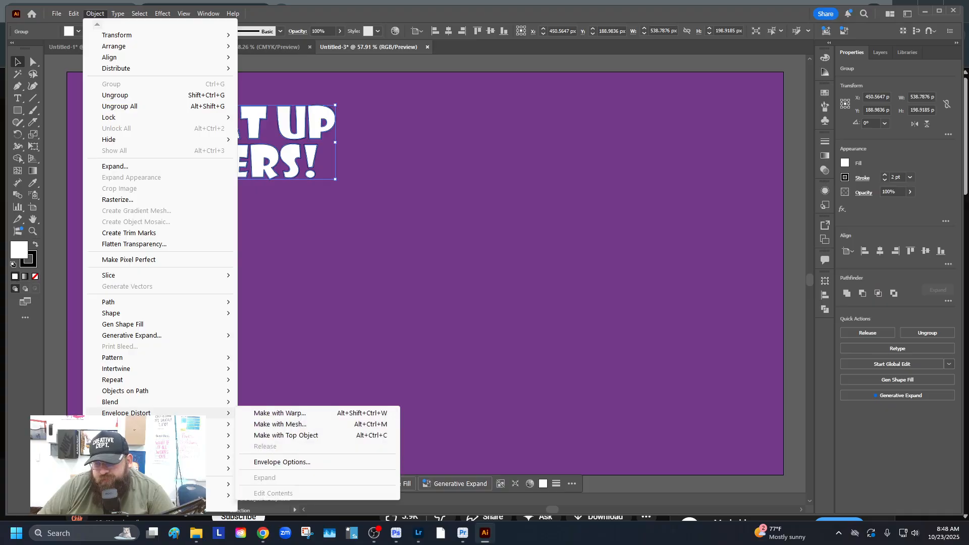
pyautogui.click(305, 427)
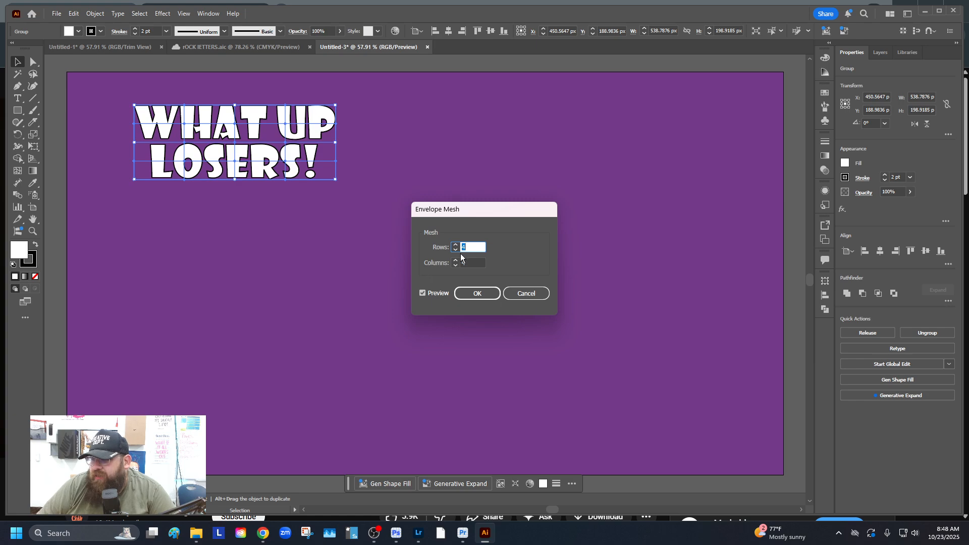
pyautogui.click(476, 293)
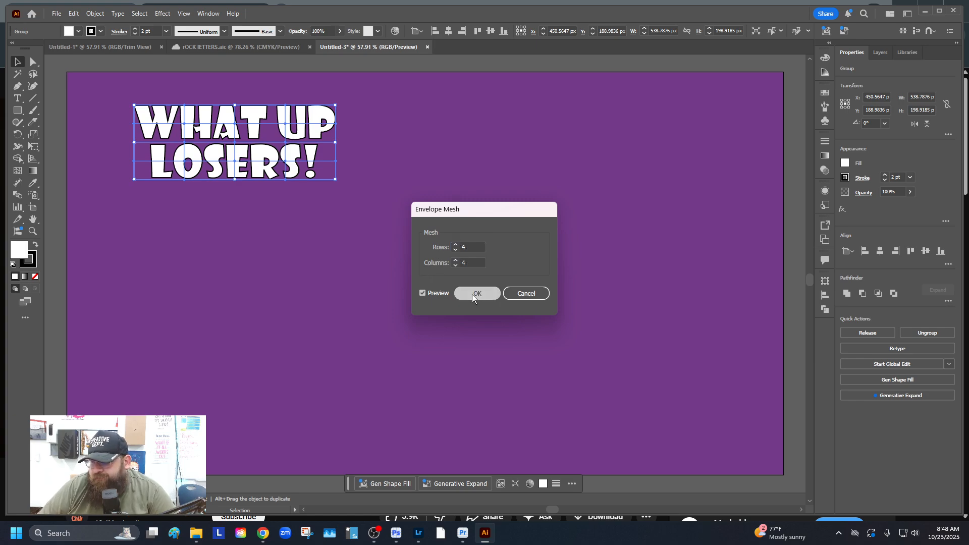
pyautogui.press('z')
pyautogui.click(180, 128)
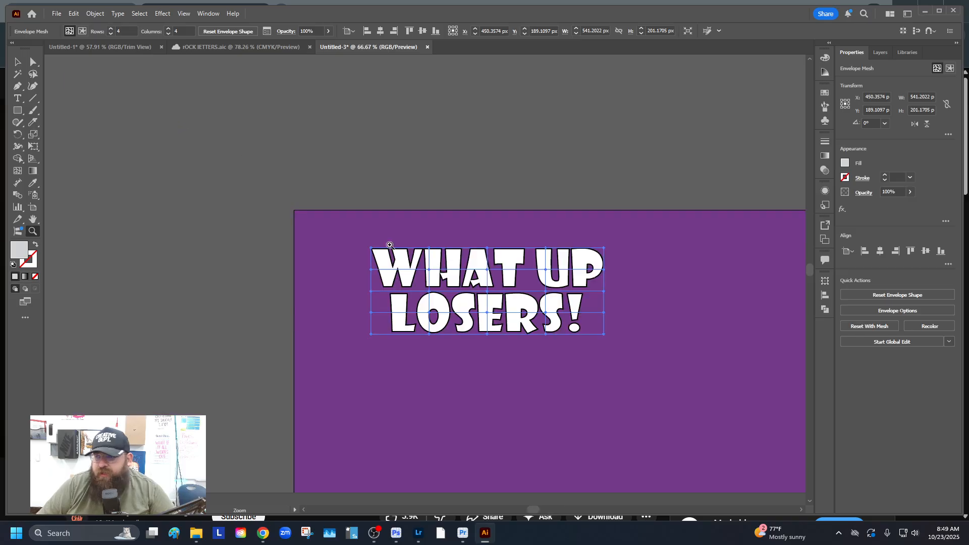
pyautogui.click(540, 333)
pyautogui.click(305, 202)
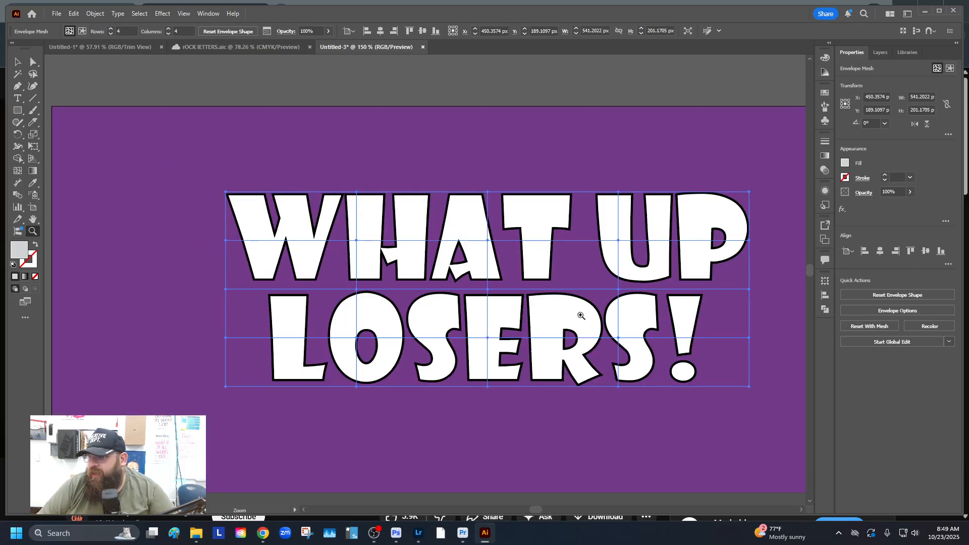
# Undo the accidental background move, lock the <Rectangle> layer, and select the lettering's envelope mesh
pyautogui.moveTo(549, 288); pyautogui.dragTo(445, 221)
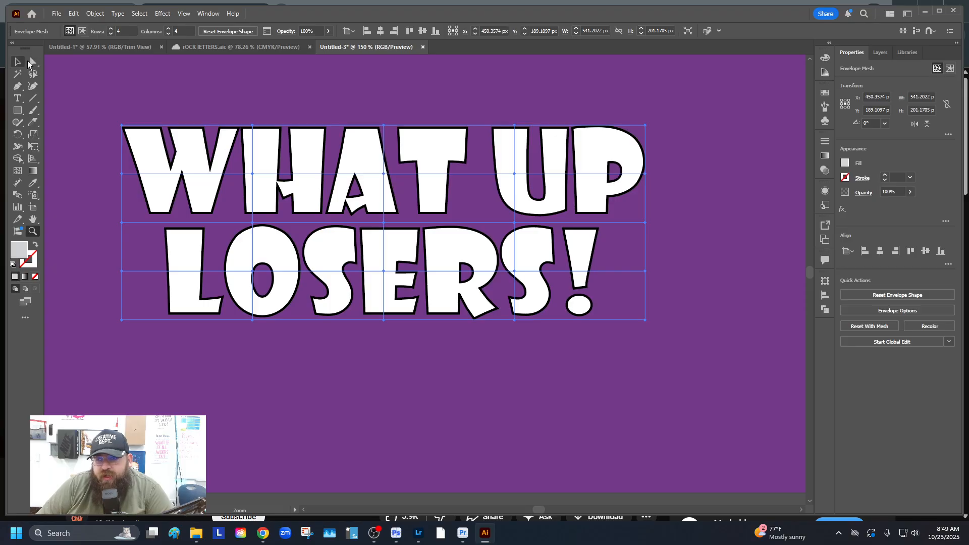
pyautogui.click(33, 62)
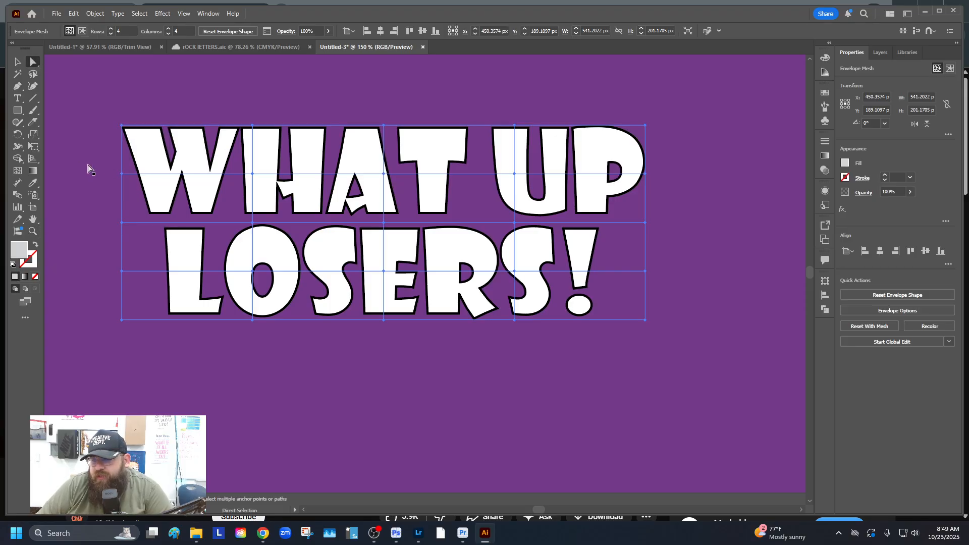
pyautogui.moveTo(121, 171); pyautogui.dragTo(235, 179)
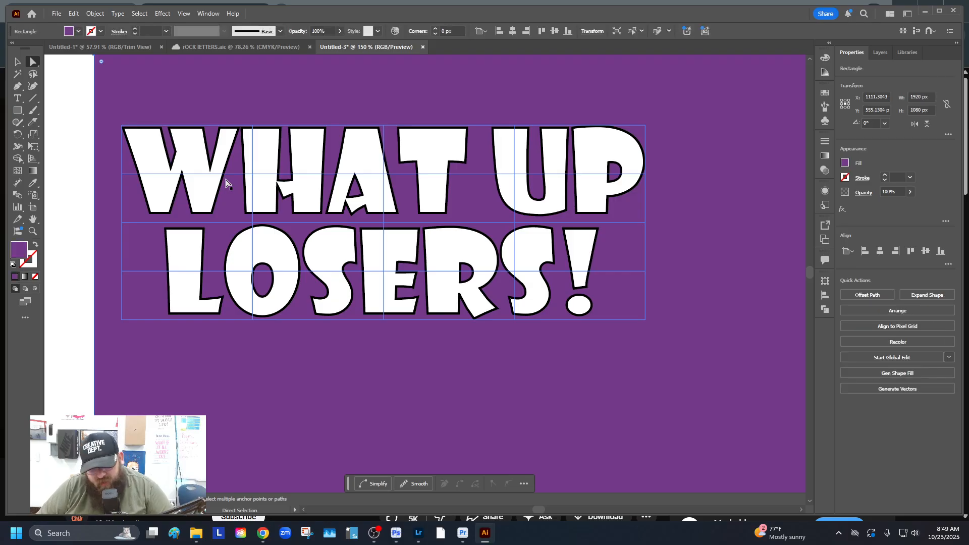
pyautogui.hotkey('ctrl', 'z')
pyautogui.click(882, 54)
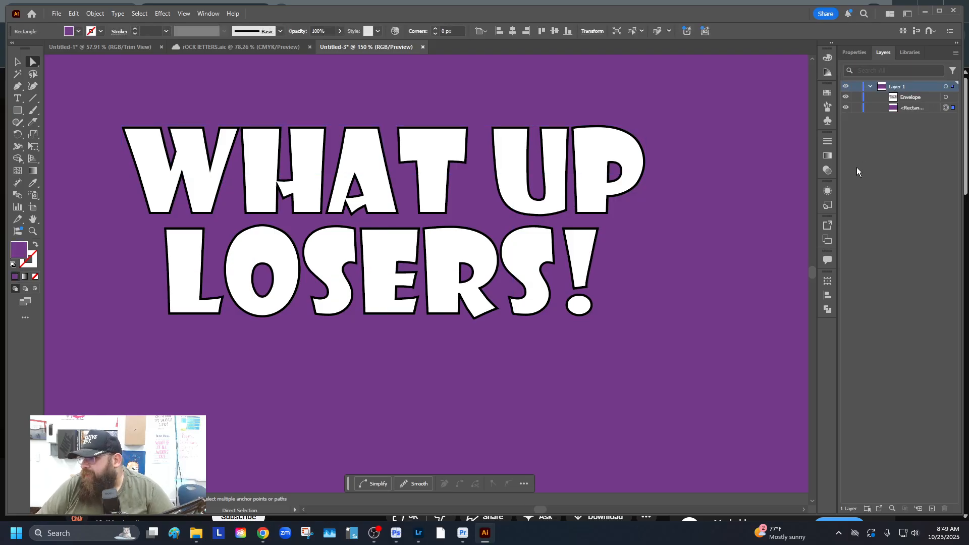
pyautogui.click(858, 108)
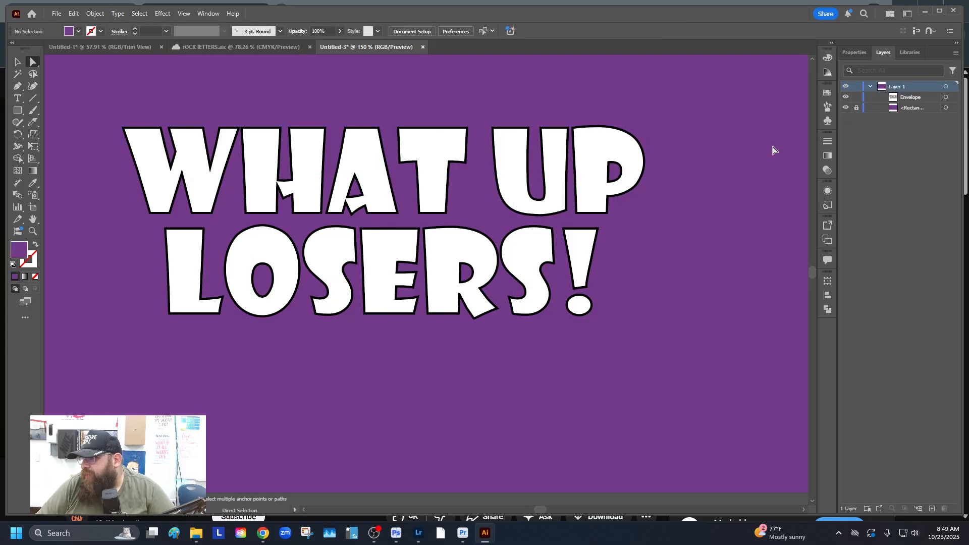
pyautogui.click(210, 154)
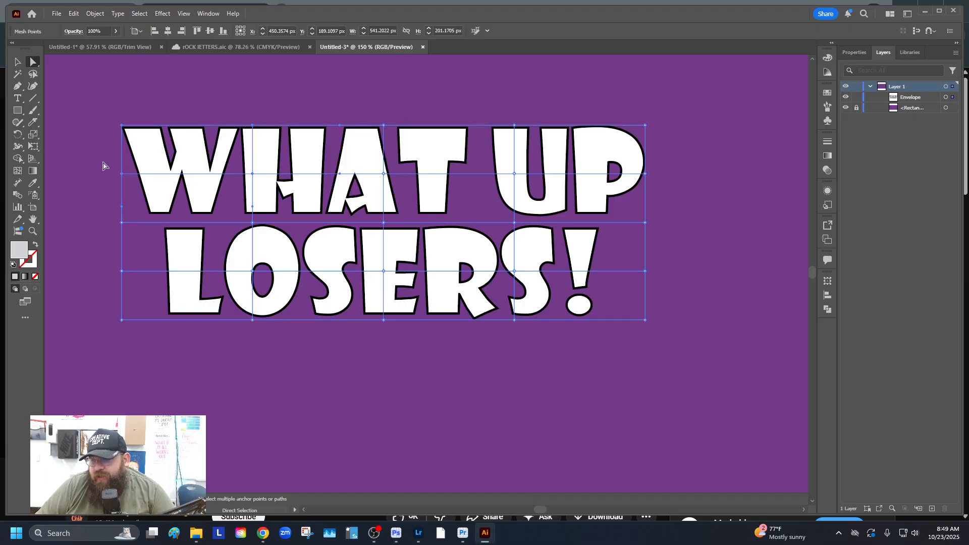
# Select rows of mesh points and nudge them right to bend the letters
pyautogui.moveTo(103, 163); pyautogui.dragTo(661, 188)
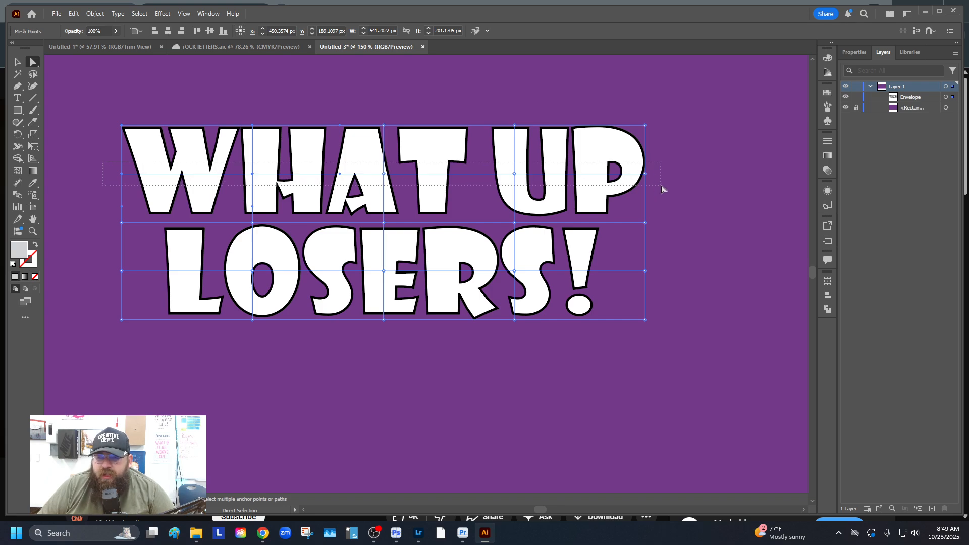
pyautogui.moveTo(662, 189); pyautogui.dragTo(656, 191)
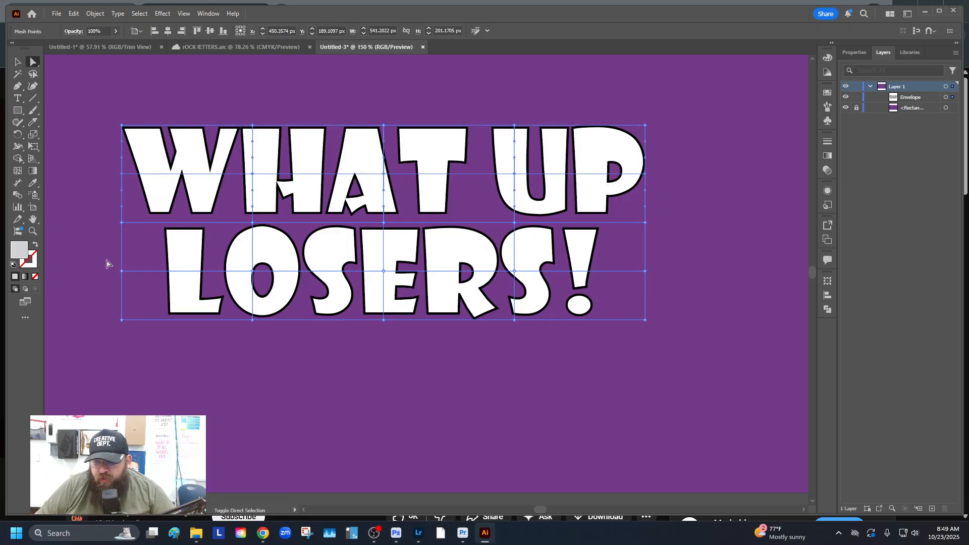
pyautogui.moveTo(106, 262); pyautogui.dragTo(668, 285)
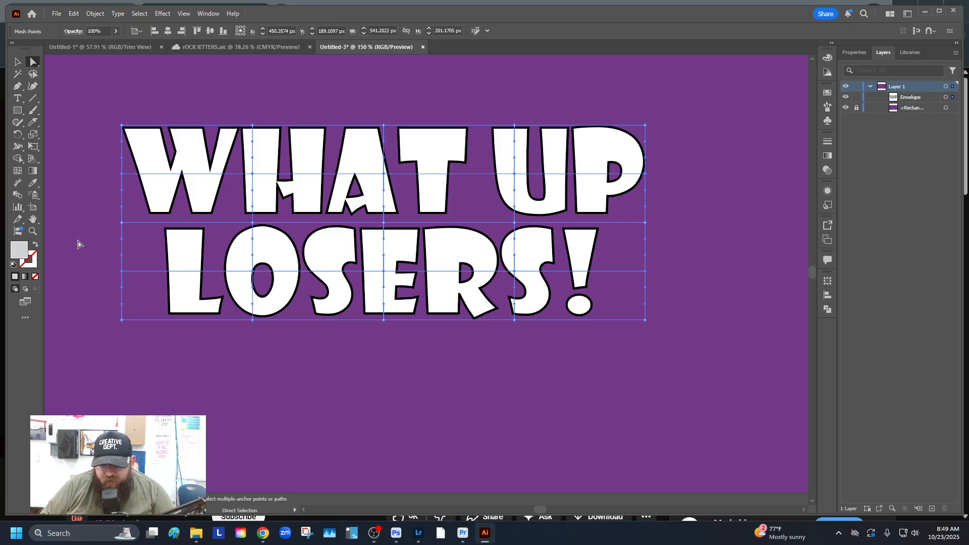
pyautogui.press('Right')
pyautogui.press('Right')
pyautogui.press('Right')
pyautogui.press('Right')
pyautogui.press('Right')
pyautogui.press('Right')
pyautogui.press('Right')
pyautogui.press('Right')
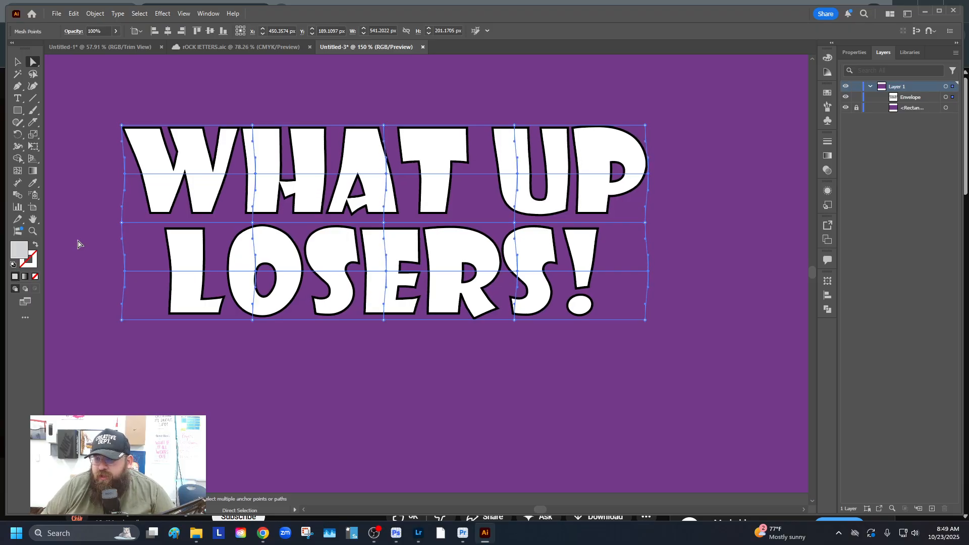
pyautogui.press('Right')
pyautogui.press('Right')
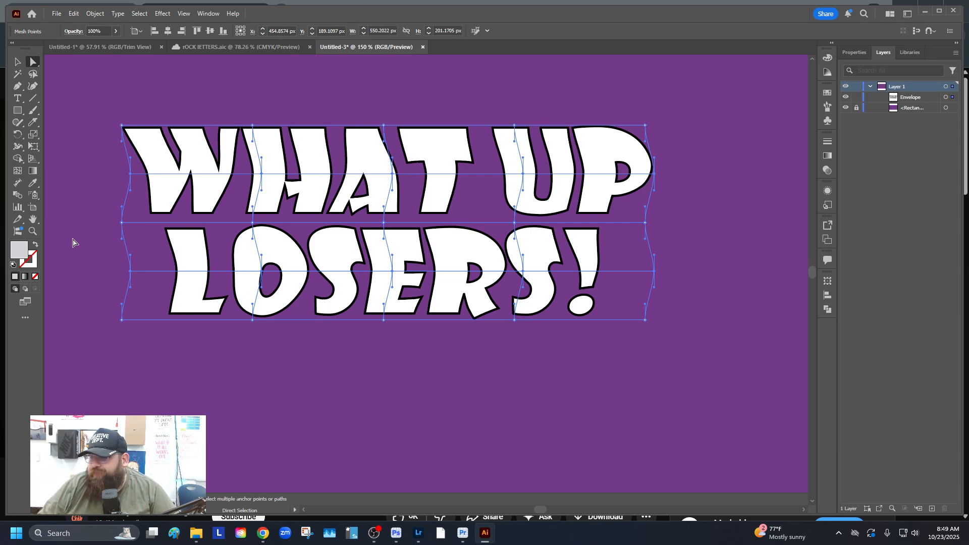
# Nudge a column of mesh points up and the middle points down for a wavy warp
pyautogui.click(232, 112)
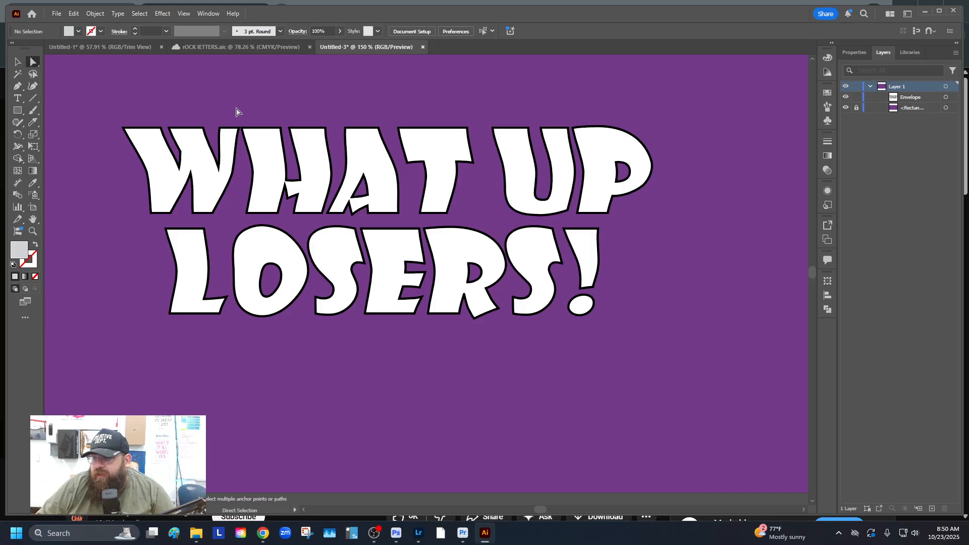
pyautogui.click(207, 161)
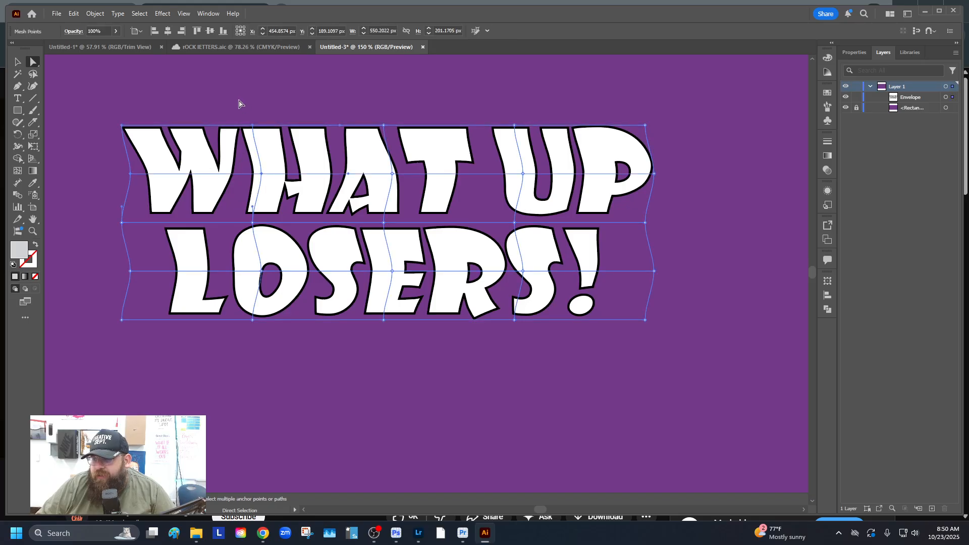
pyautogui.moveTo(236, 102); pyautogui.dragTo(282, 342)
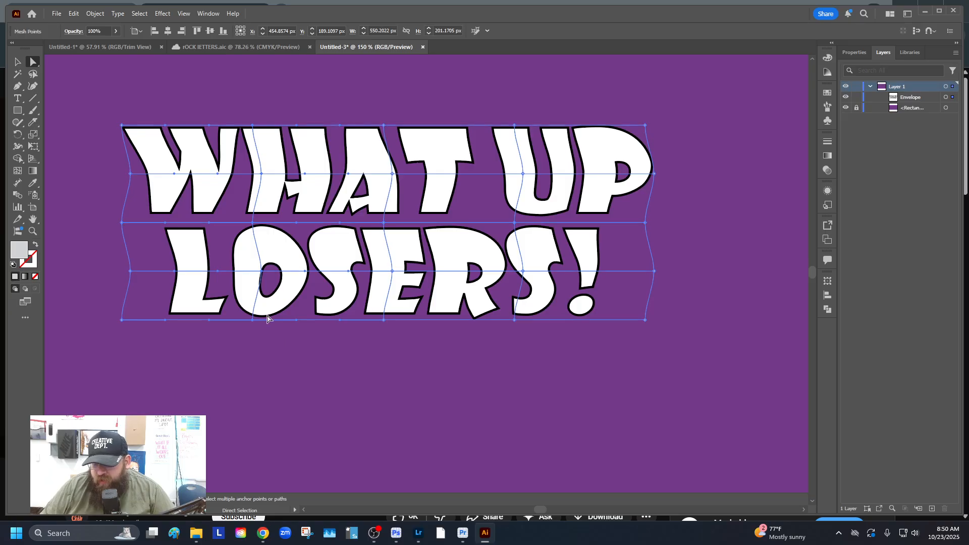
pyautogui.press('Up')
pyautogui.press('Up')
pyautogui.press('Up')
pyautogui.press('Up')
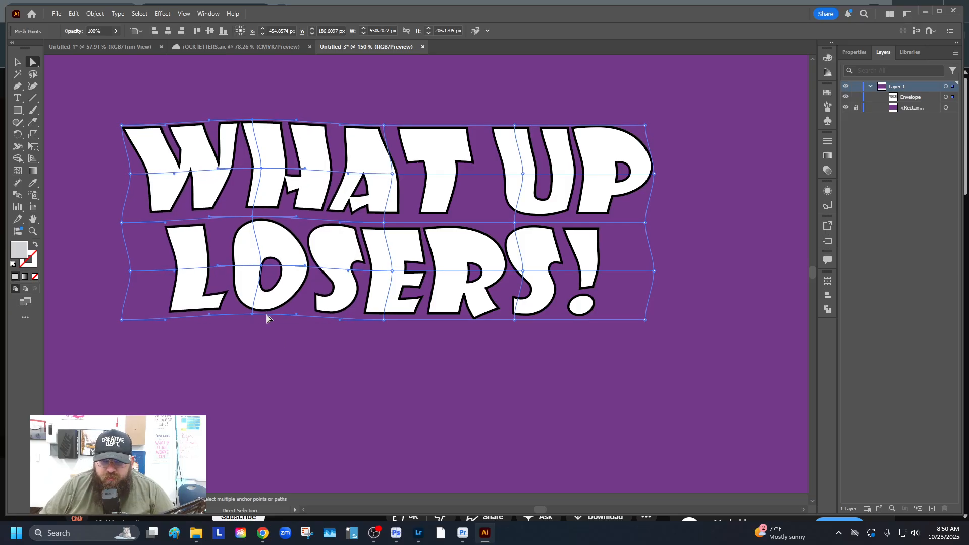
pyautogui.click(501, 112)
pyautogui.click(521, 159)
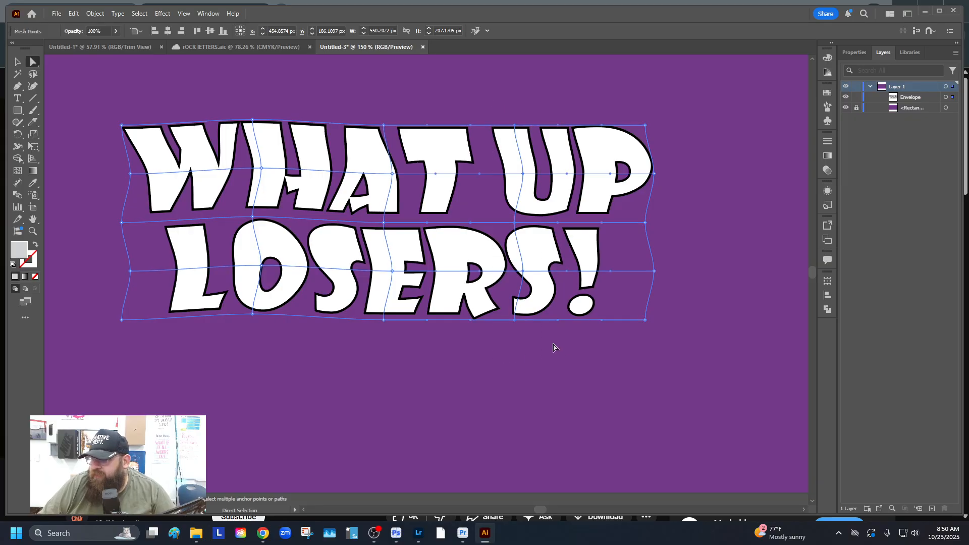
pyautogui.press('Down')
pyautogui.press('Down')
pyautogui.press('Down')
pyautogui.press('Down')
pyautogui.press('Down')
pyautogui.press('Down')
pyautogui.press('Down')
pyautogui.press('Down')
pyautogui.press('Down')
pyautogui.press('Down')
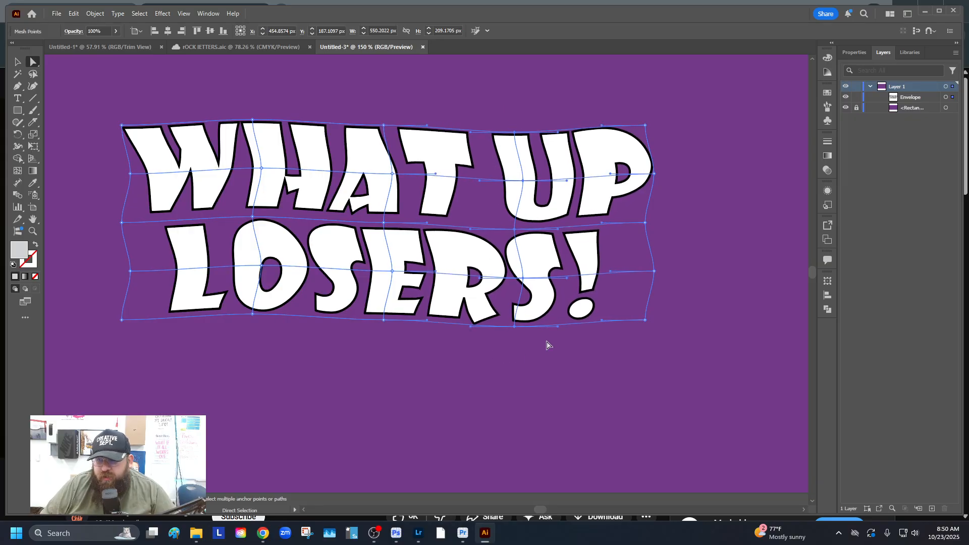
pyautogui.click(17, 62)
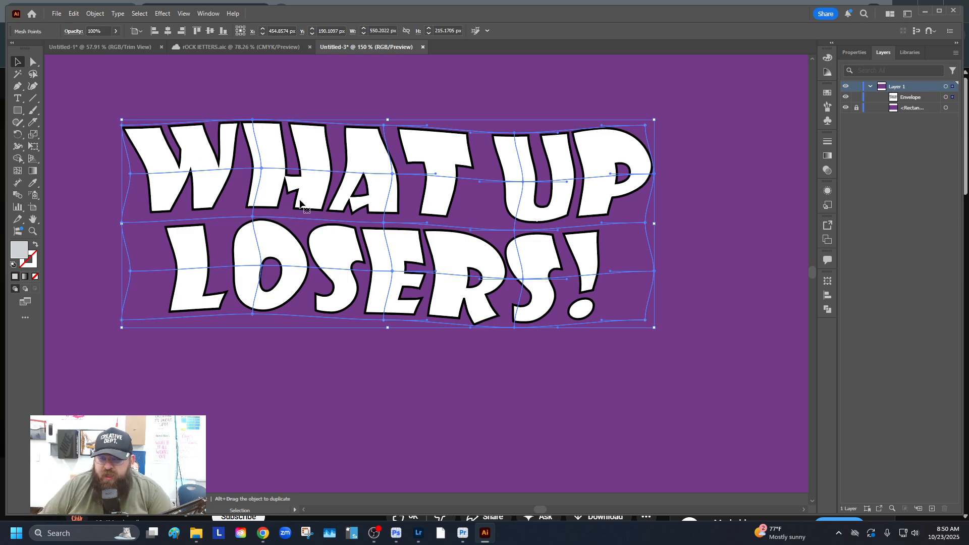
pyautogui.click(96, 13)
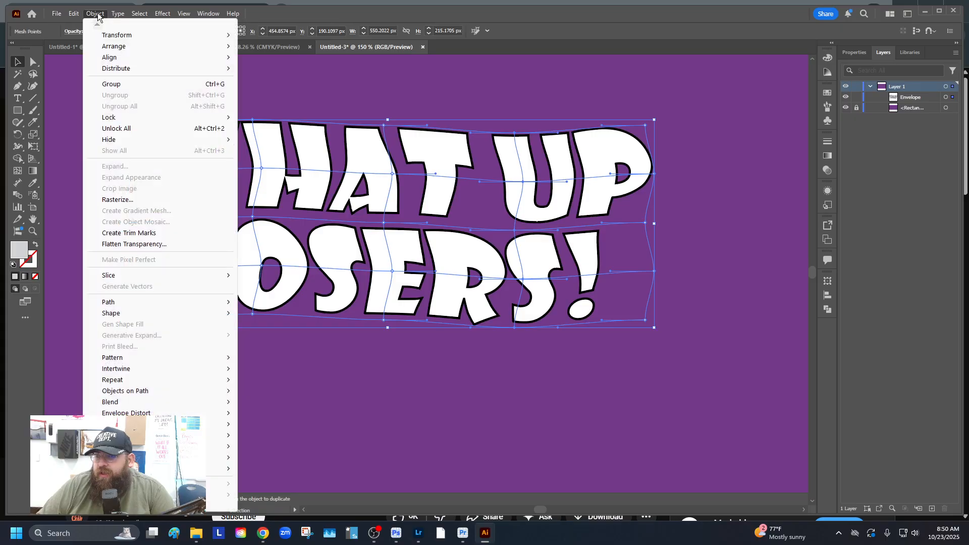
# Expand the warped lettering envelope into a plain group of outlines, then reselect it
pyautogui.click(306, 166)
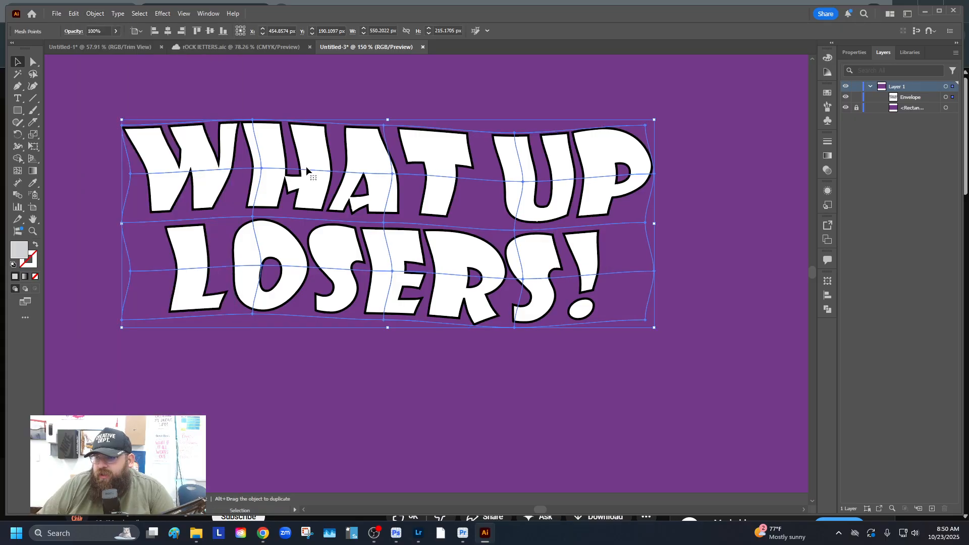
pyautogui.click(93, 13)
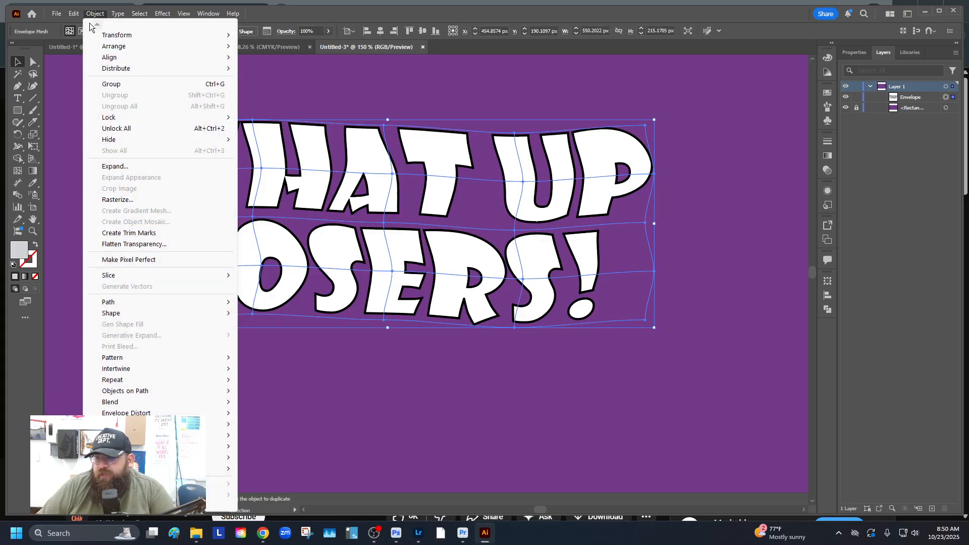
pyautogui.click(136, 168)
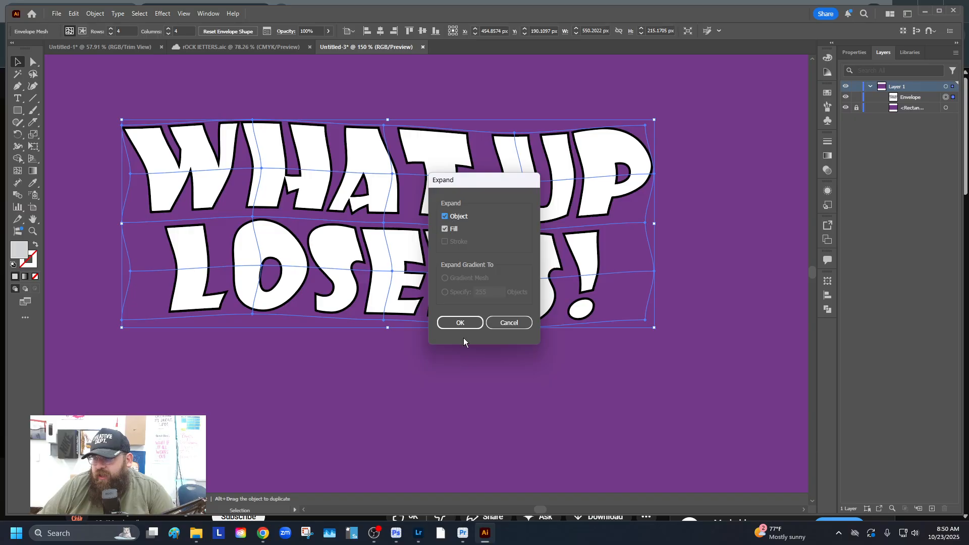
pyautogui.click(459, 322)
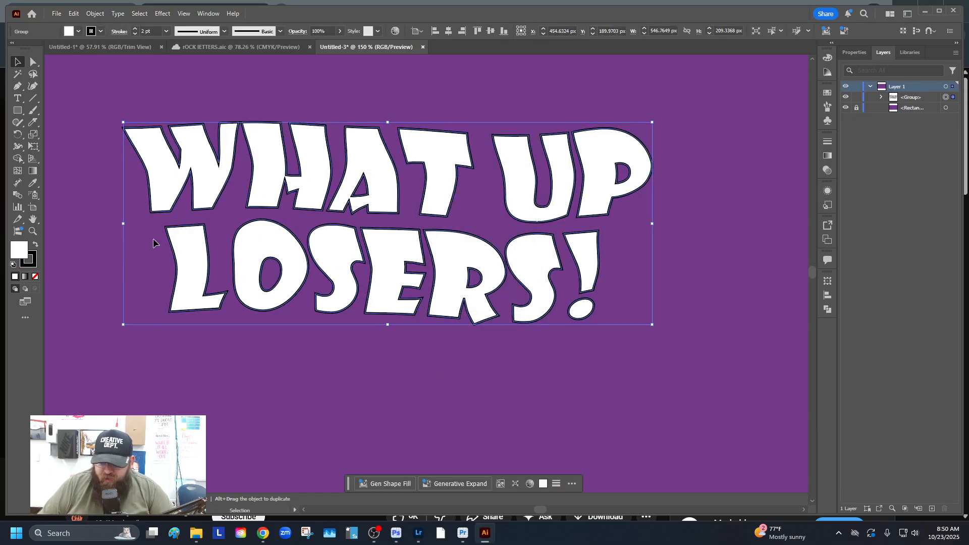
pyautogui.hotkey('ctrl', '0')
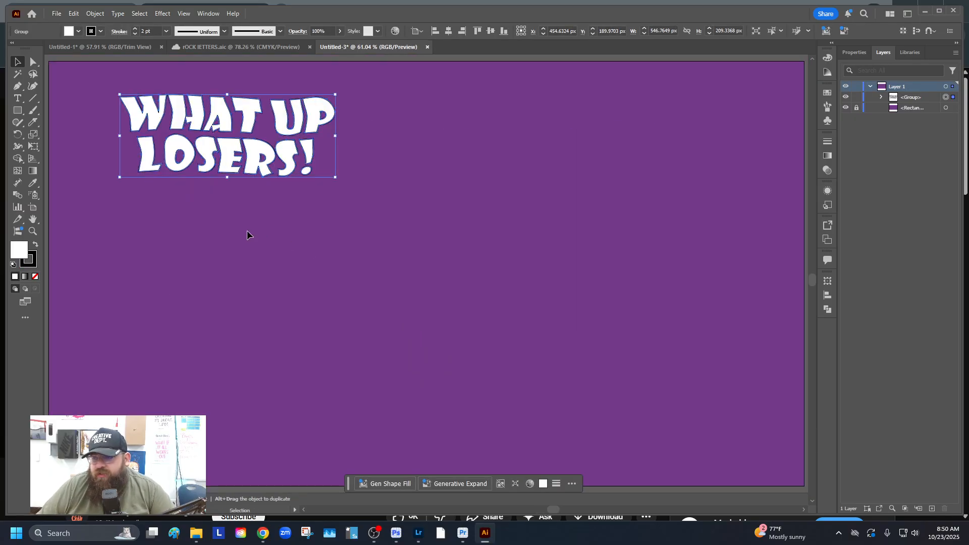
pyautogui.click(196, 217)
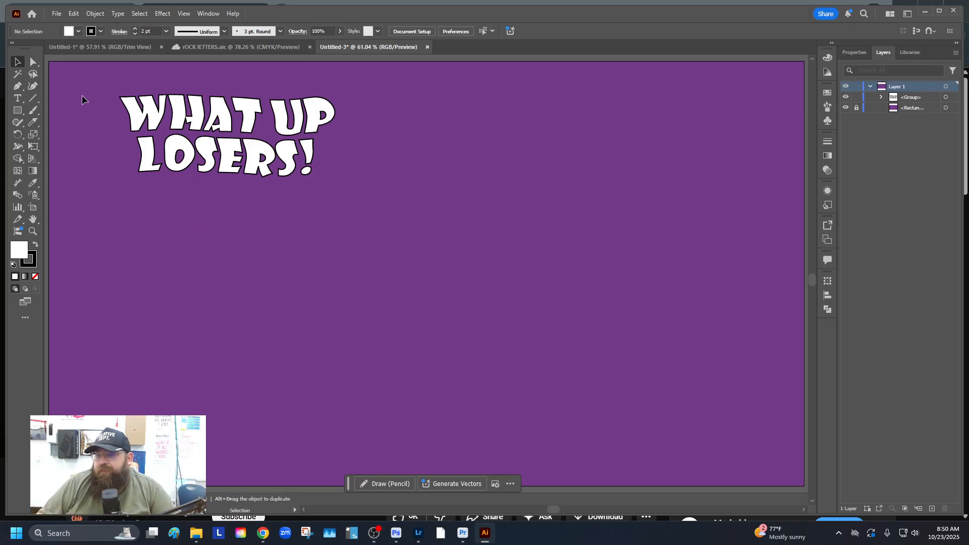
pyautogui.click(133, 112)
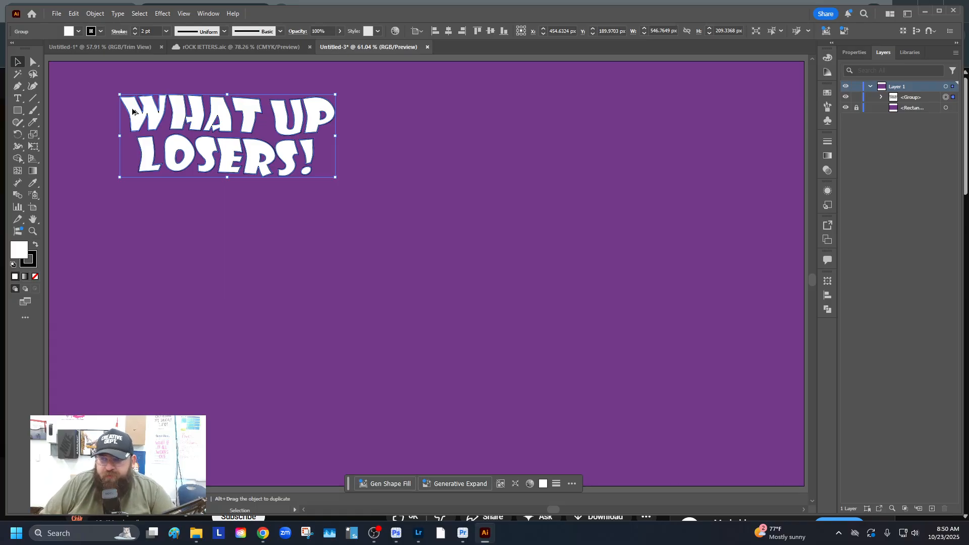
# Alt-drag two duplicates of the lettering downward, stacking three evenly spaced copies on the left
pyautogui.moveTo(132, 109); pyautogui.dragTo(132, 203)
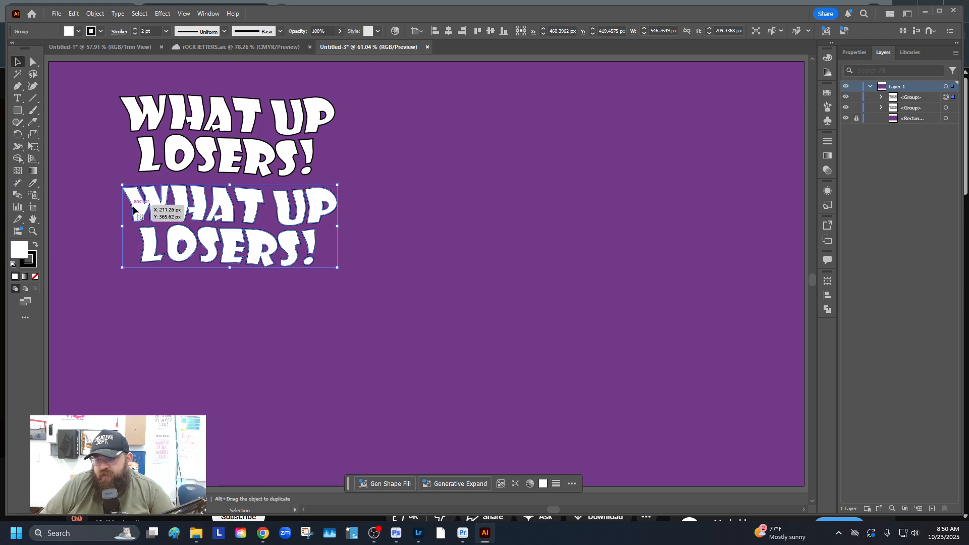
pyautogui.press('a')
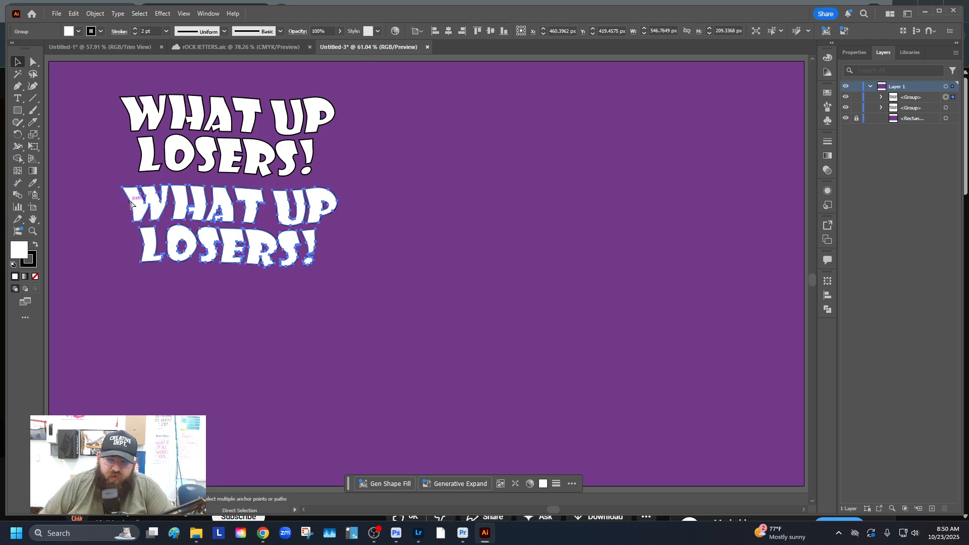
pyautogui.hotkey('ctrl', 'd')
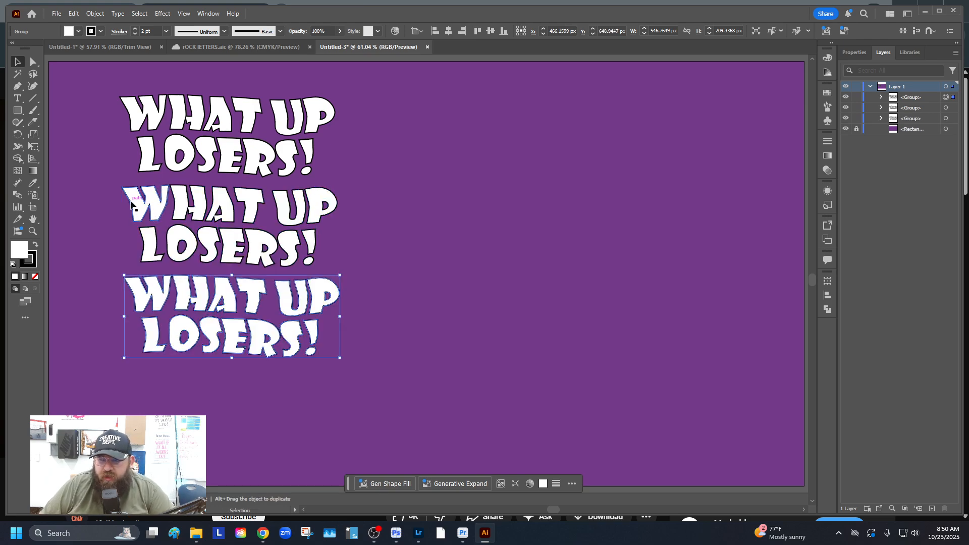
pyautogui.click(77, 237)
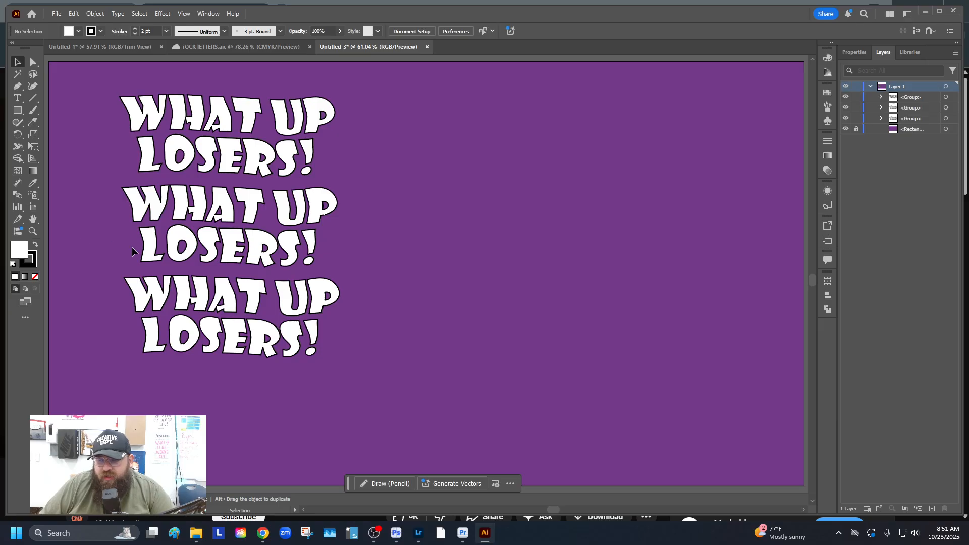
pyautogui.hotkey('ctrl', 'z')
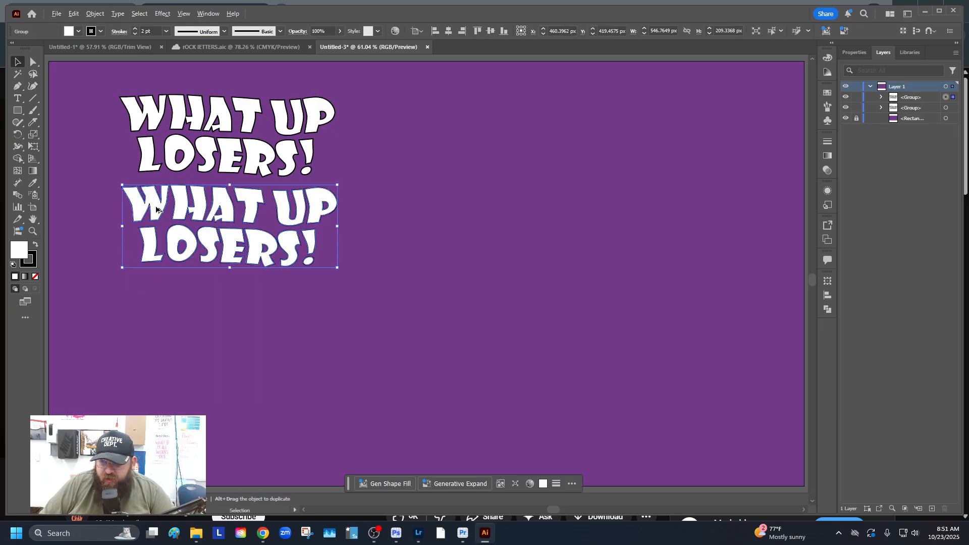
pyautogui.moveTo(157, 209); pyautogui.dragTo(157, 301)
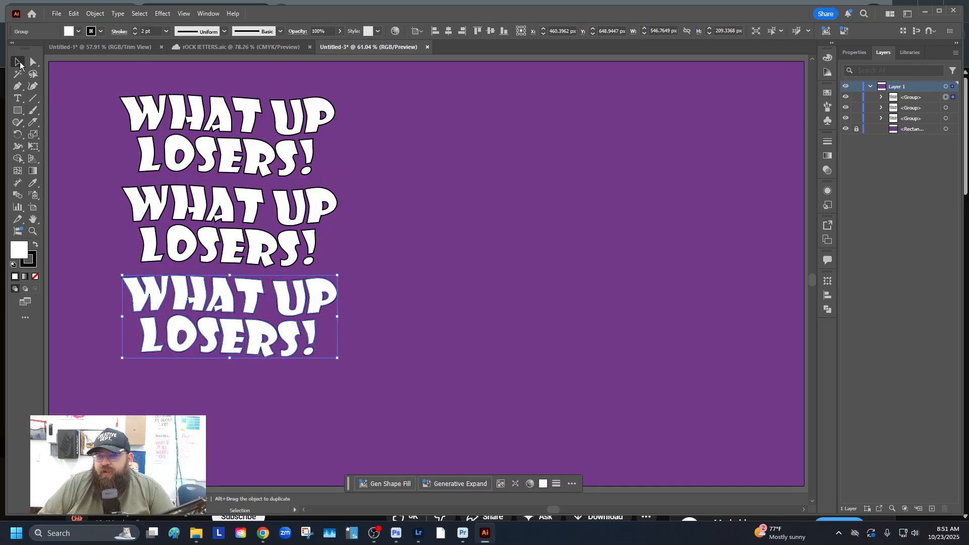
pyautogui.click(95, 117)
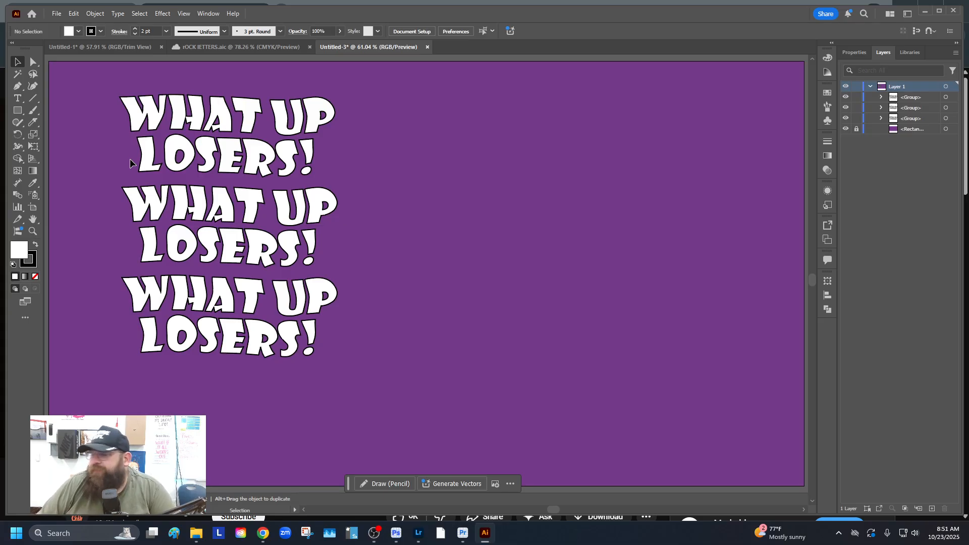
# Blend the three lettering copies using 10 specified blend steps
pyautogui.moveTo(97, 100); pyautogui.dragTo(337, 351)
pyautogui.click(96, 14)
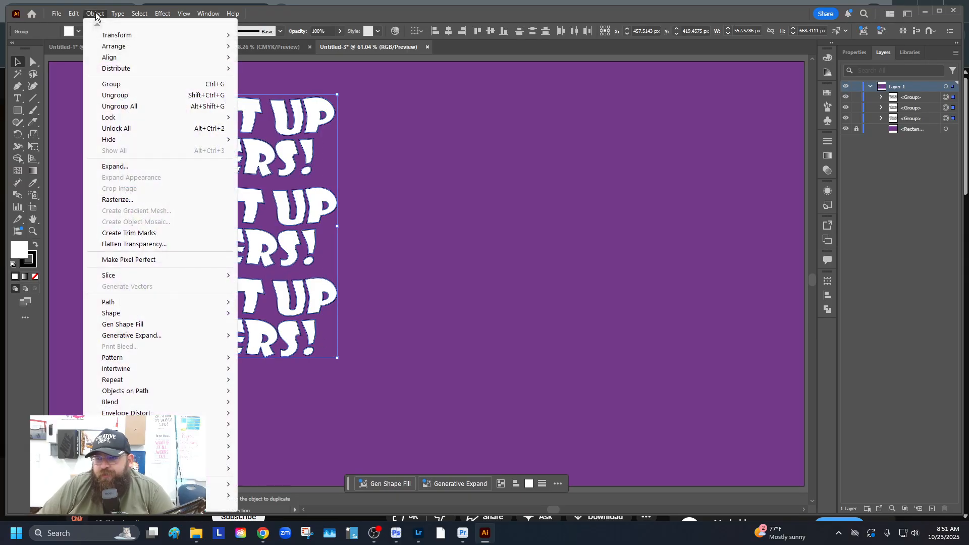
pyautogui.moveTo(125, 404)
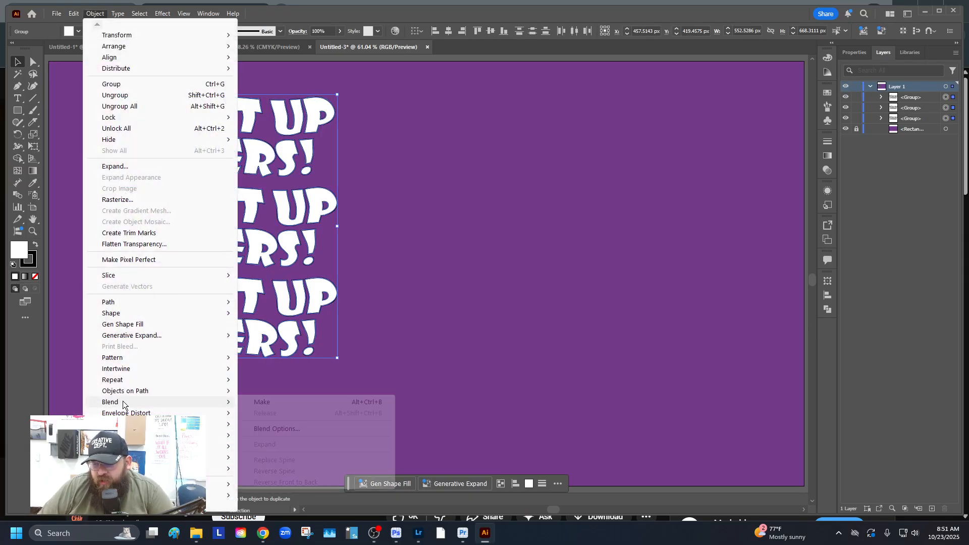
pyautogui.click(285, 429)
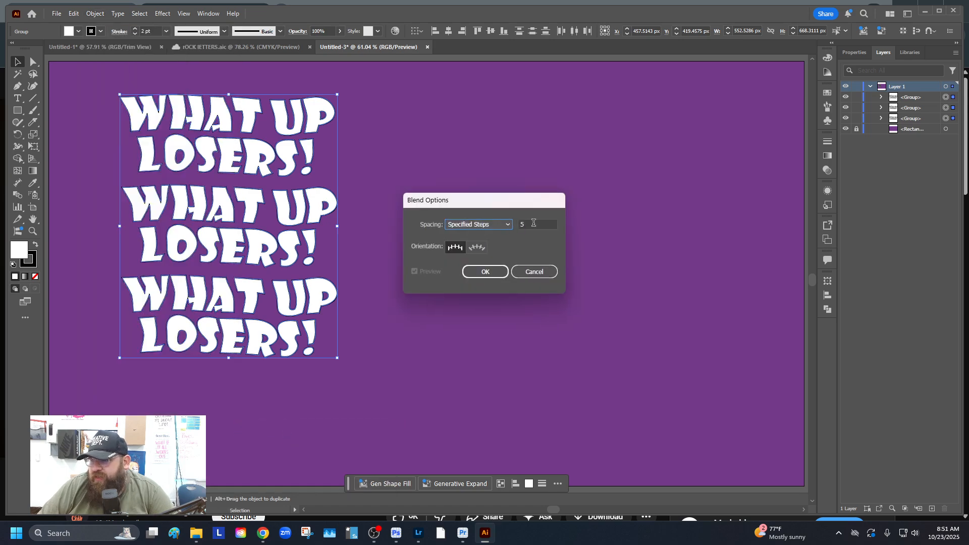
pyautogui.click(534, 223)
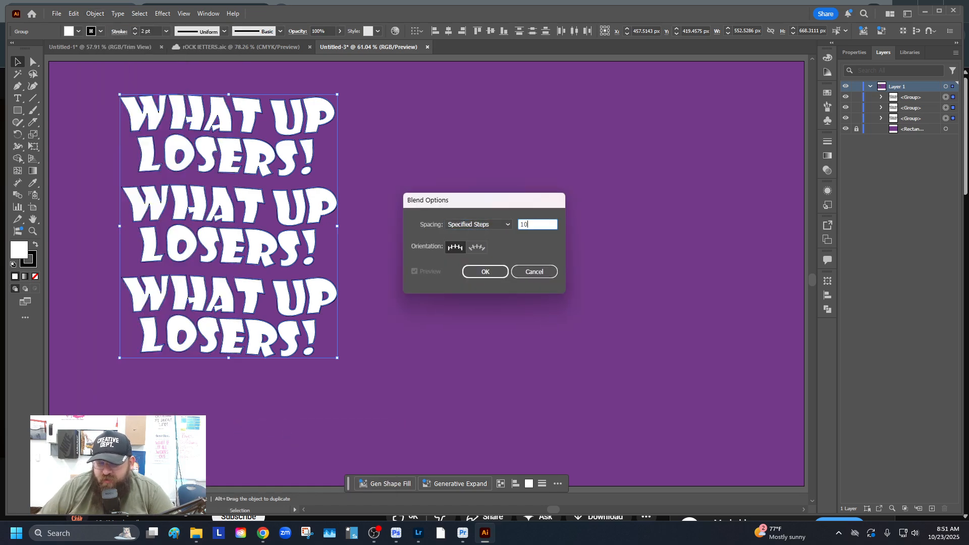
pyautogui.click(484, 272)
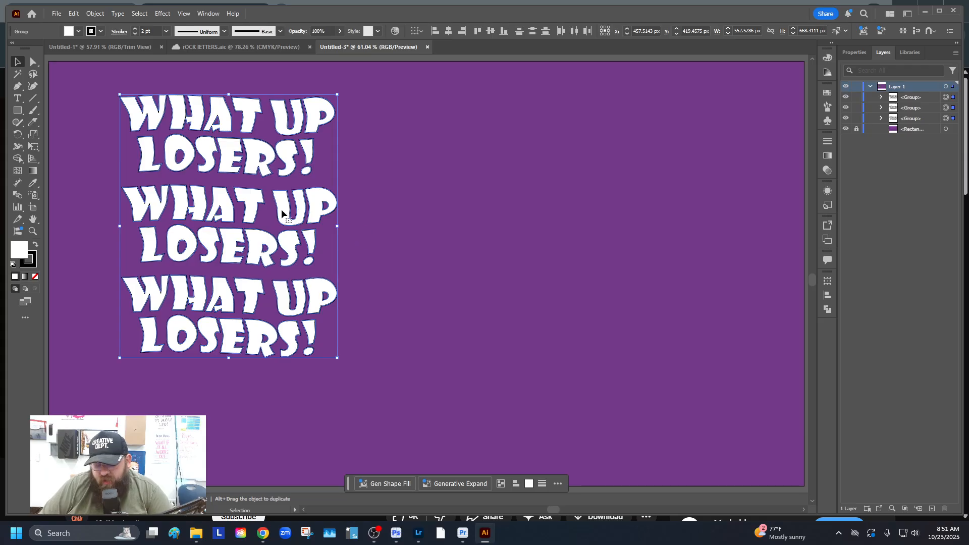
pyautogui.hotkey('ctrl', 'alt', 'b')
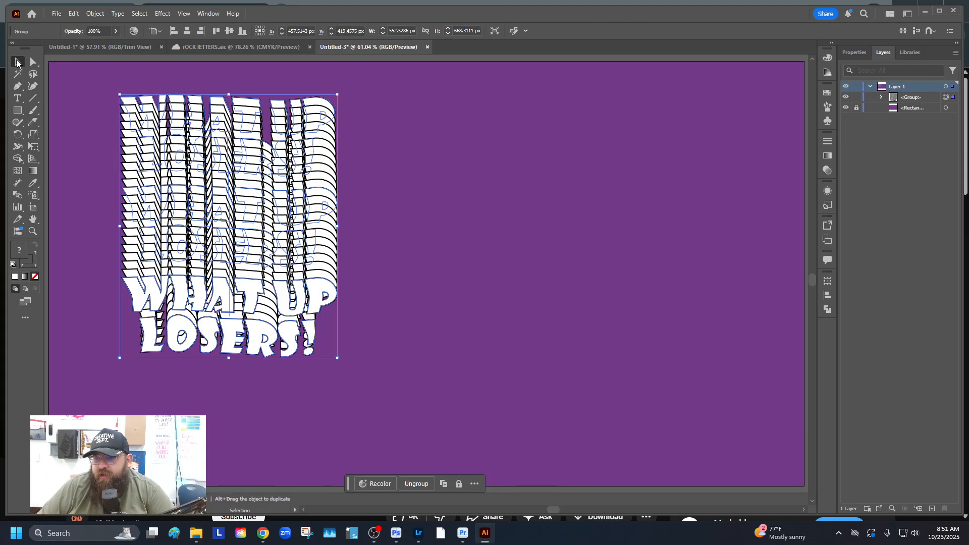
# Draw a large white 660 px circle to the right of the lettering
pyautogui.click(91, 103)
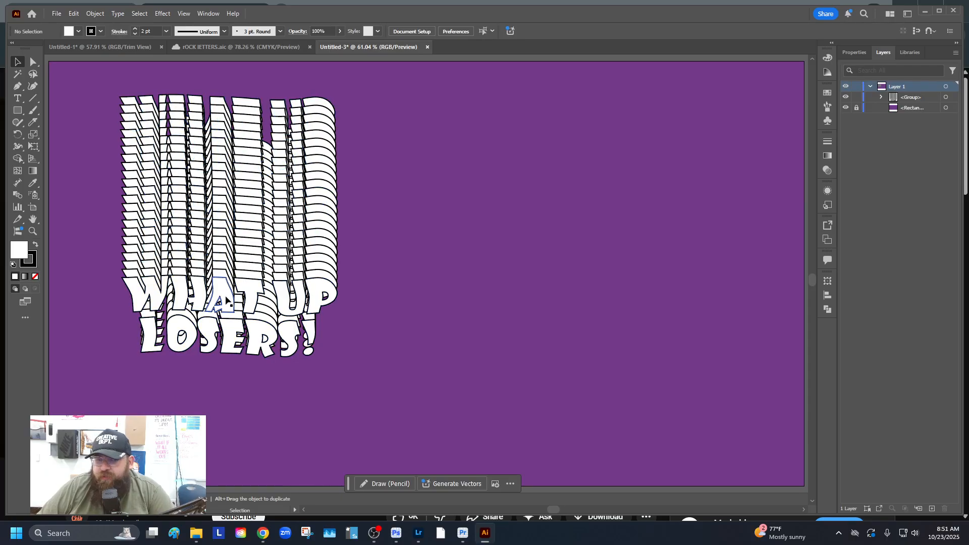
pyautogui.moveTo(19, 112); pyautogui.dragTo(68, 136)
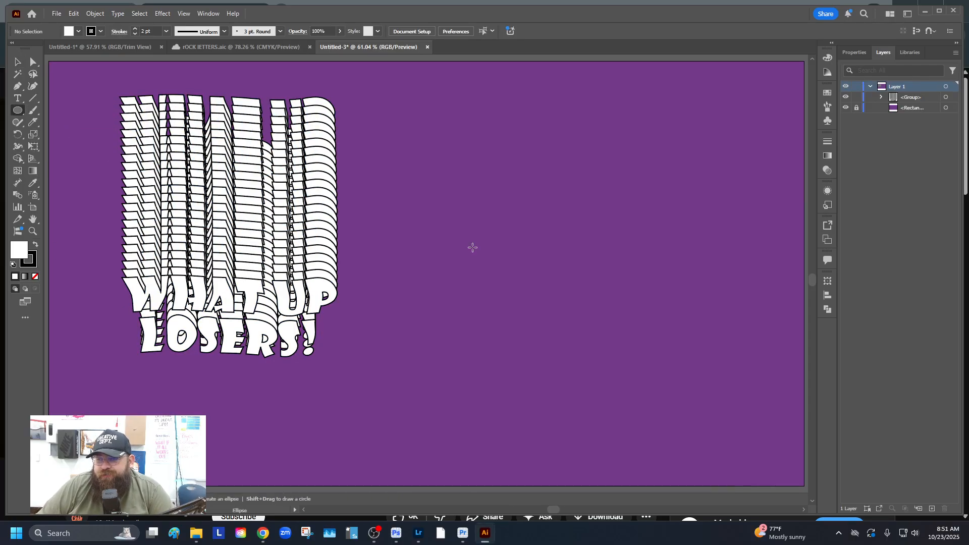
pyautogui.moveTo(470, 164); pyautogui.dragTo(731, 424)
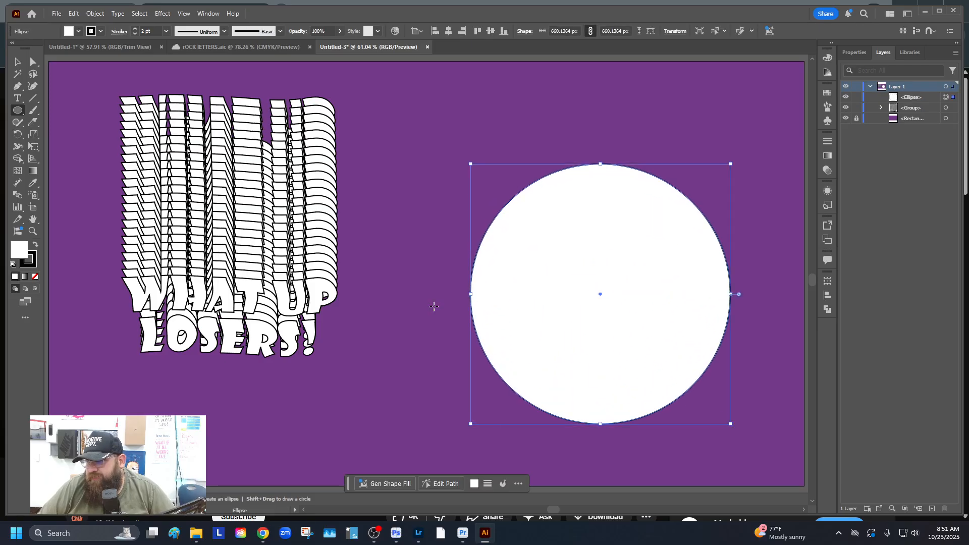
# Remove the circle's white fill and delete its top and right anchors, leaving a quarter arc
pyautogui.click(35, 276)
pyautogui.click(29, 267)
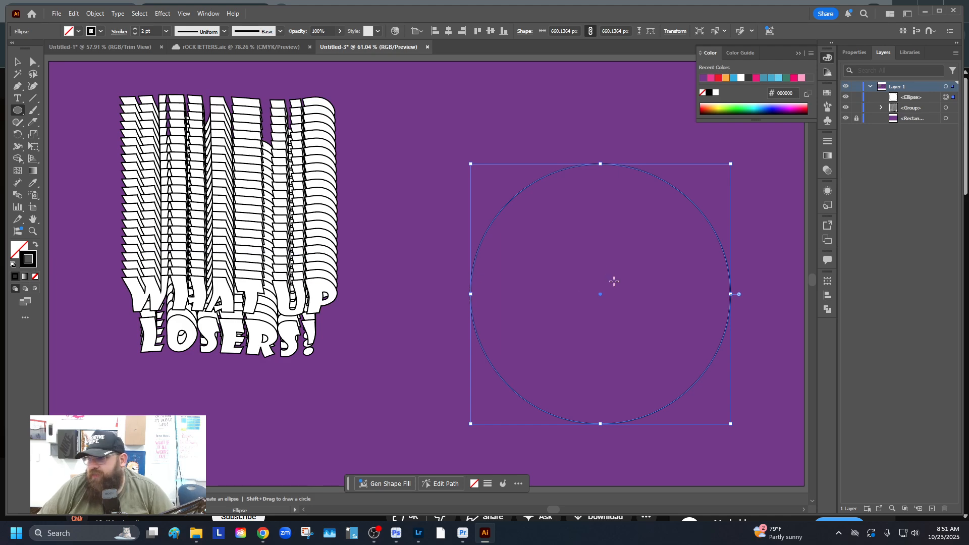
pyautogui.press('a')
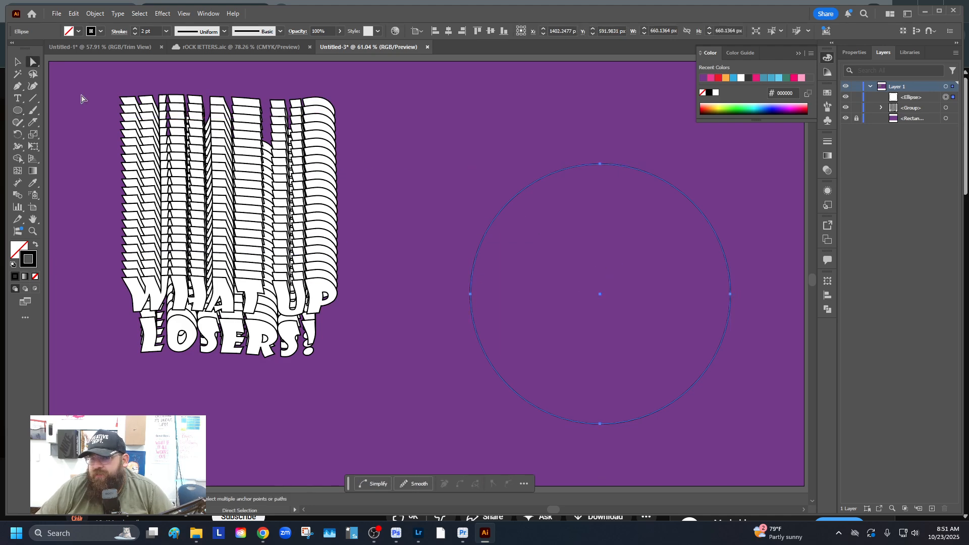
pyautogui.click(455, 134)
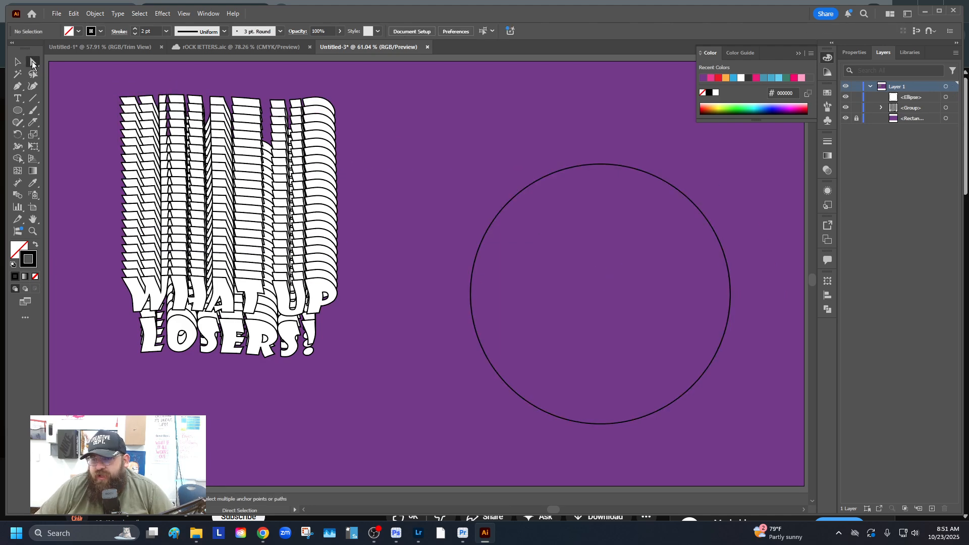
pyautogui.click(506, 207)
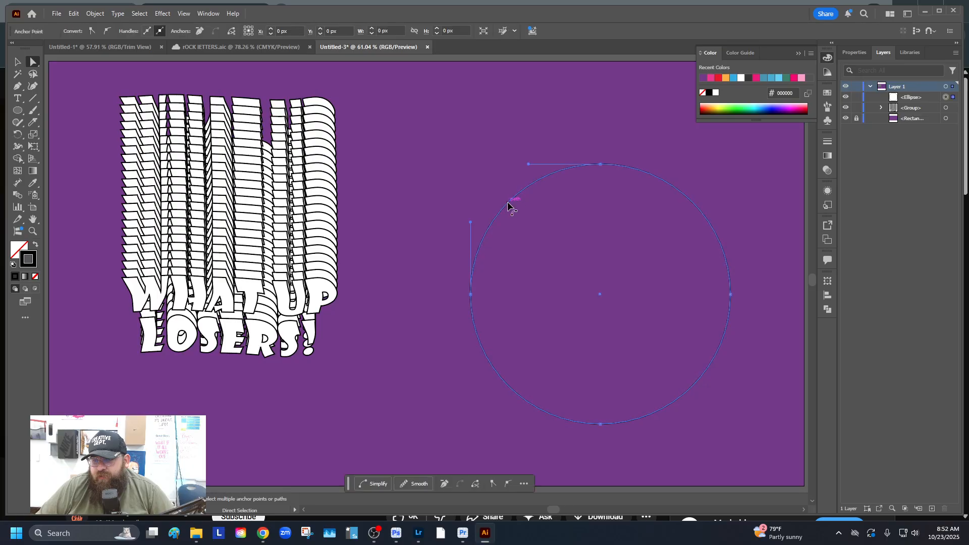
pyautogui.moveTo(542, 130); pyautogui.dragTo(780, 337)
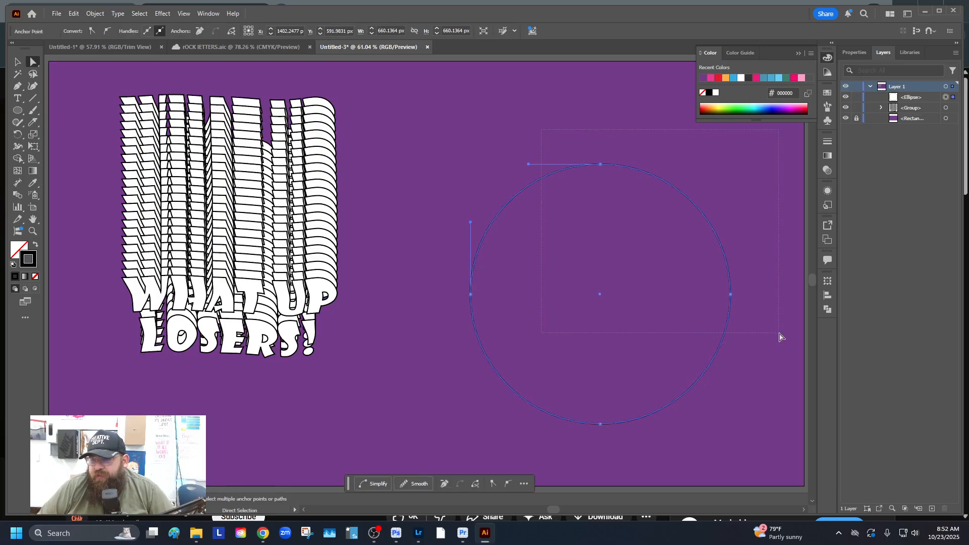
pyautogui.moveTo(780, 337); pyautogui.dragTo(763, 317)
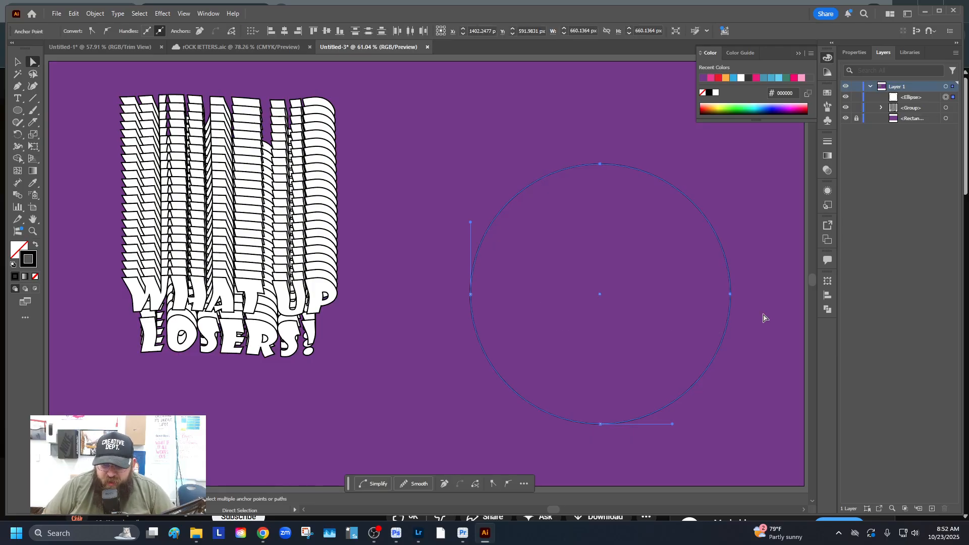
pyautogui.press('Delete')
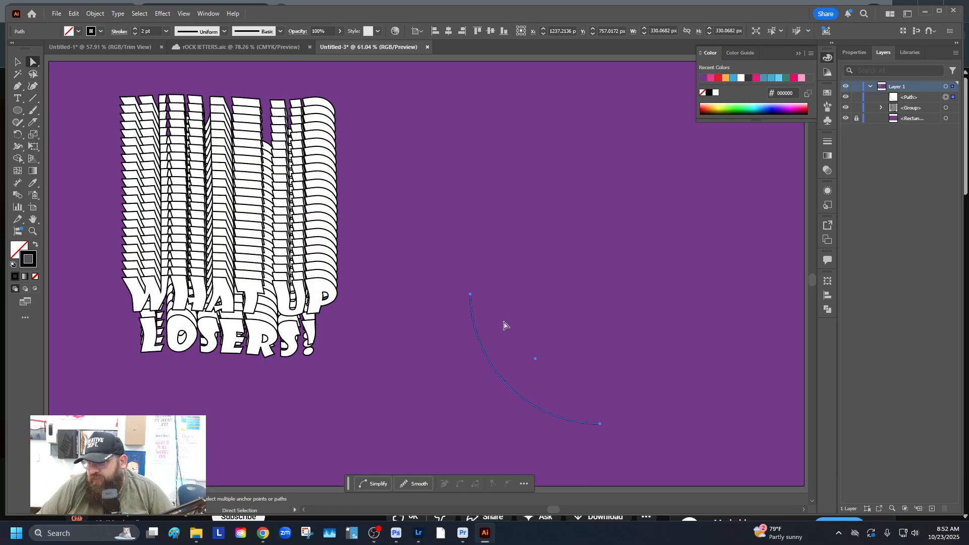
# Drag the arc's top anchor handle to bend the arc into an S-curve
pyautogui.click(471, 300)
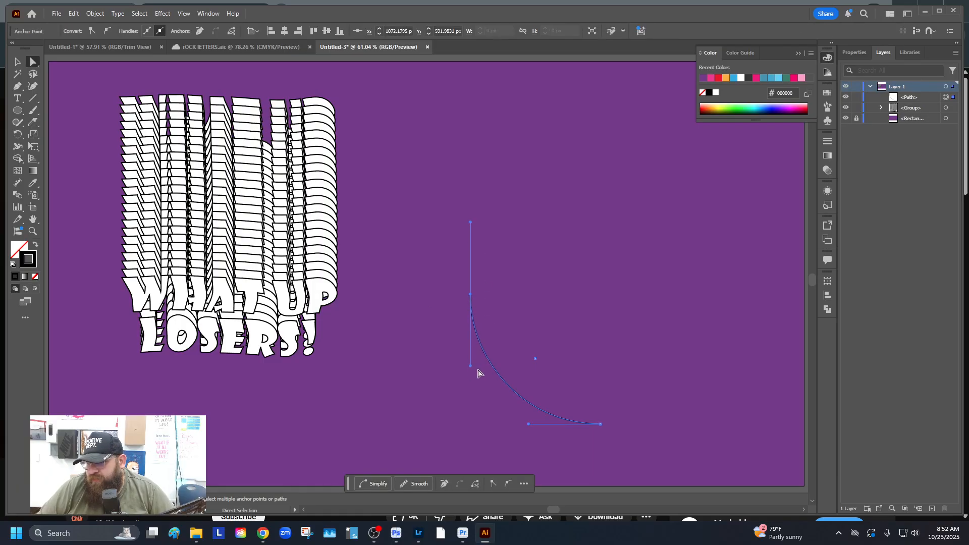
pyautogui.moveTo(472, 368); pyautogui.dragTo(536, 295)
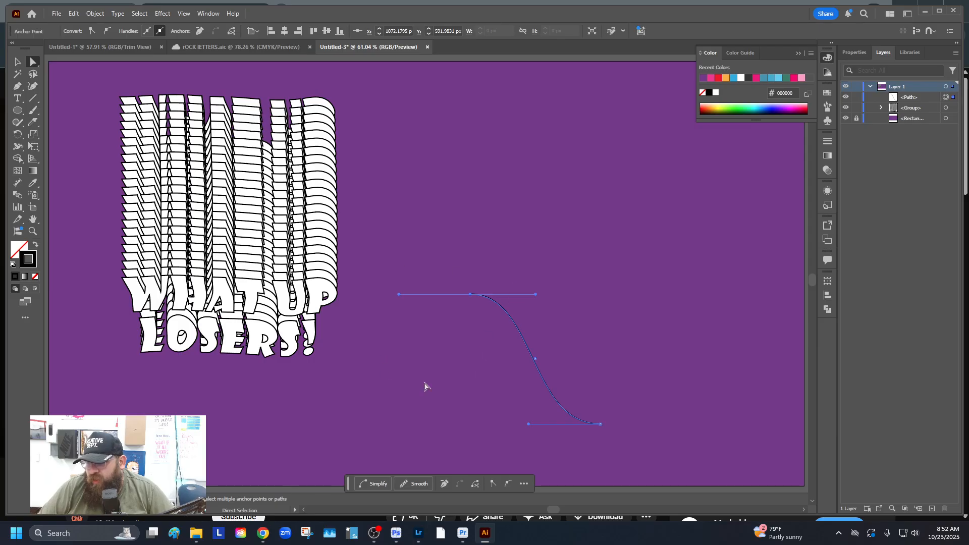
pyautogui.click(17, 62)
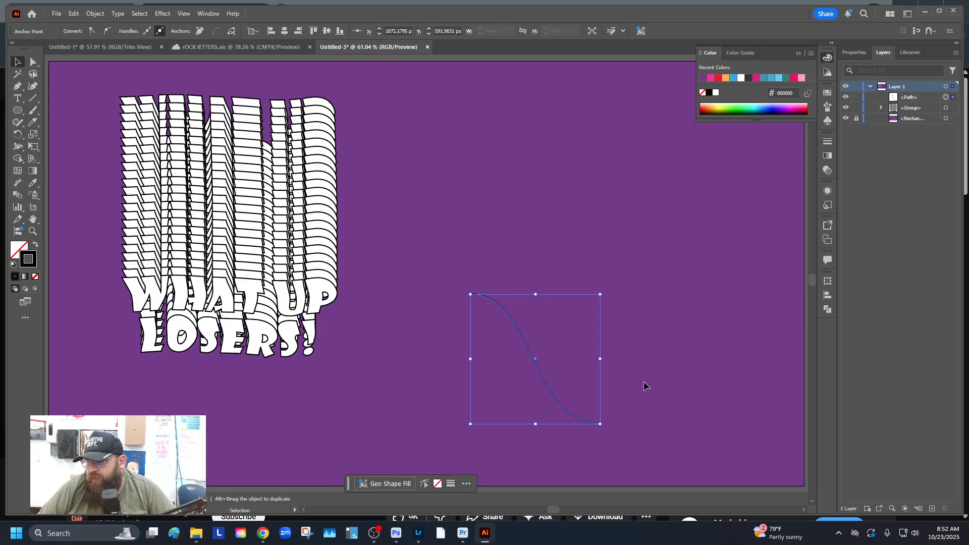
pyautogui.click(640, 440)
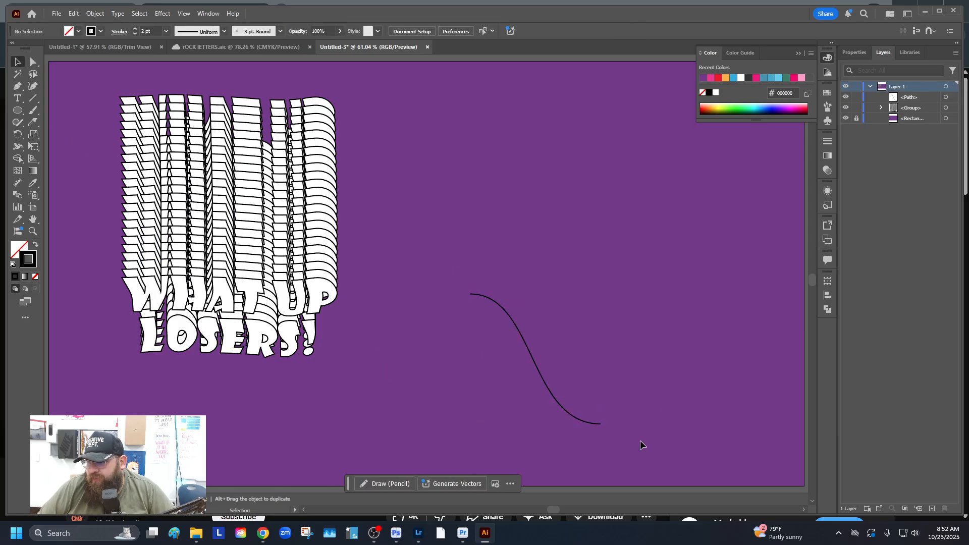
# Rotate the S-curve about 90 degrees and move it up beside the lettering
pyautogui.click(540, 367)
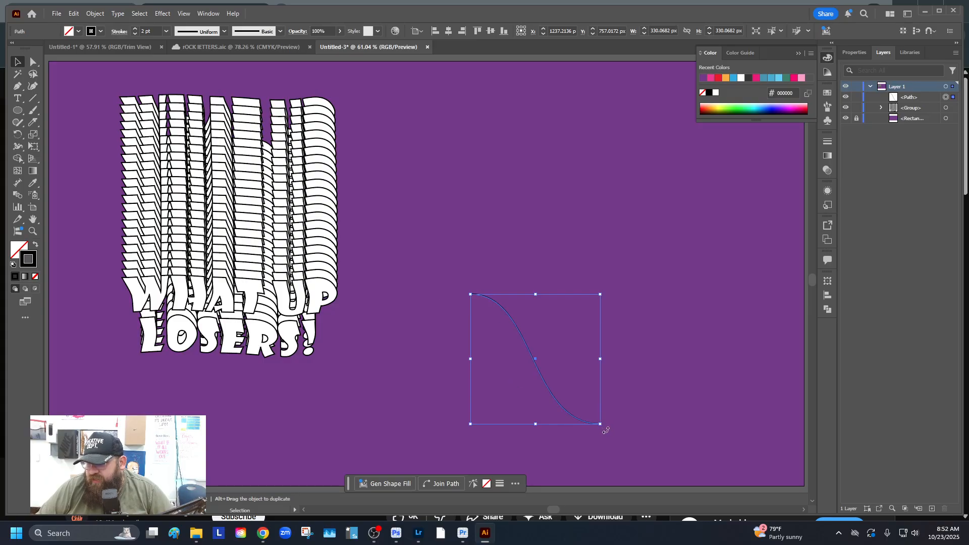
pyautogui.moveTo(605, 430); pyautogui.dragTo(635, 258)
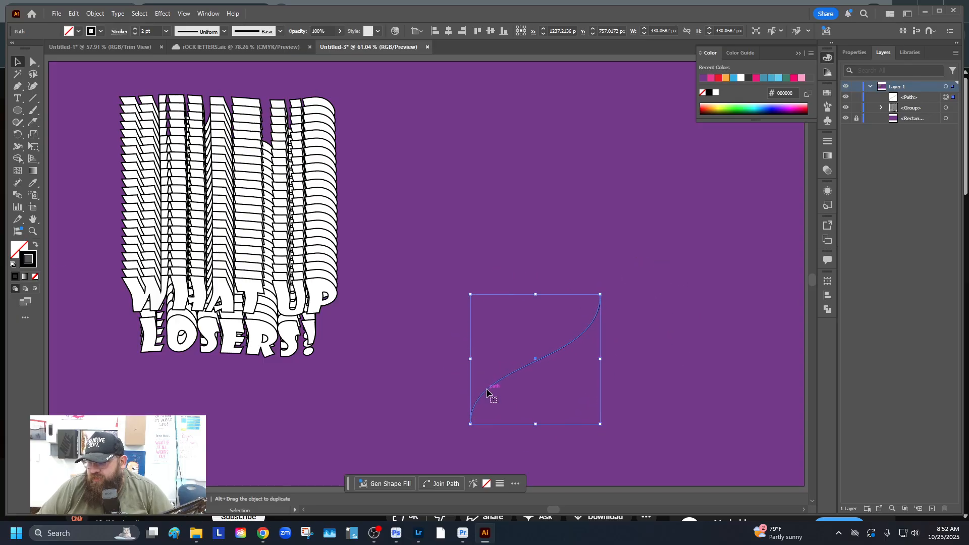
pyautogui.moveTo(487, 391); pyautogui.dragTo(424, 238)
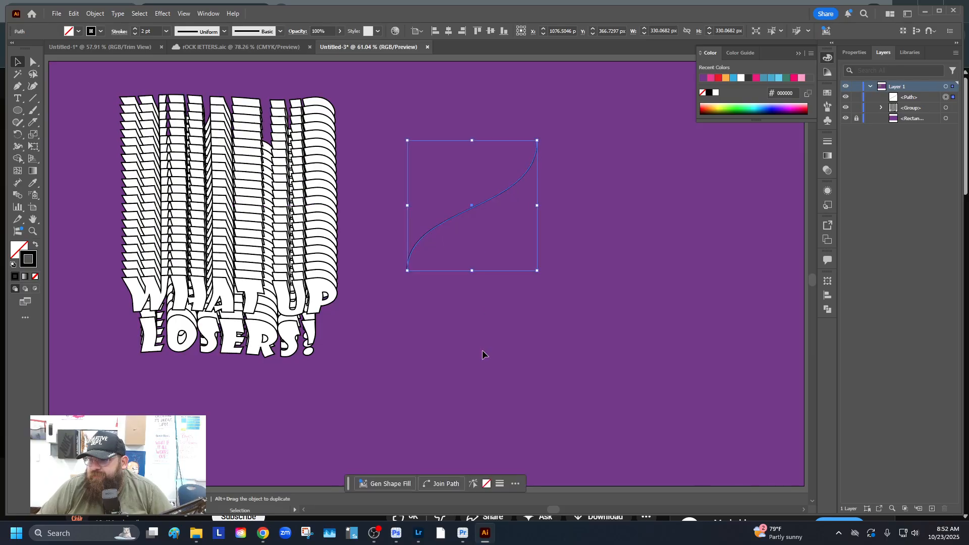
pyautogui.click(473, 351)
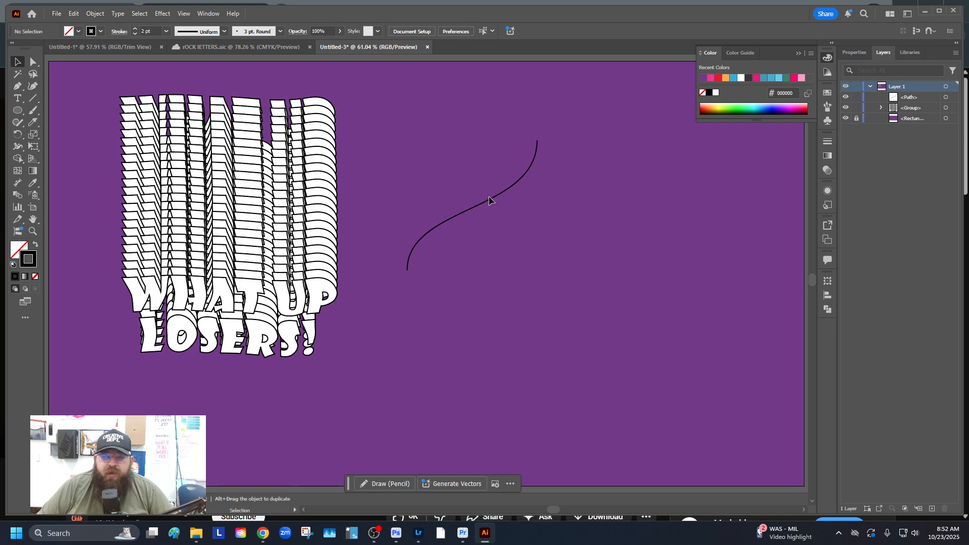
# Replace the lettering blend's spine with the S-curve, then drag it toward the upper left
pyautogui.moveTo(78, 83); pyautogui.dragTo(627, 389)
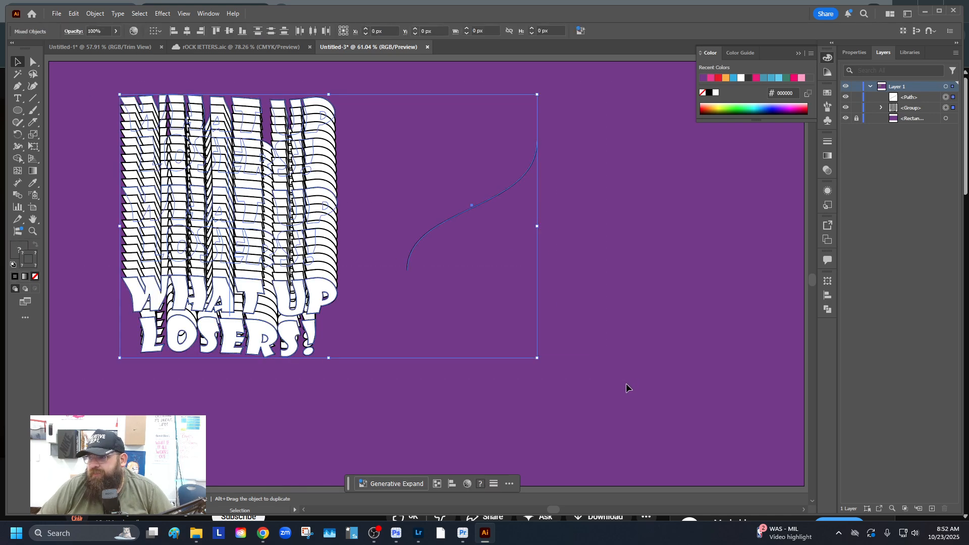
pyautogui.click(95, 14)
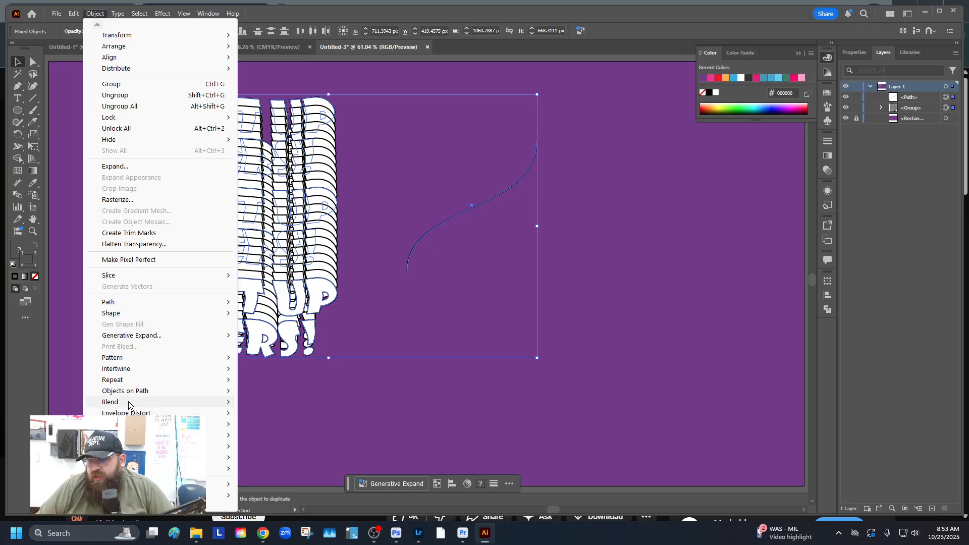
pyautogui.moveTo(129, 403)
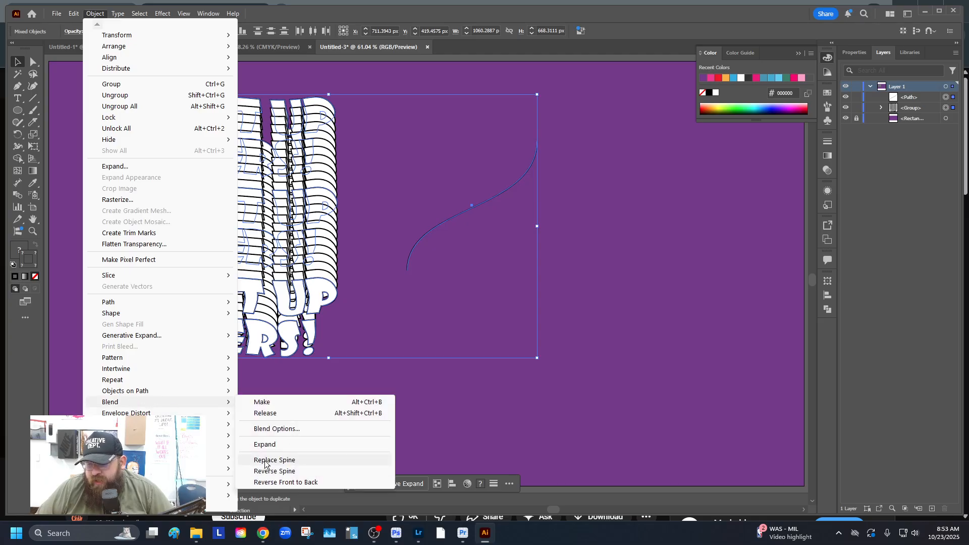
pyautogui.click(286, 461)
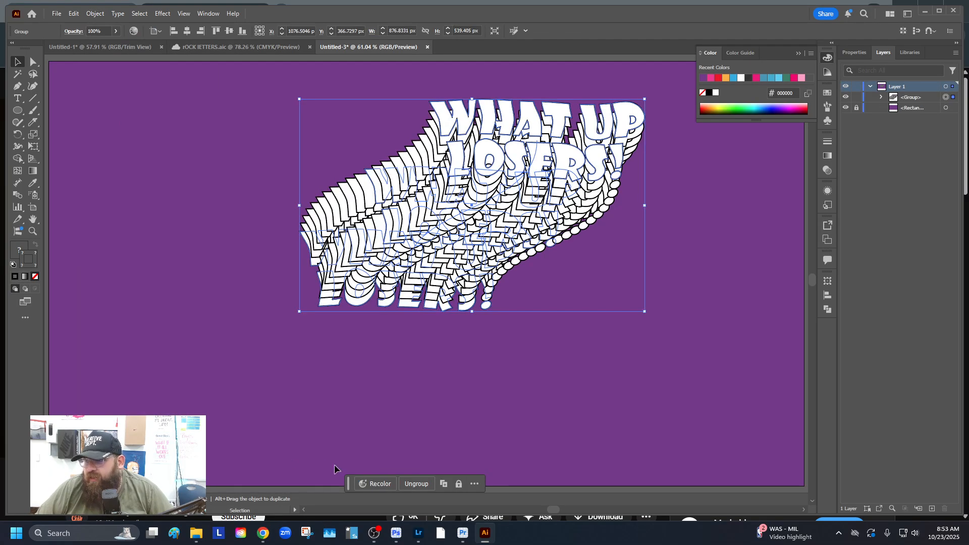
pyautogui.moveTo(561, 151); pyautogui.dragTo(336, 137)
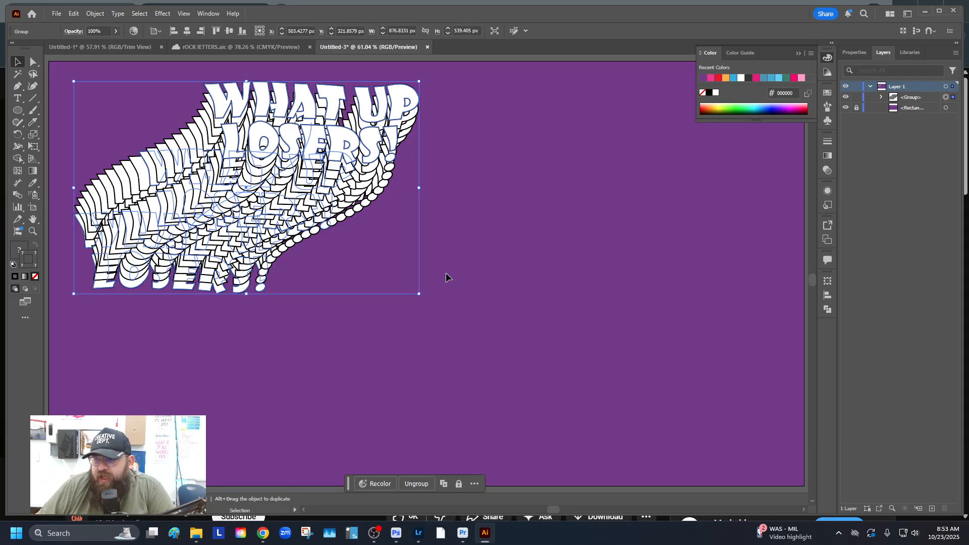
# Alt-drag a duplicate of the curved lettering blend to the right of the original
pyautogui.click(443, 221)
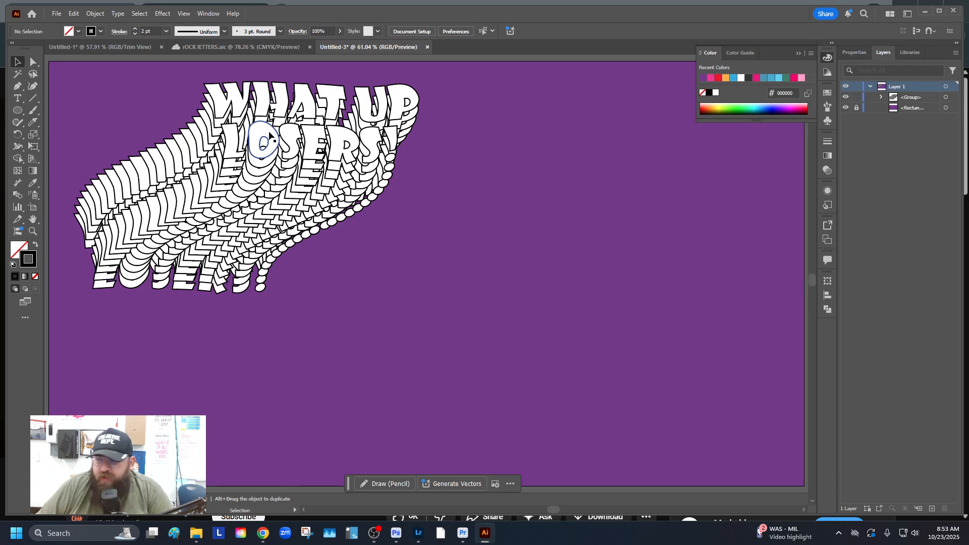
pyautogui.click(251, 138)
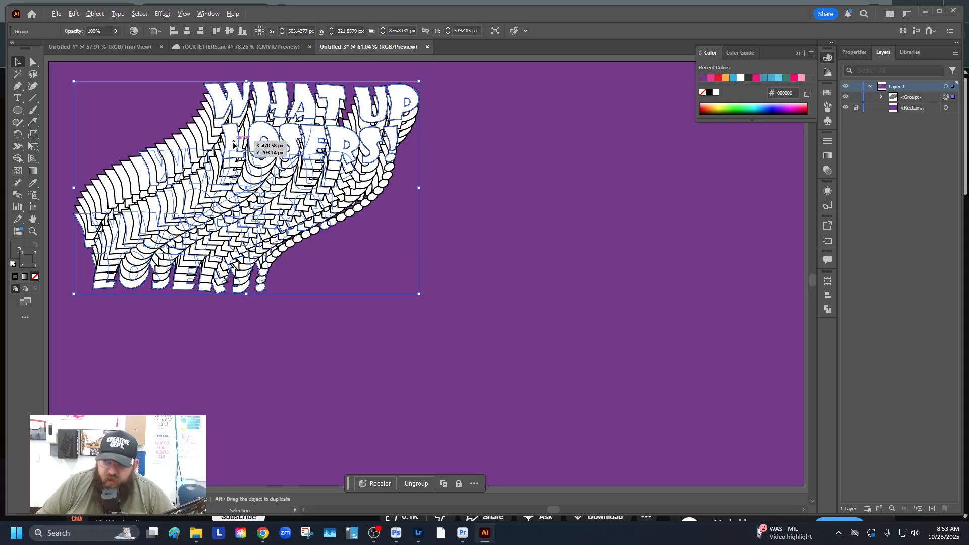
pyautogui.moveTo(233, 144); pyautogui.dragTo(569, 148)
pyautogui.click(683, 314)
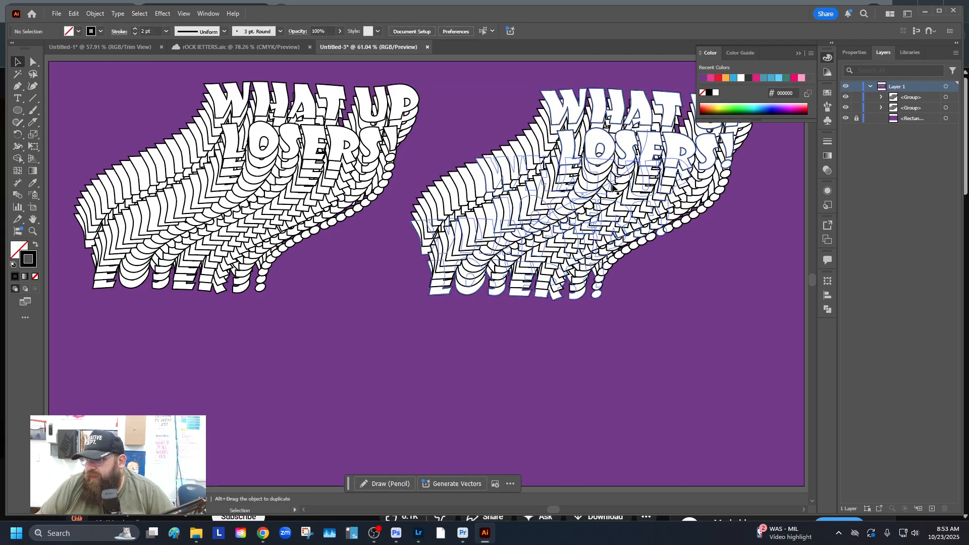
pyautogui.click(612, 186)
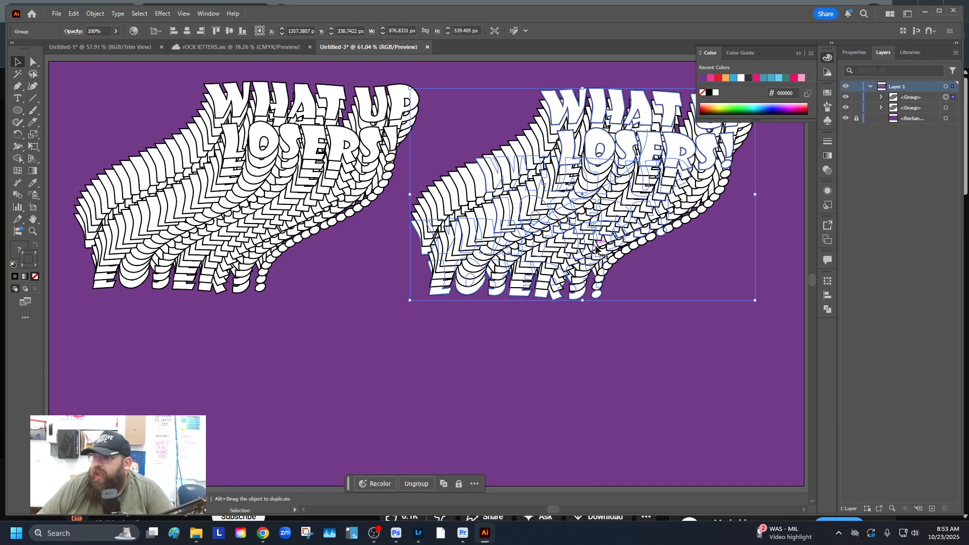
# Expand the right-hand blend copy into separate editable paths with Object > Blend > Expand
pyautogui.click(96, 13)
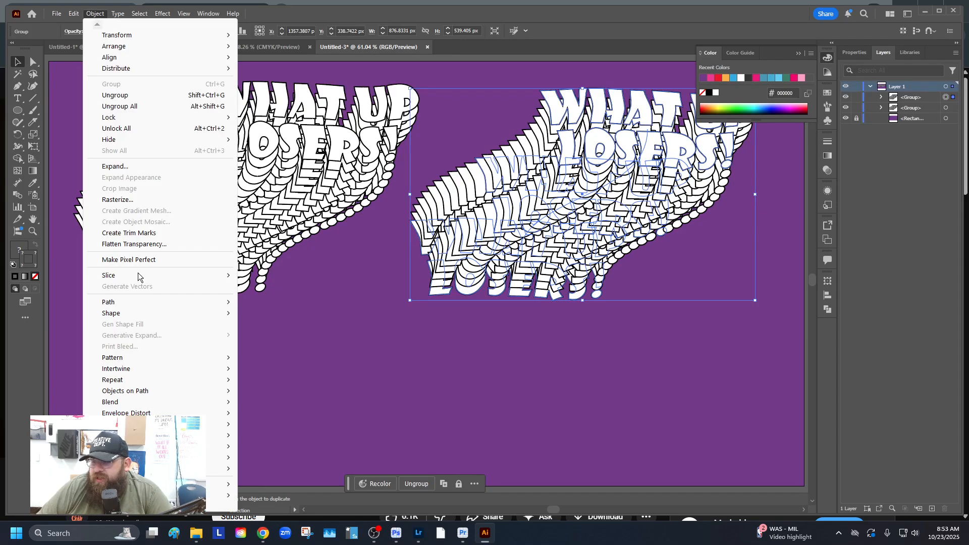
pyautogui.moveTo(139, 403)
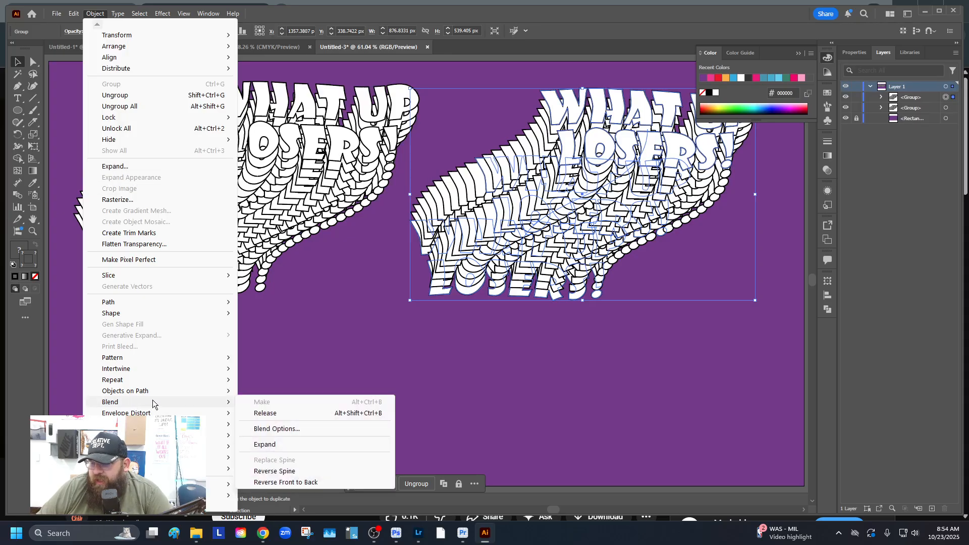
pyautogui.click(292, 442)
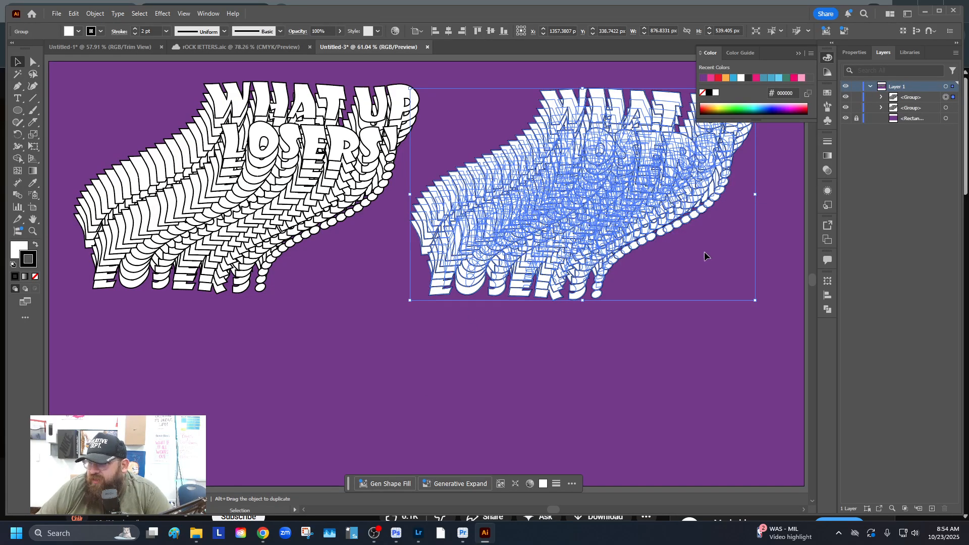
pyautogui.click(827, 309)
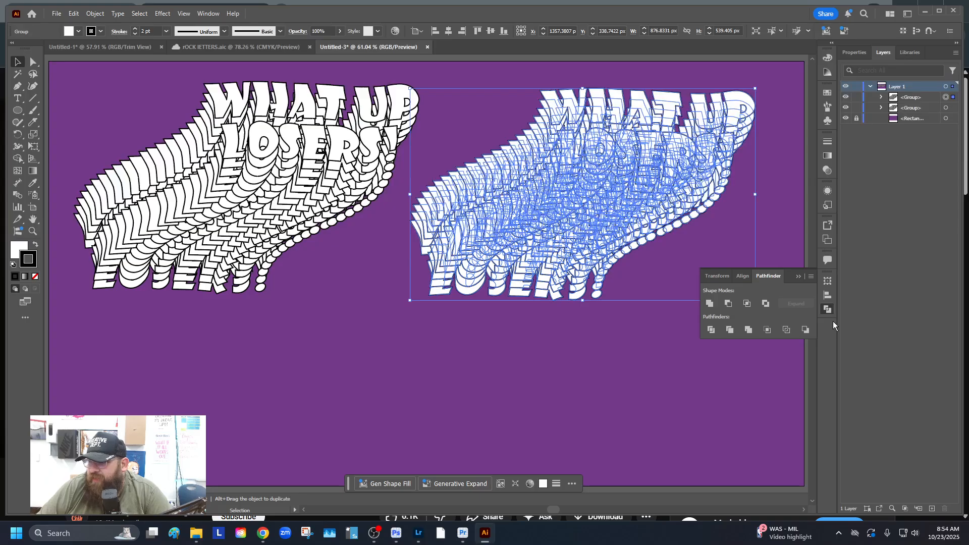
# Apply Pathfinder Trim to the expanded right-hand lettering copy
pyautogui.click(208, 14)
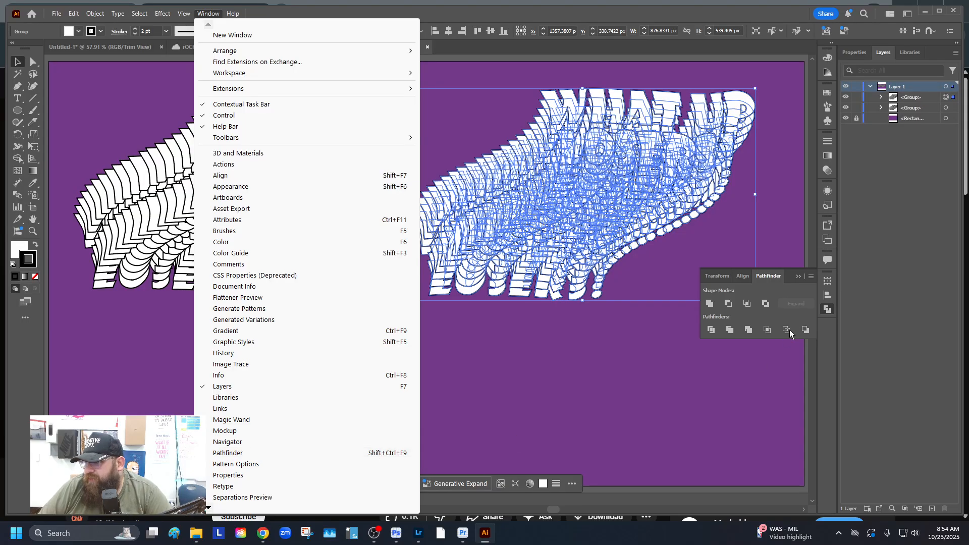
pyautogui.click(736, 327)
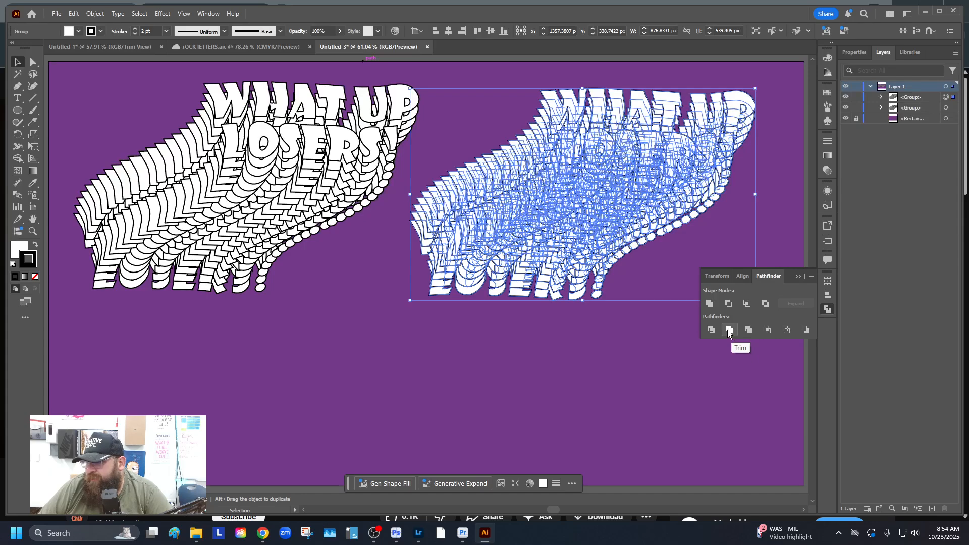
pyautogui.click(729, 329)
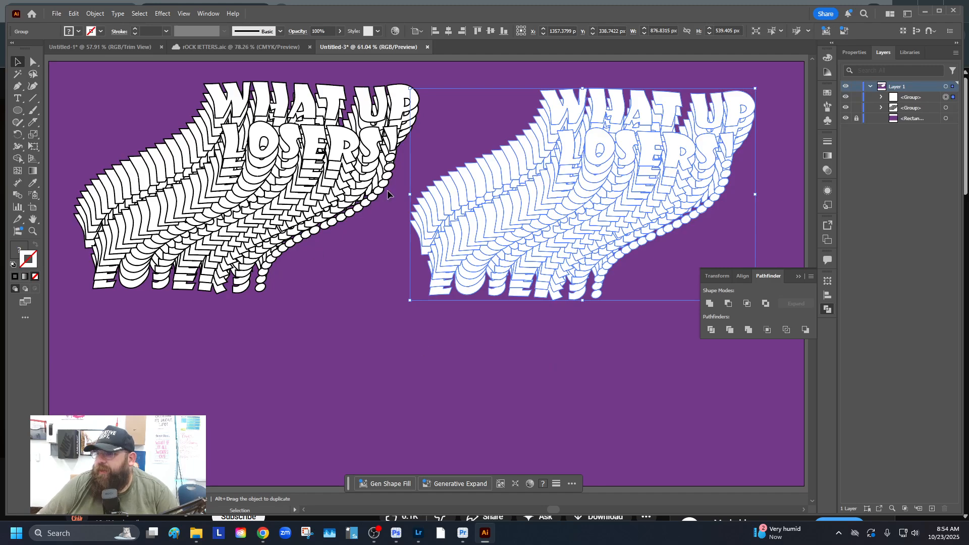
# Fill the trimmed right-hand lettering with orange
pyautogui.click(353, 267)
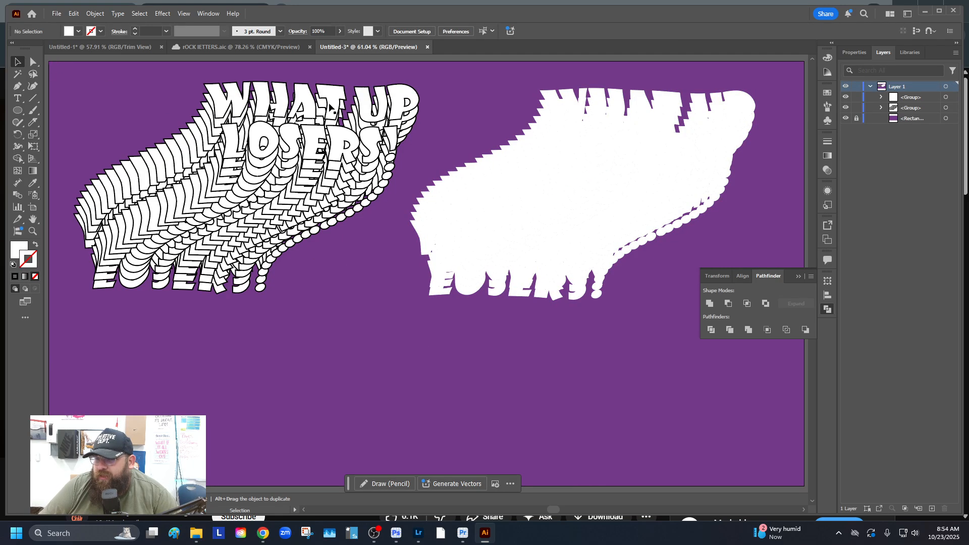
pyautogui.click(559, 114)
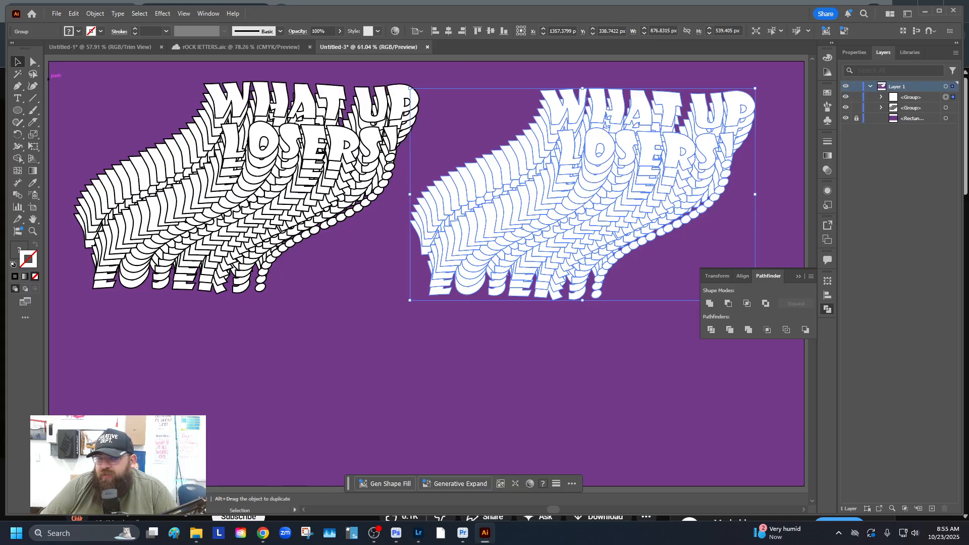
pyautogui.click(71, 32)
pyautogui.click(14, 79)
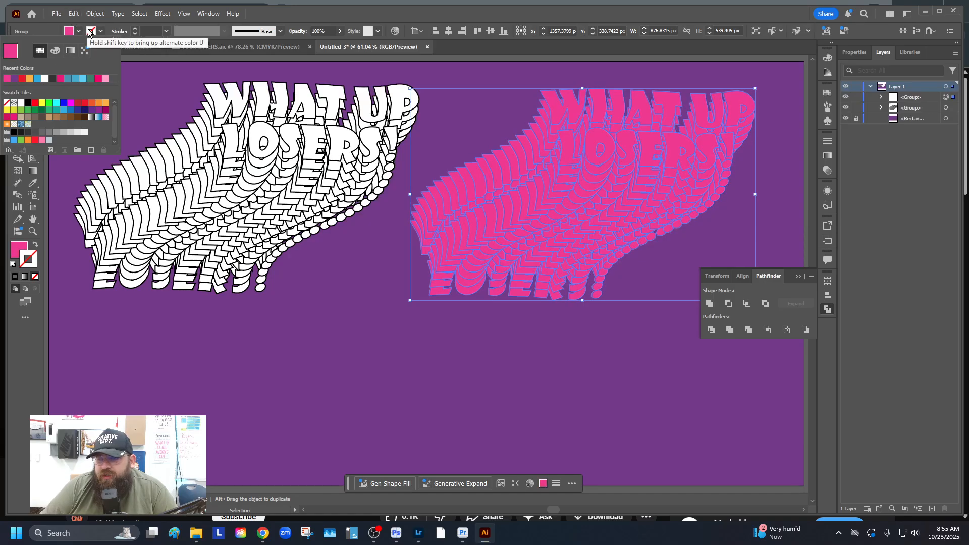
pyautogui.click(105, 103)
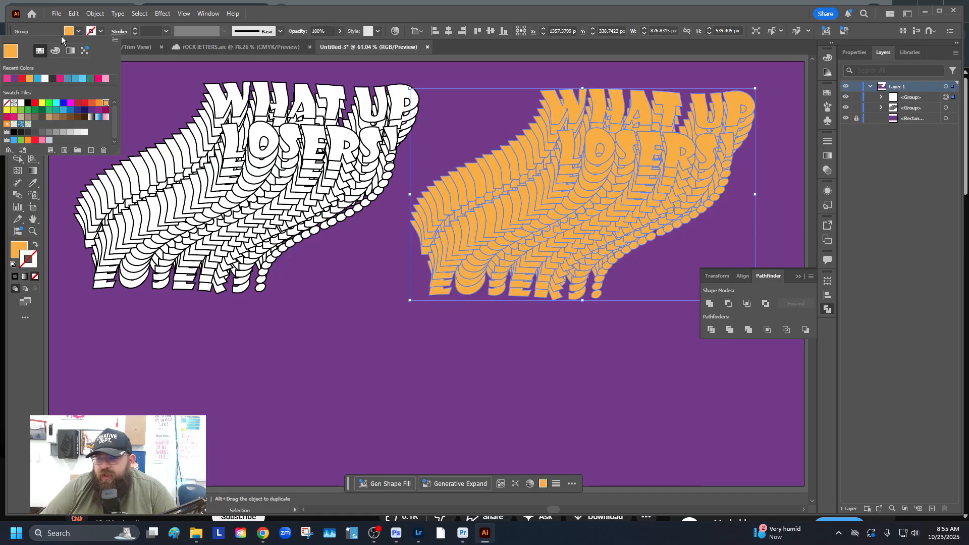
# Give the orange lettering a magenta stroke from the Stroke swatch dropdown
pyautogui.click(91, 31)
pyautogui.click(91, 31)
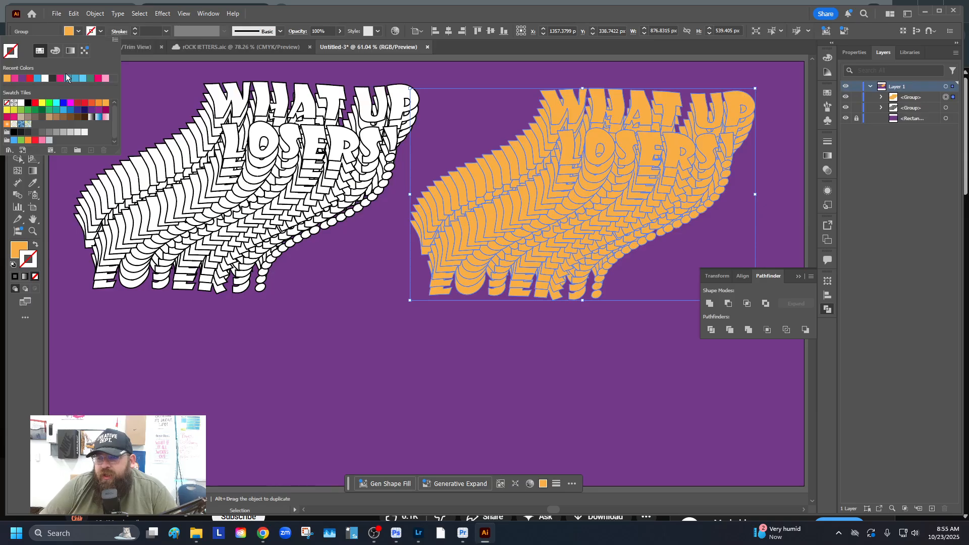
pyautogui.click(51, 81)
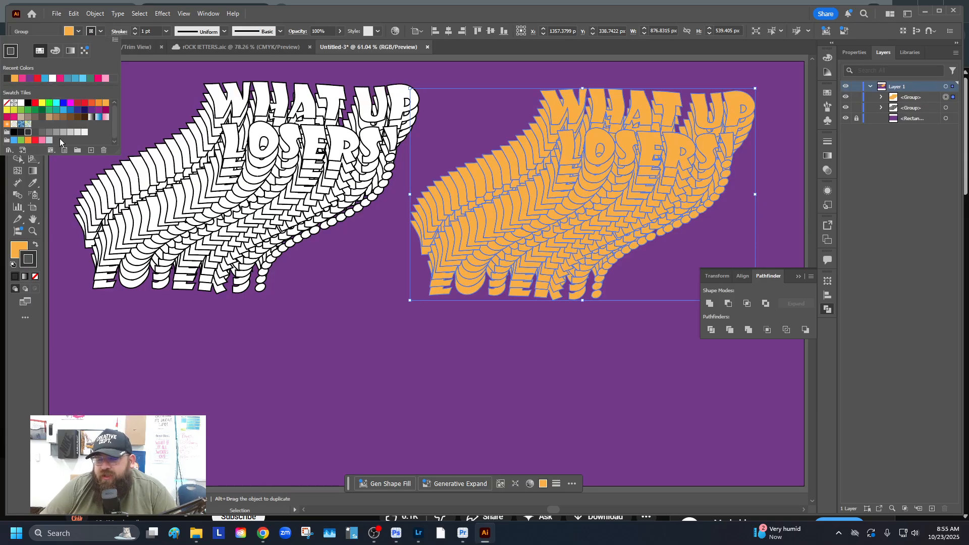
pyautogui.click(84, 133)
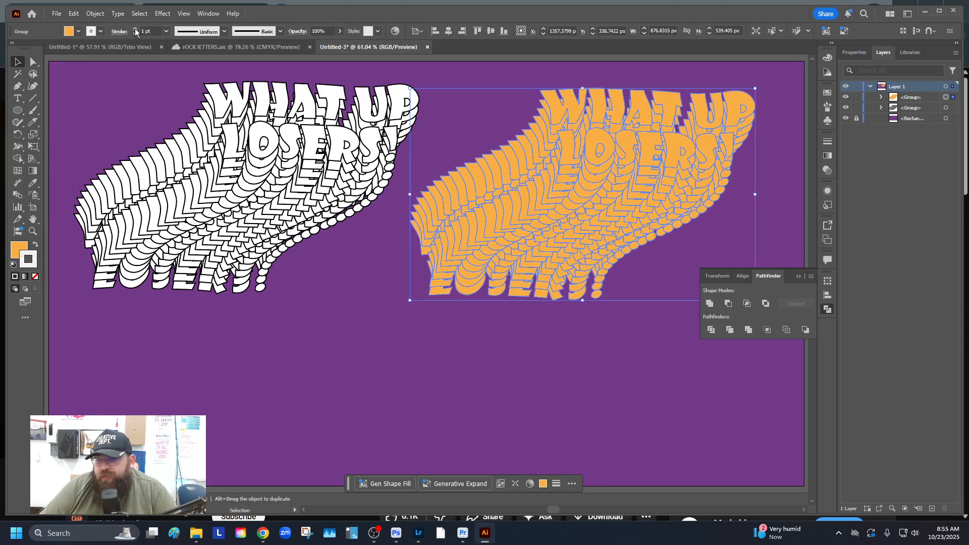
pyautogui.click(476, 337)
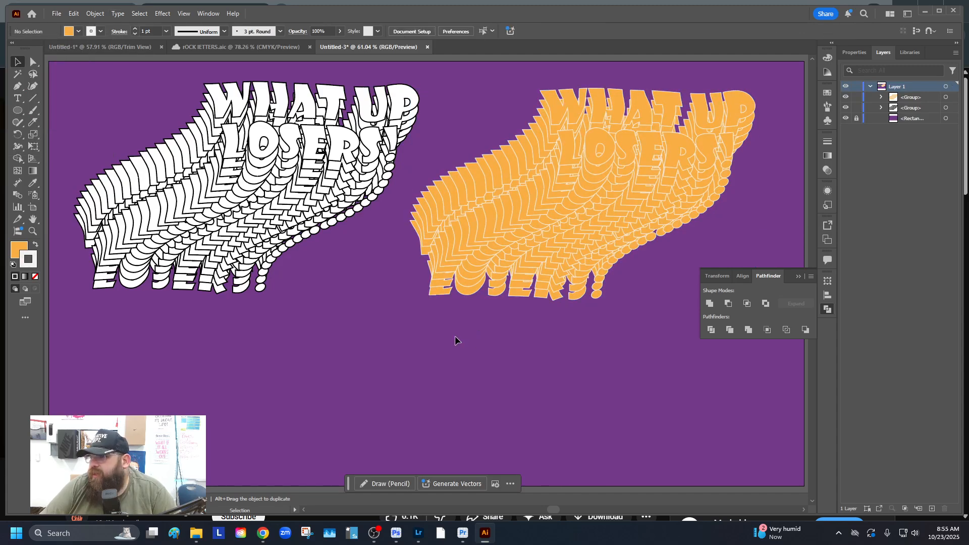
pyautogui.click(635, 149)
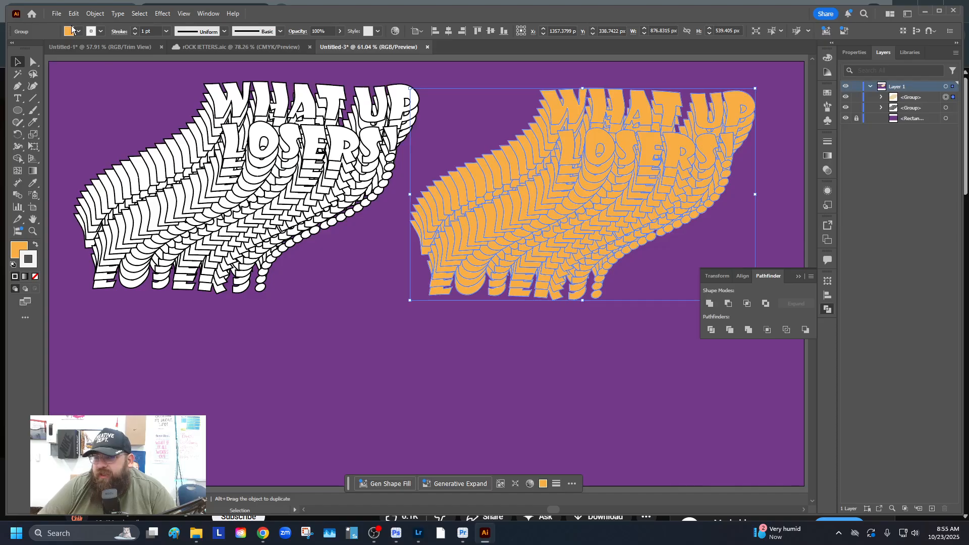
pyautogui.click(92, 30)
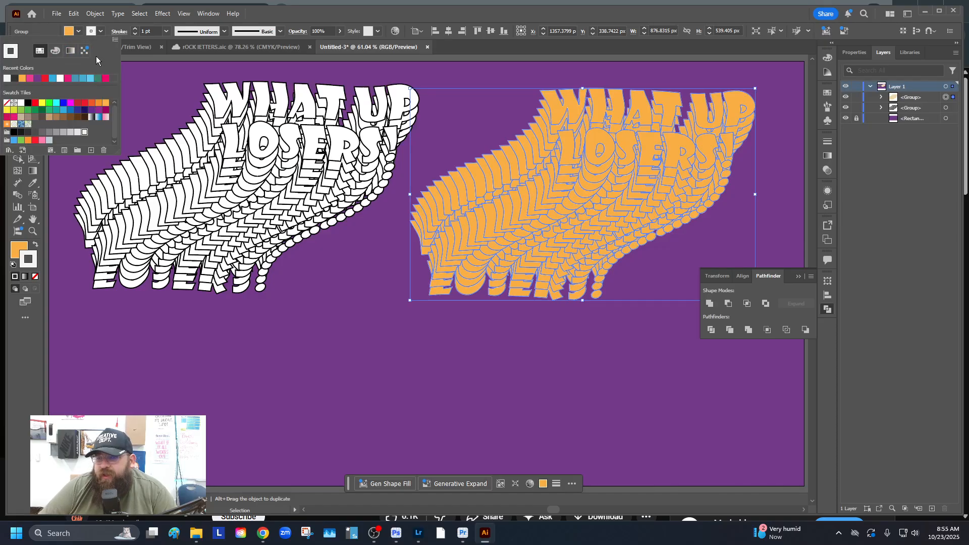
pyautogui.click(67, 79)
pyautogui.click(508, 335)
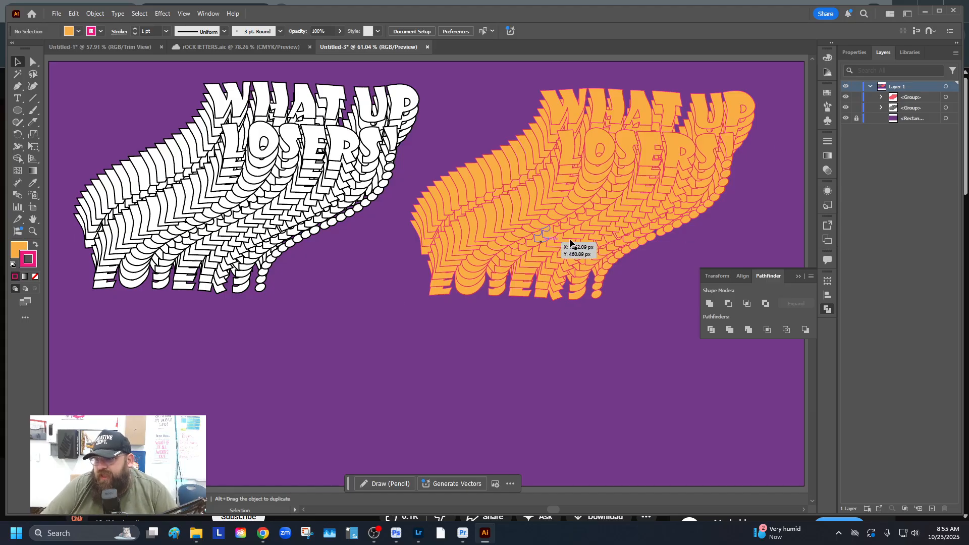
# Shrink both stacks, placing the white one (579 px wide) top-left and the orange one top-right
pyautogui.click(537, 147)
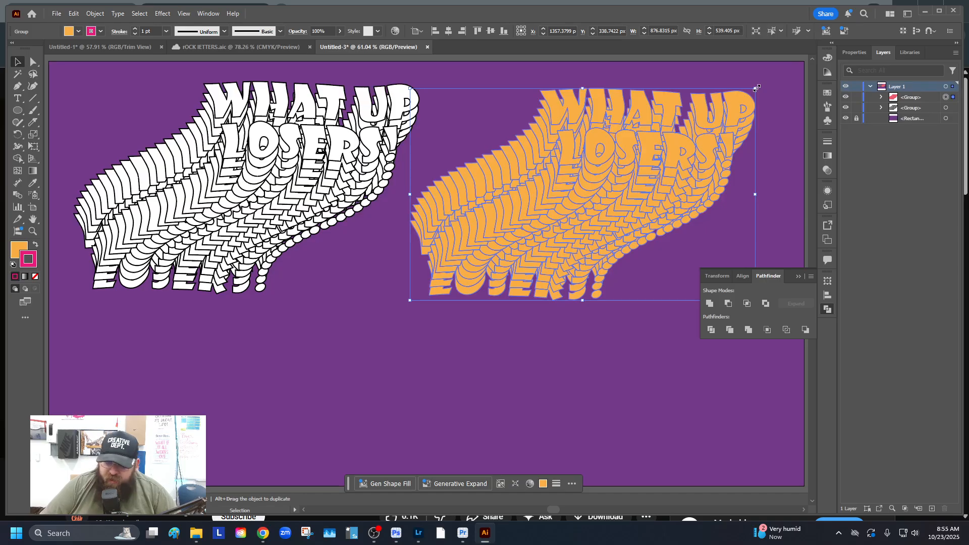
pyautogui.moveTo(756, 88); pyautogui.dragTo(683, 114)
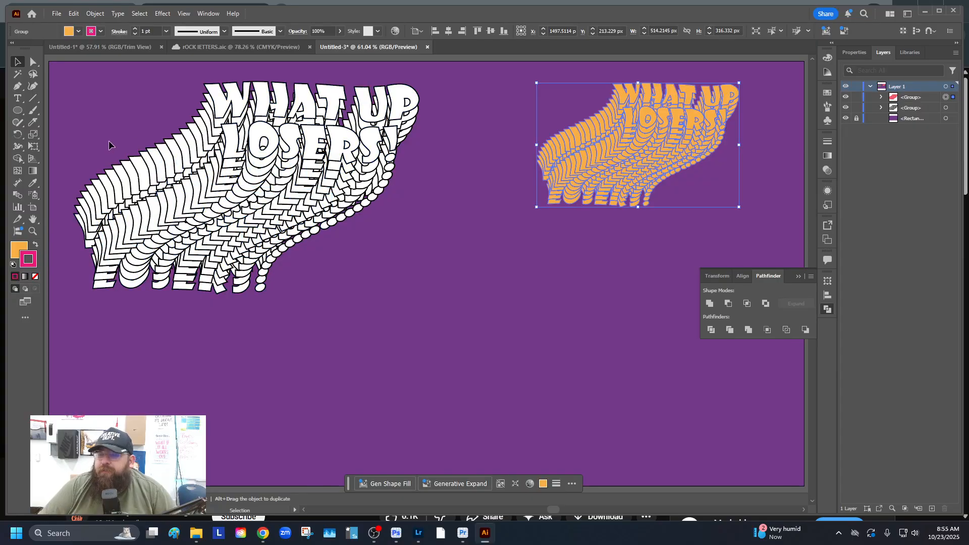
pyautogui.click(235, 174)
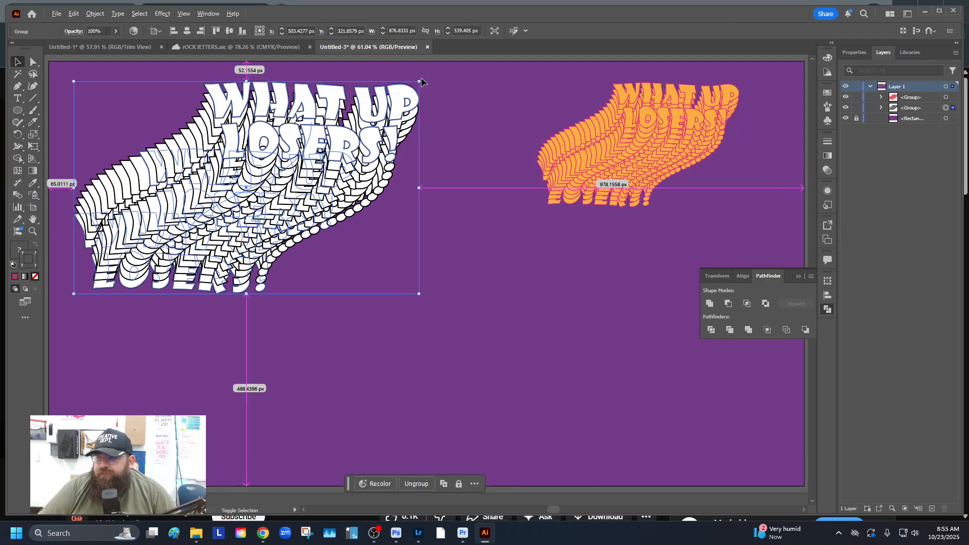
pyautogui.moveTo(421, 82); pyautogui.dragTo(360, 117)
pyautogui.moveTo(306, 169); pyautogui.dragTo(250, 135)
pyautogui.moveTo(623, 145); pyautogui.dragTo(667, 144)
pyautogui.click(495, 264)
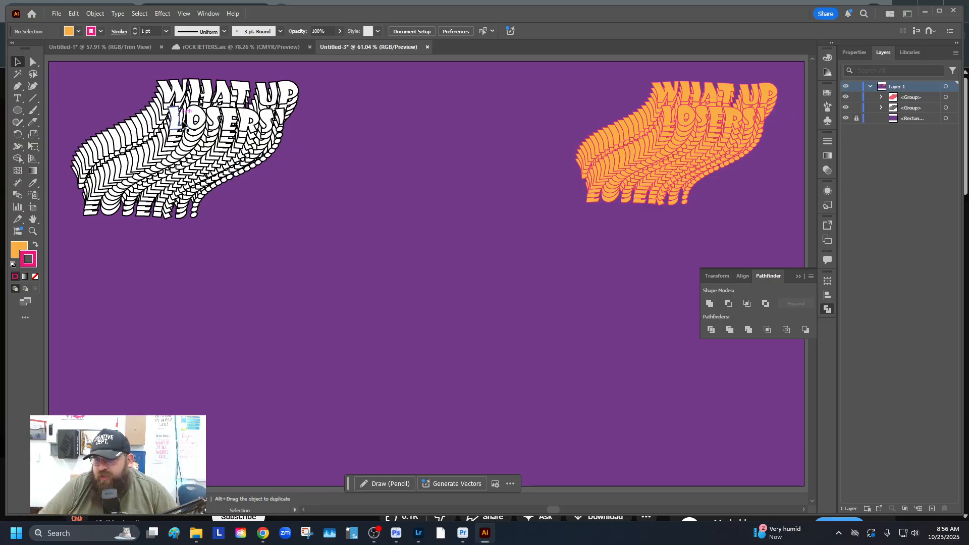
# Alt-drag a copy of the white lettering to the lower centre and enlarge it to 988 px wide
pyautogui.click(168, 100)
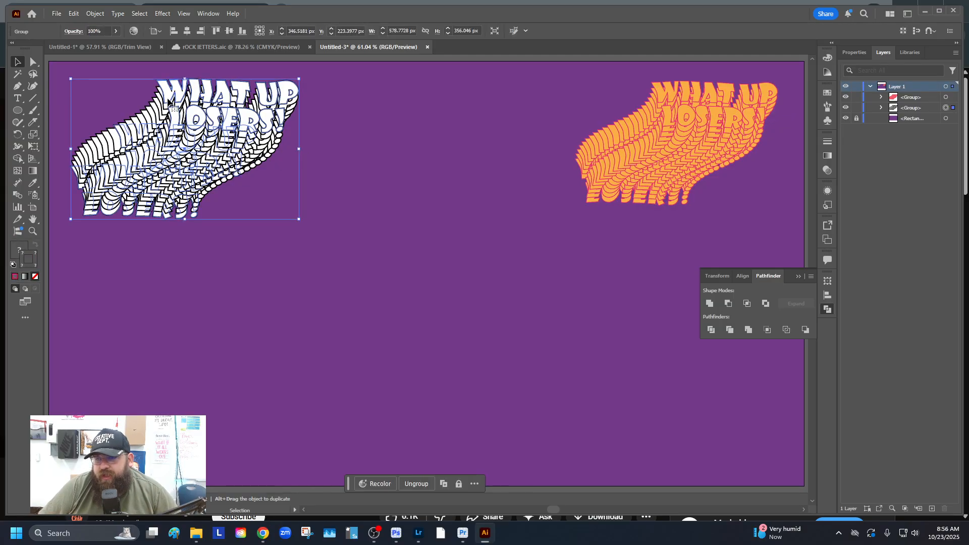
pyautogui.moveTo(168, 100); pyautogui.dragTo(390, 298)
pyautogui.moveTo(523, 275); pyautogui.dragTo(626, 225)
pyautogui.moveTo(508, 287); pyautogui.dragTo(508, 281)
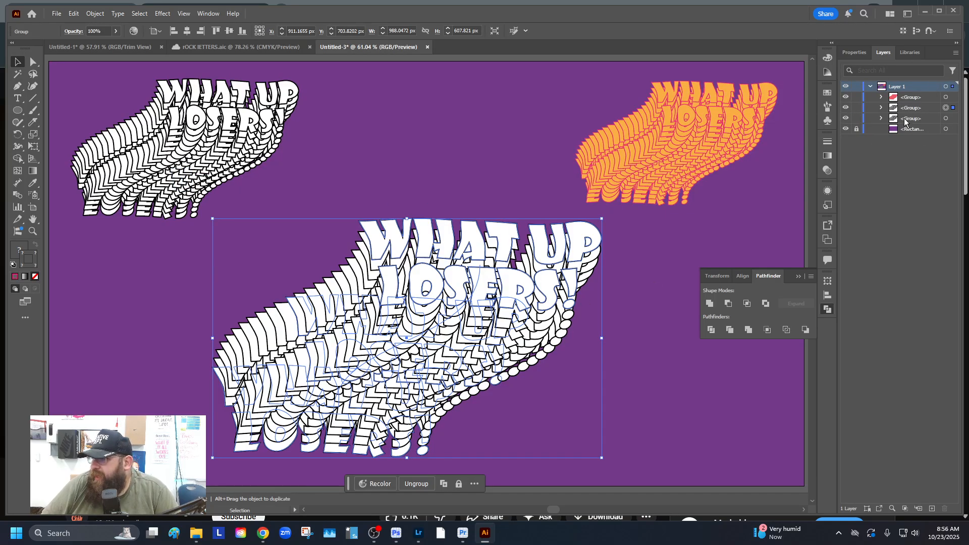
# Select each of the three lettering stacks in turn, ending on the large centre copy
pyautogui.click(629, 268)
pyautogui.click(635, 247)
pyautogui.click(547, 257)
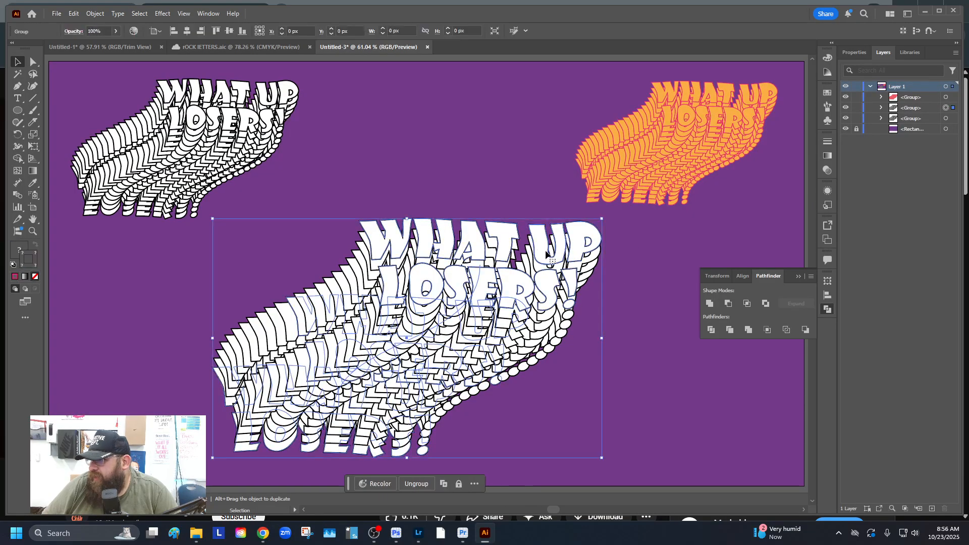
pyautogui.click(628, 268)
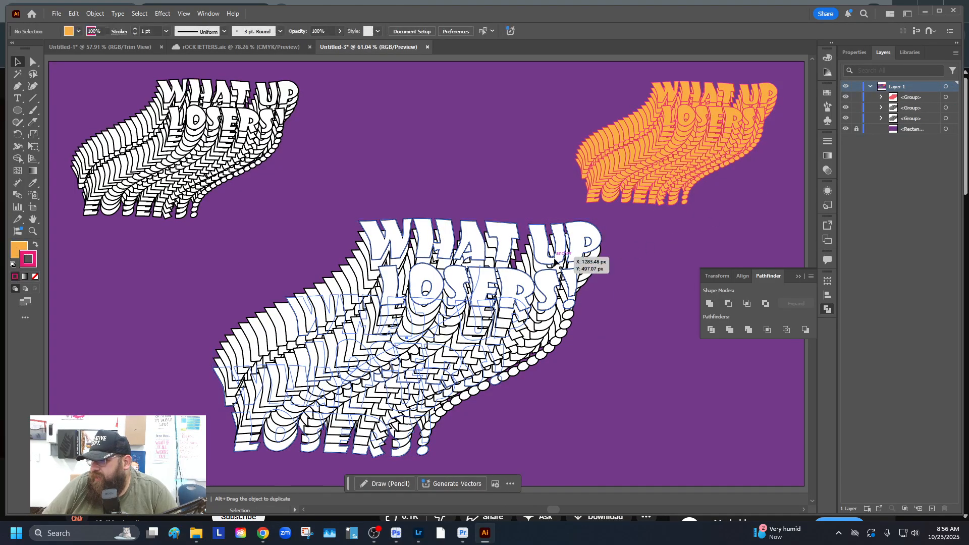
pyautogui.click(649, 170)
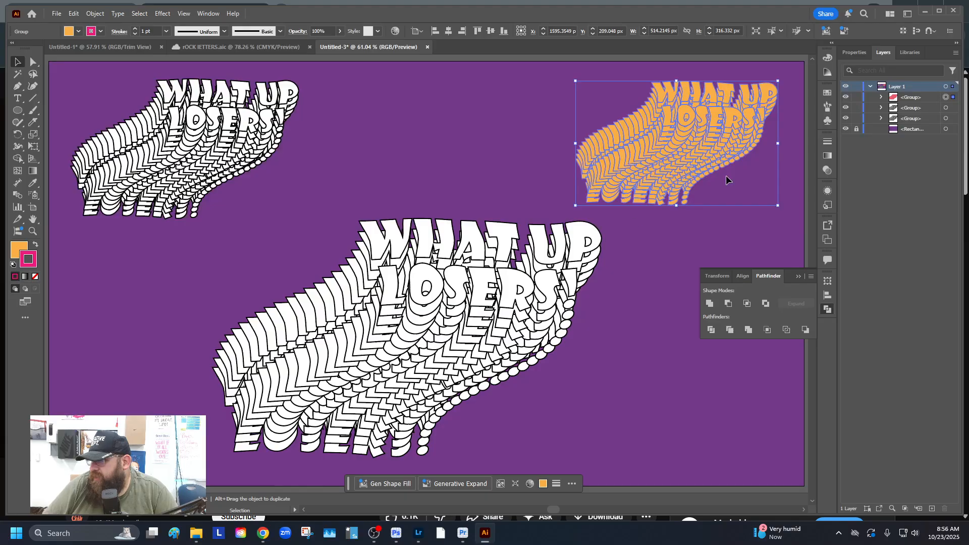
pyautogui.click(259, 151)
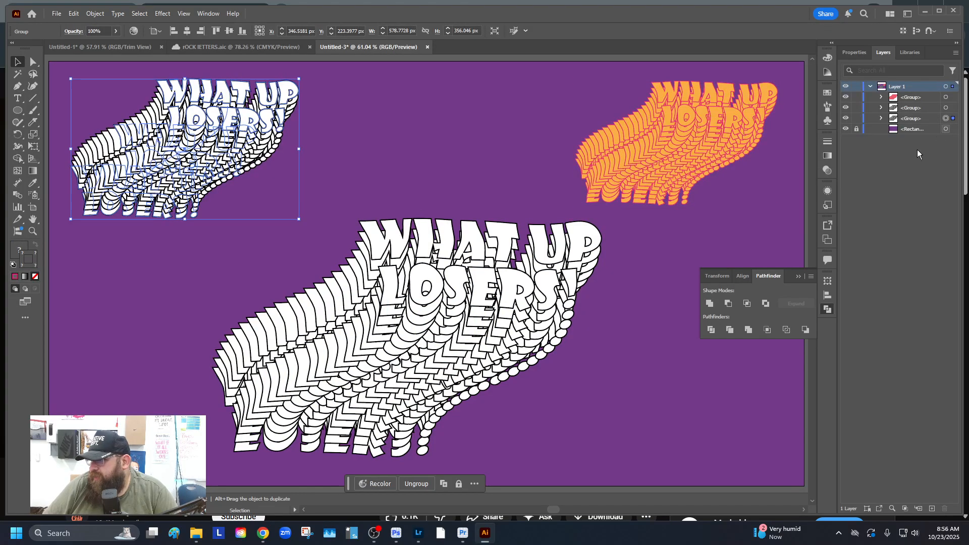
pyautogui.click(534, 275)
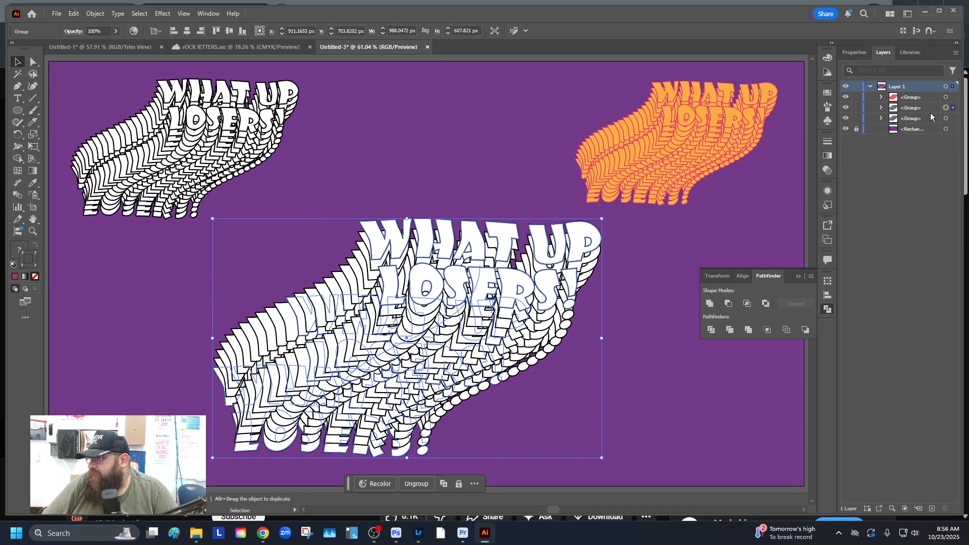
# In the Layers panel, expand the centre group and Blend and target the front text object
pyautogui.click(881, 108)
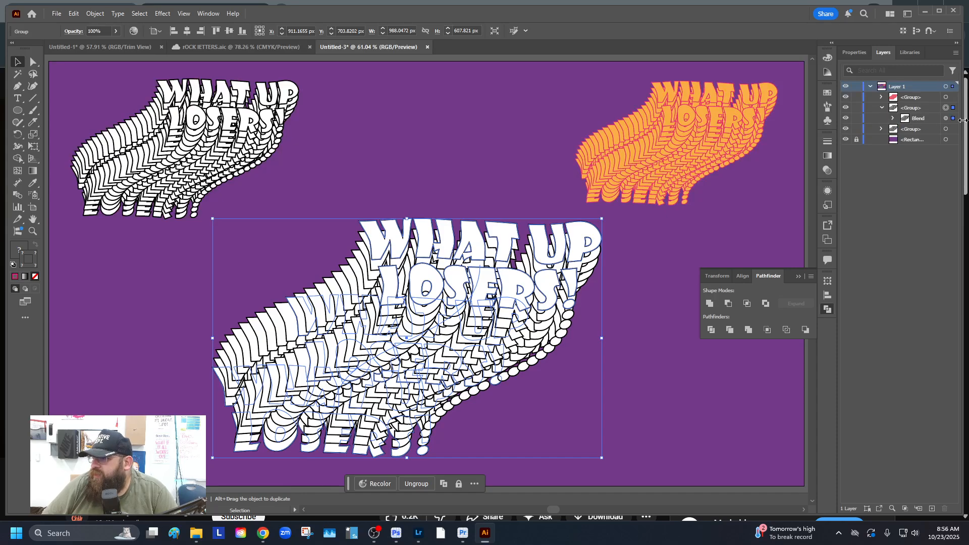
pyautogui.click(892, 119)
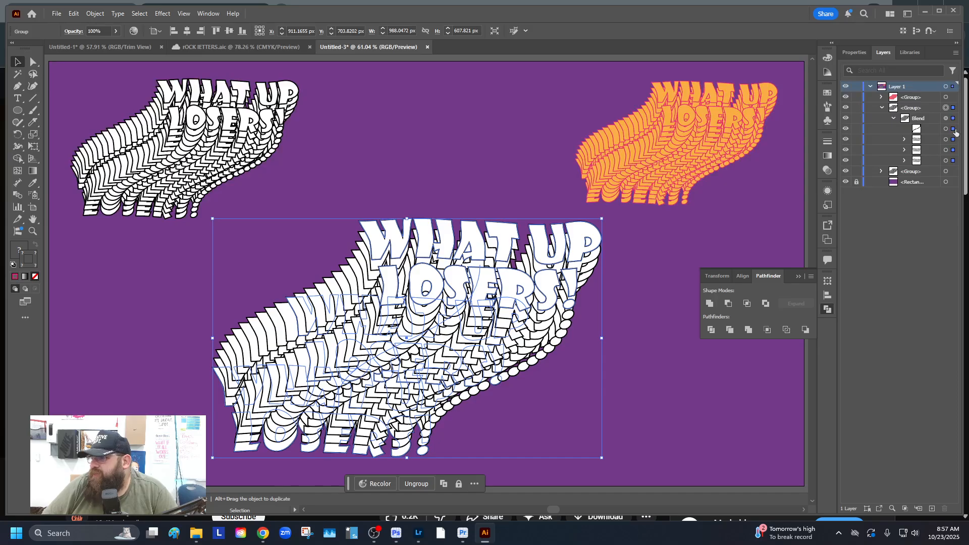
pyautogui.click(846, 129)
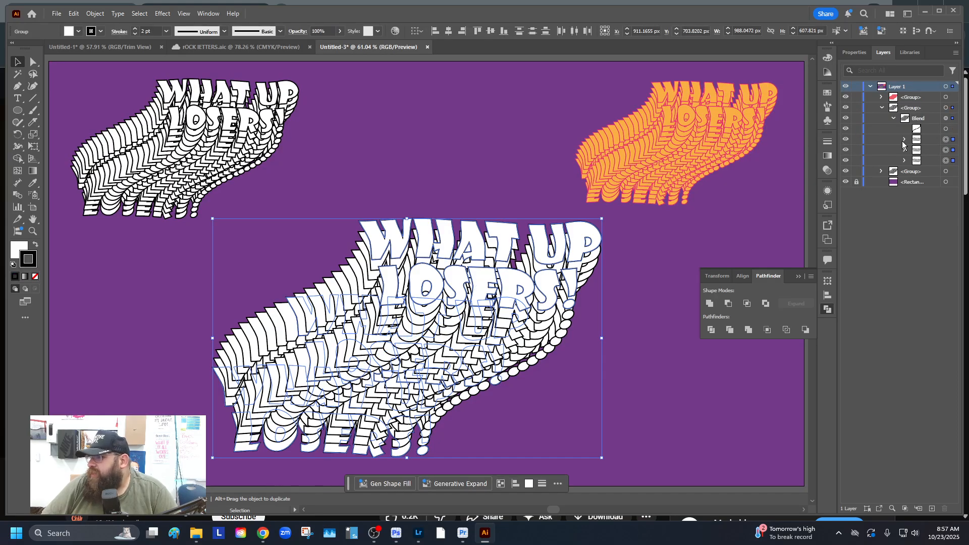
pyautogui.click(952, 143)
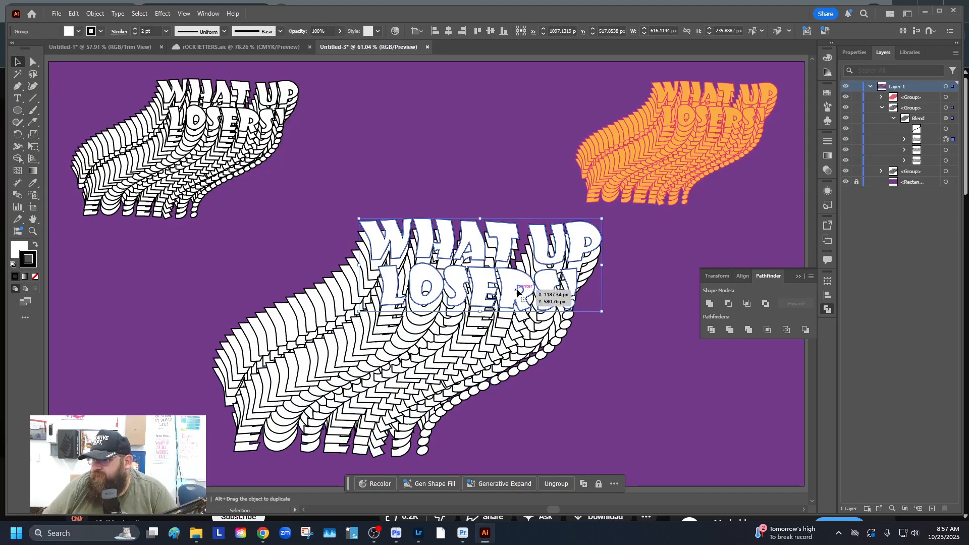
# Set the front text's fill to light blue and its stroke to None
pyautogui.click(69, 31)
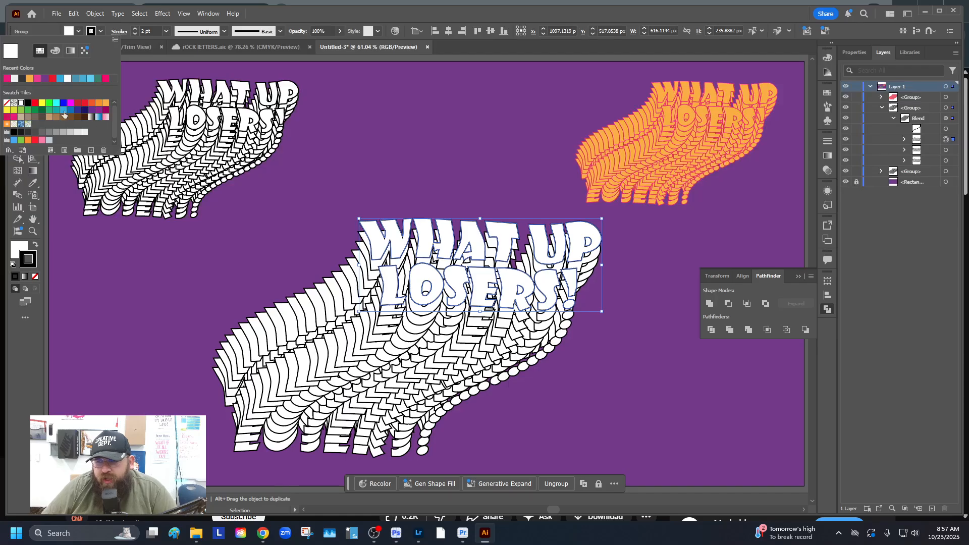
pyautogui.click(89, 79)
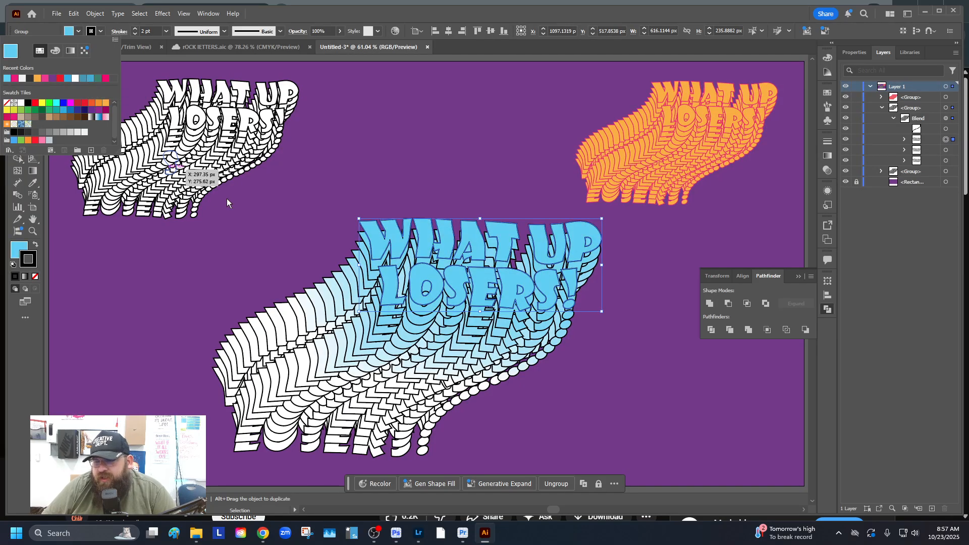
pyautogui.click(91, 30)
pyautogui.click(91, 30)
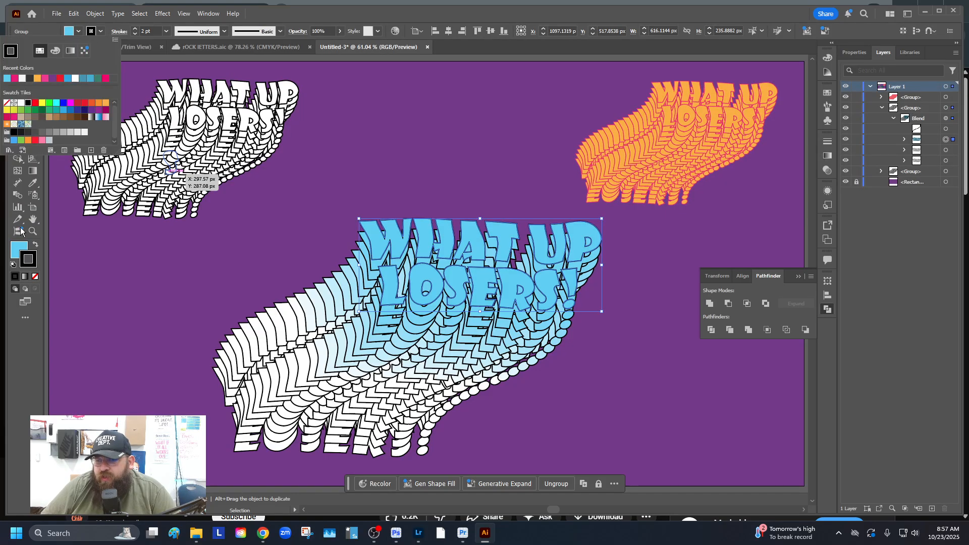
pyautogui.click(36, 277)
pyautogui.click(36, 277)
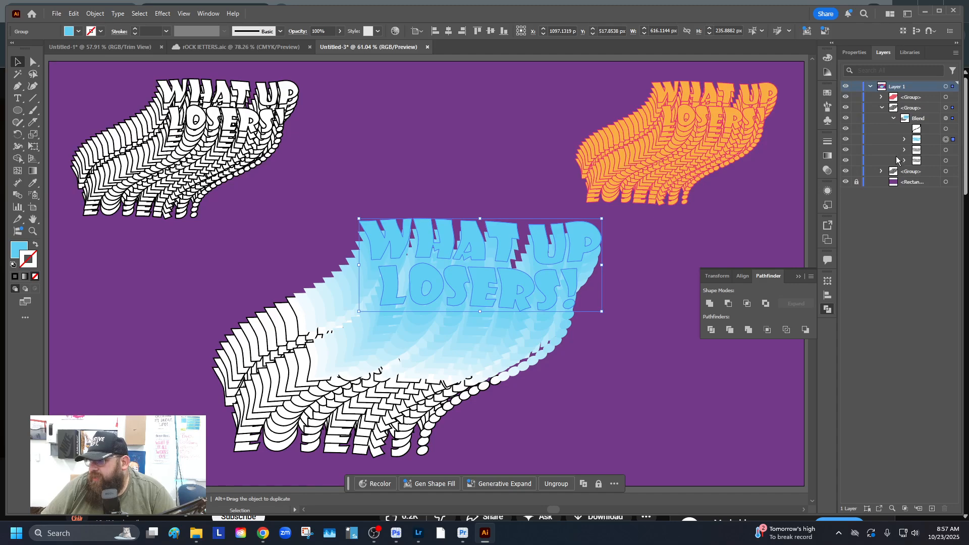
# Fill the blend's back lettering with hot pink after trying orange and red
pyautogui.click(637, 328)
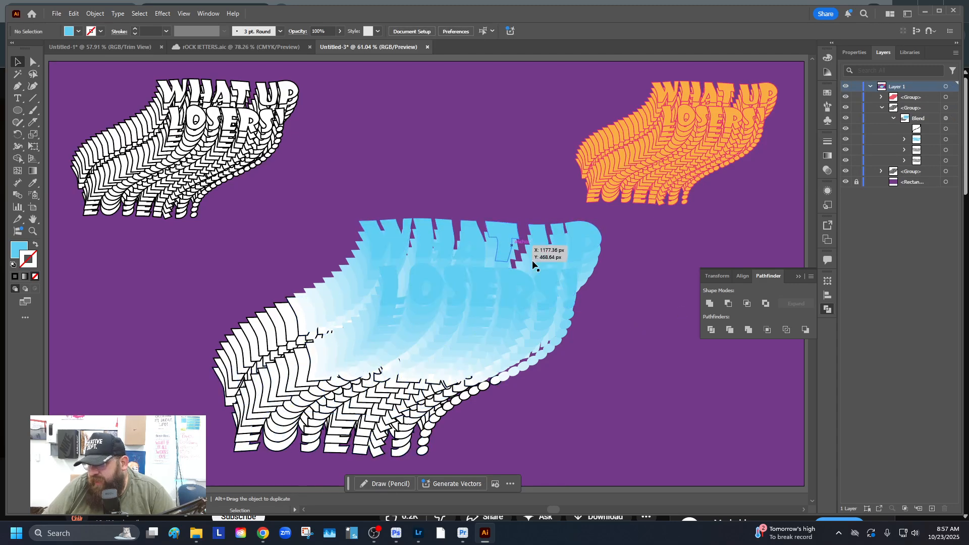
pyautogui.click(953, 150)
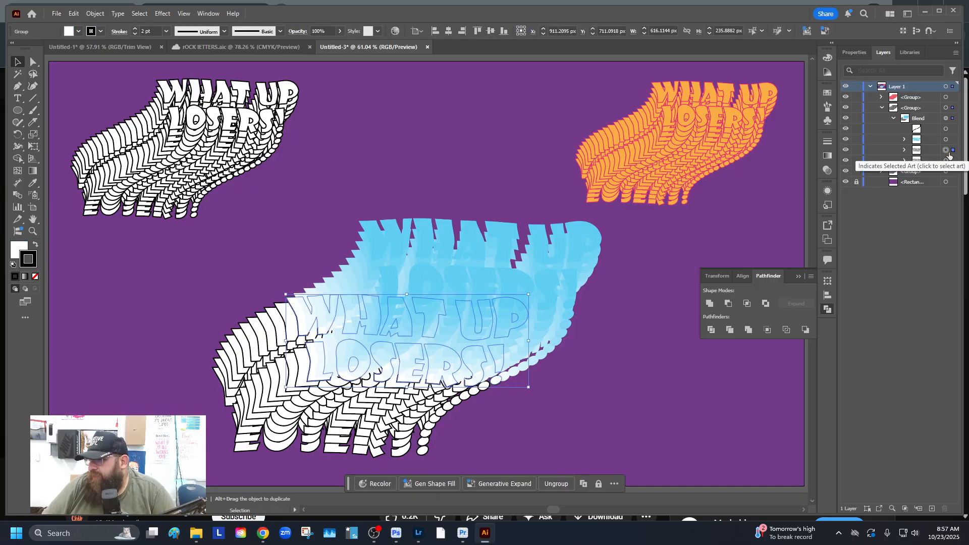
pyautogui.click(68, 32)
pyautogui.click(106, 103)
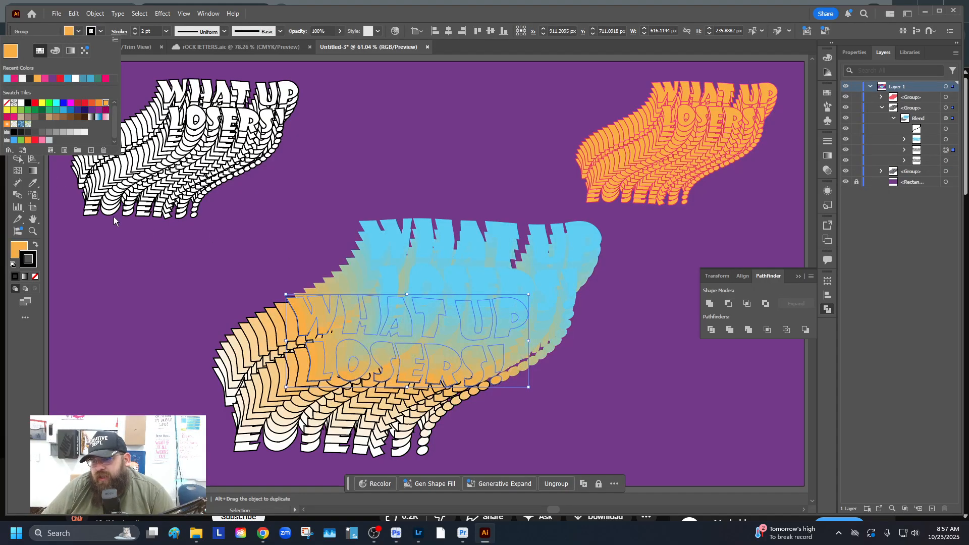
pyautogui.click(59, 77)
pyautogui.click(53, 78)
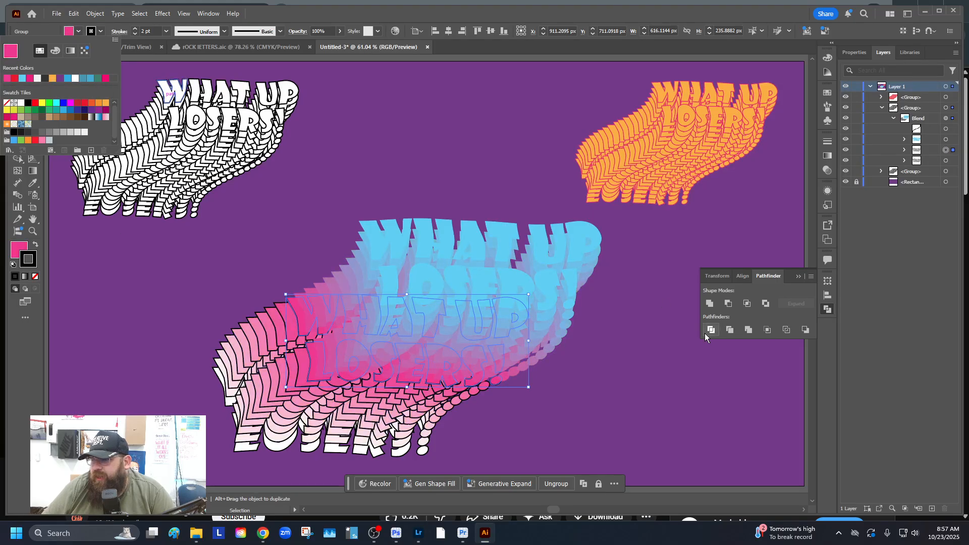
pyautogui.press('Escape')
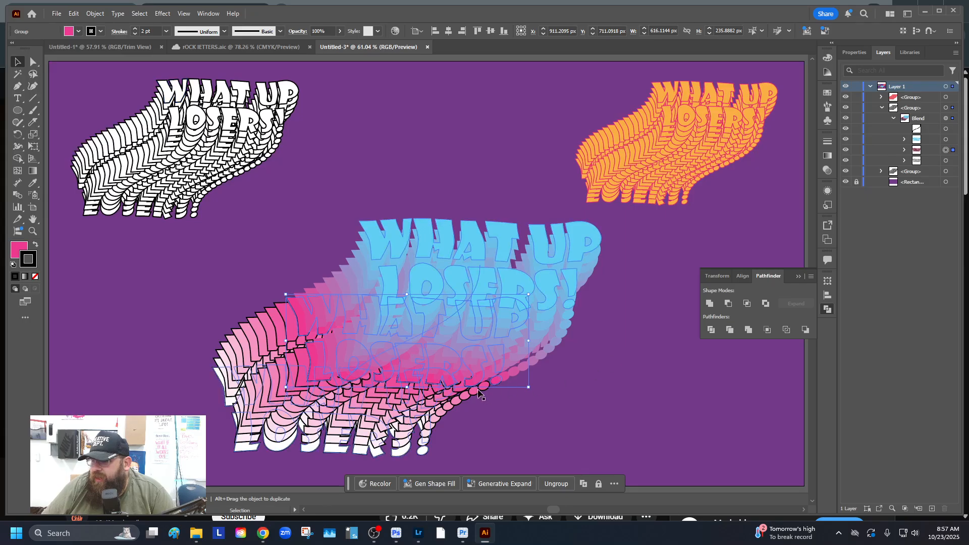
# Set the pink lettering's stroke to None, removing its black outline
pyautogui.click(92, 32)
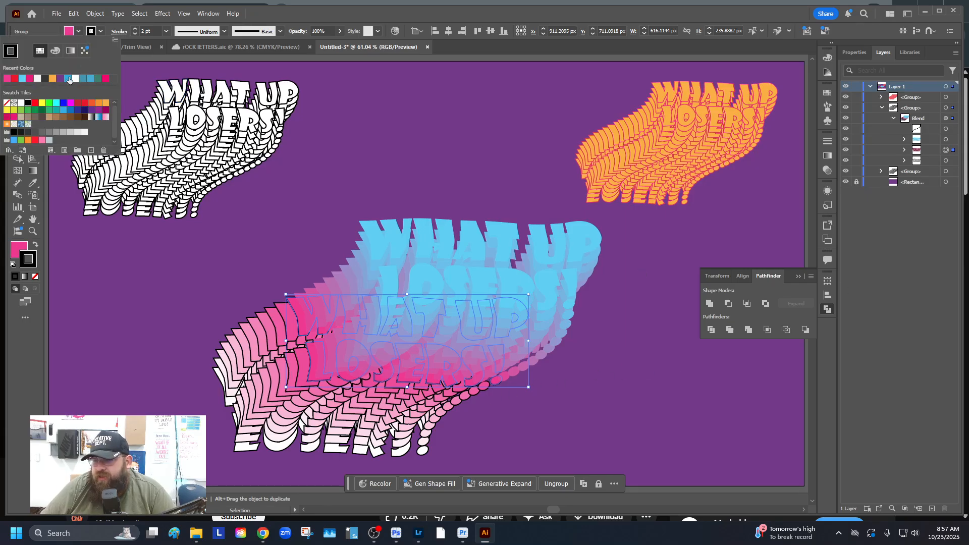
pyautogui.click(7, 103)
pyautogui.press('Escape')
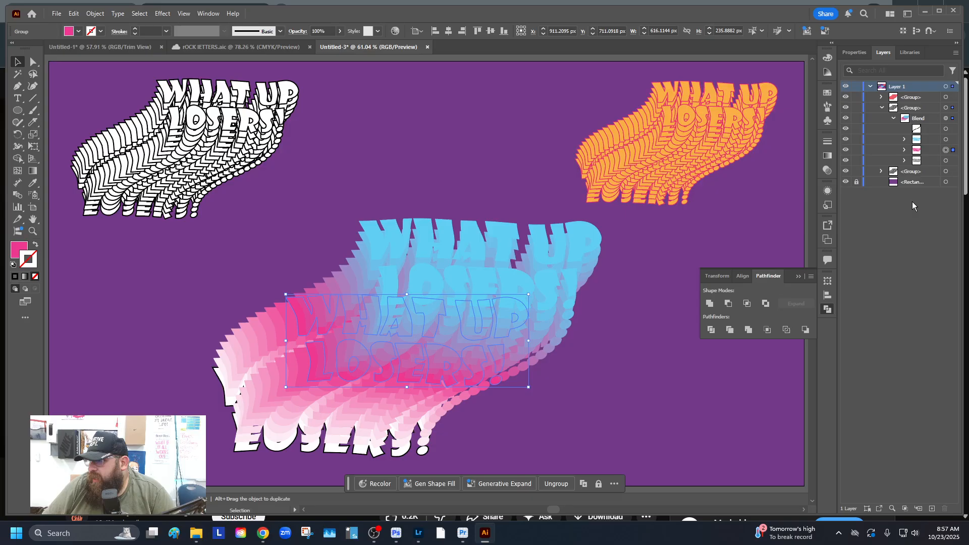
pyautogui.click(945, 161)
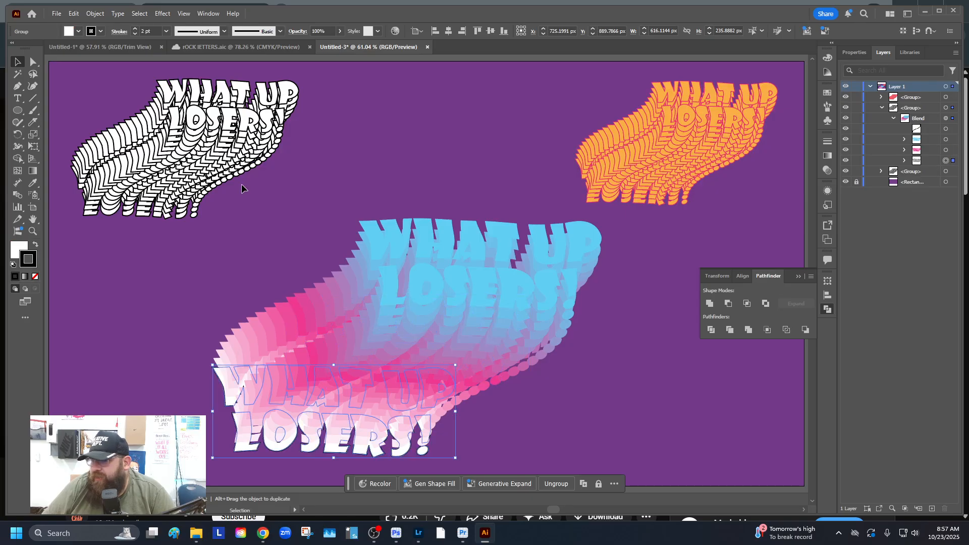
# Fill the white end lettering with the background purple from Recent Colors
pyautogui.click(67, 32)
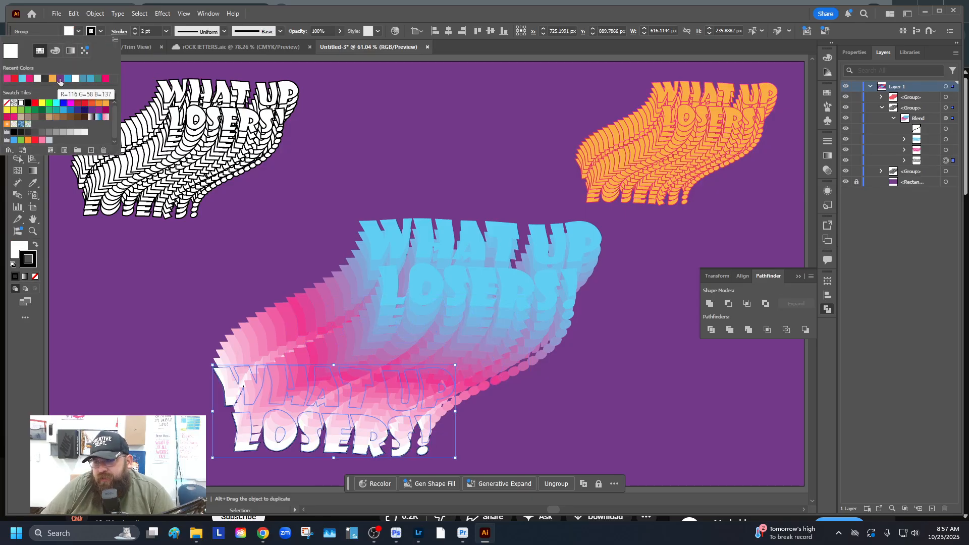
pyautogui.click(59, 77)
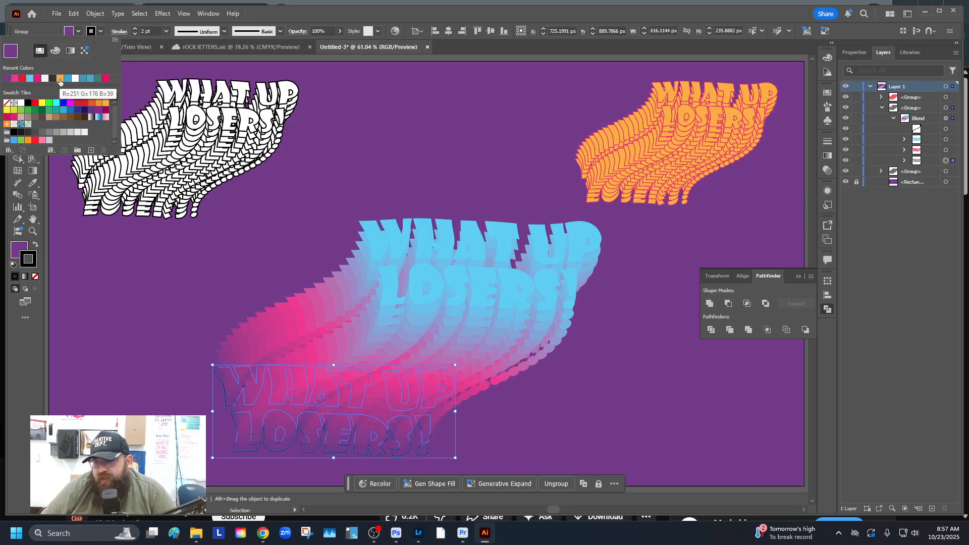
pyautogui.click(98, 111)
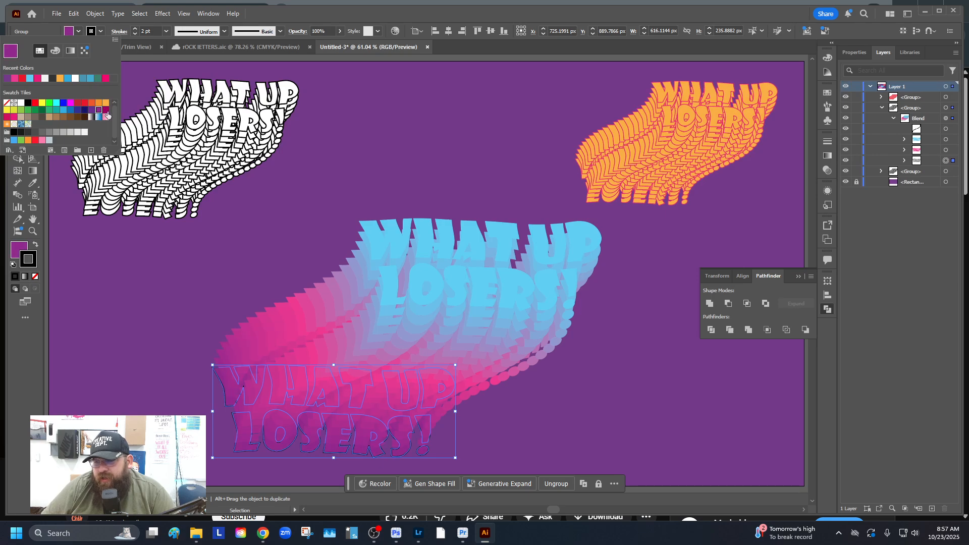
pyautogui.click(106, 110)
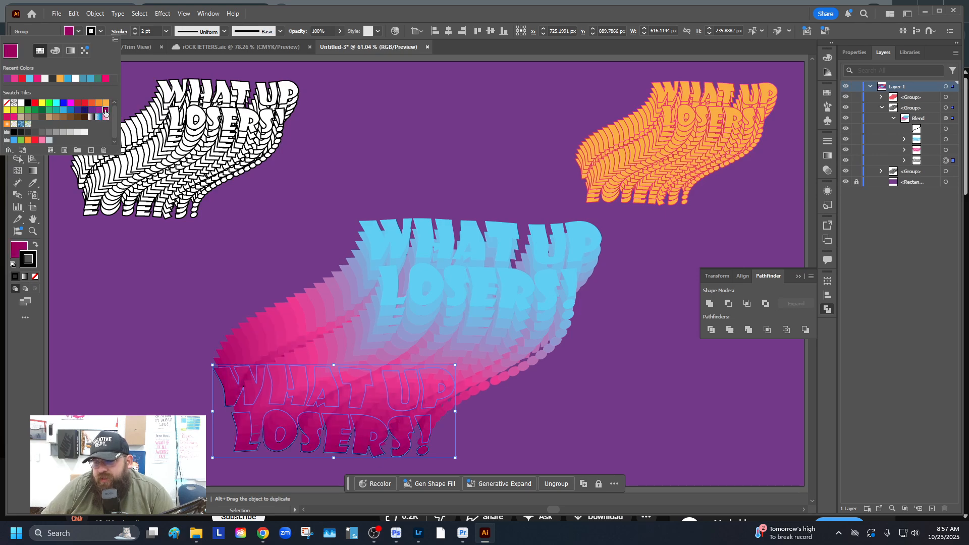
pyautogui.click(98, 110)
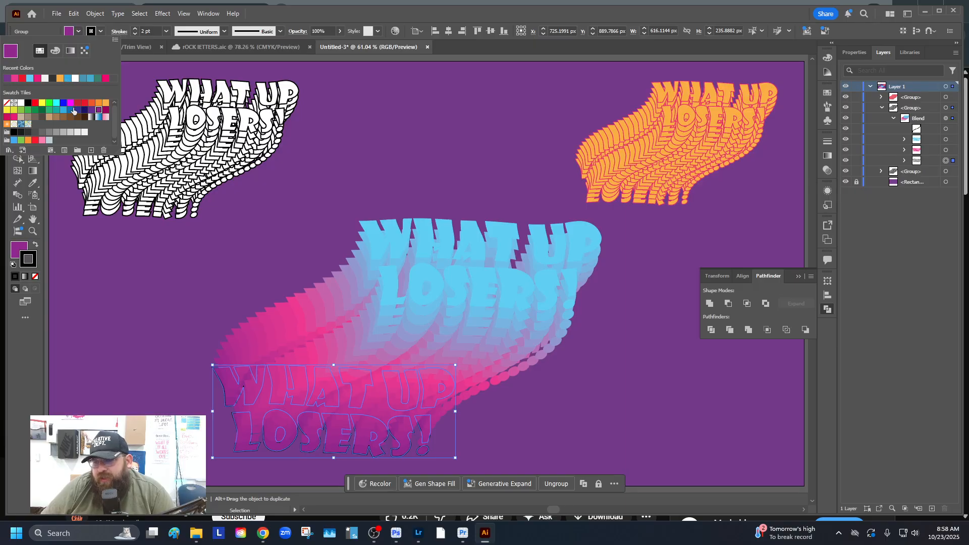
pyautogui.click(5, 80)
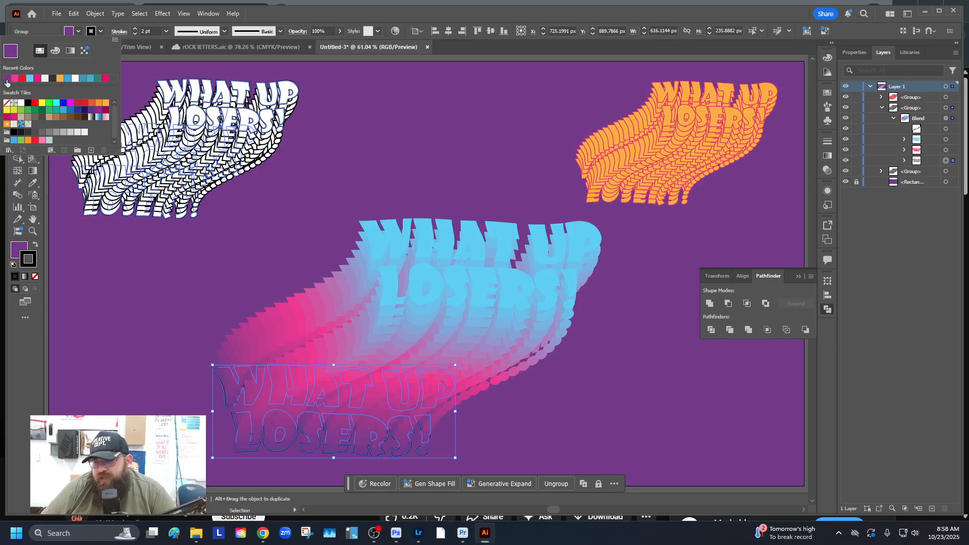
pyautogui.click(277, 238)
# Target the bottom lettering in the Layers panel and set its stroke to None
pyautogui.click(215, 382)
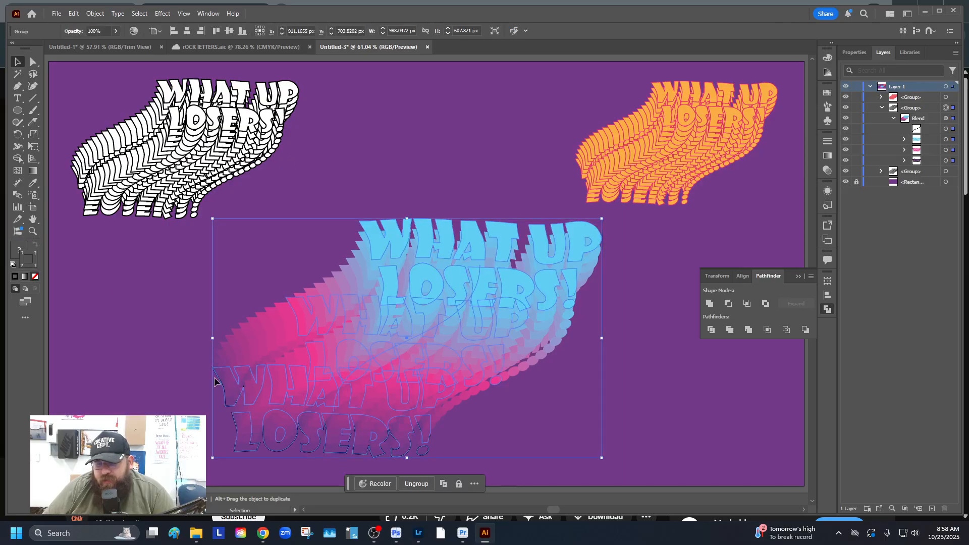
pyautogui.click(953, 161)
pyautogui.click(94, 34)
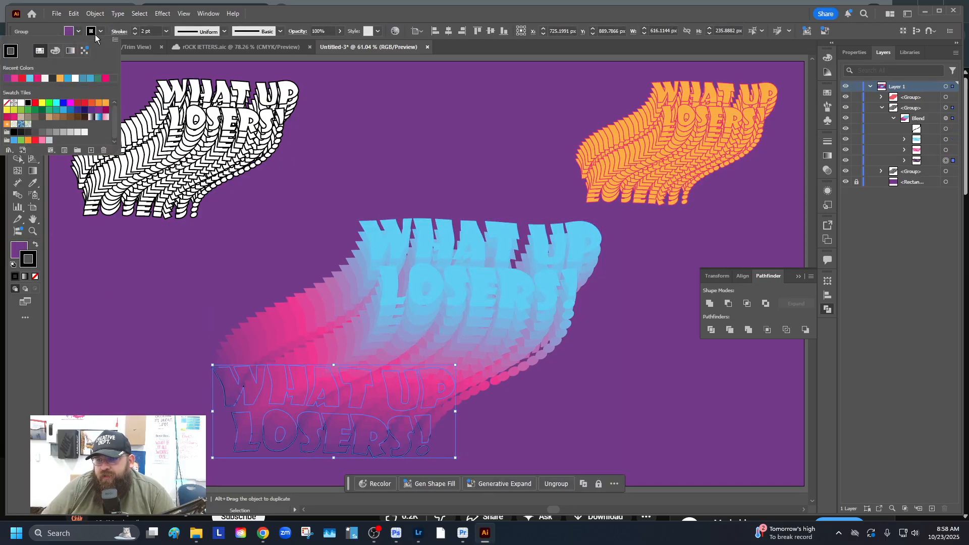
pyautogui.click(6, 104)
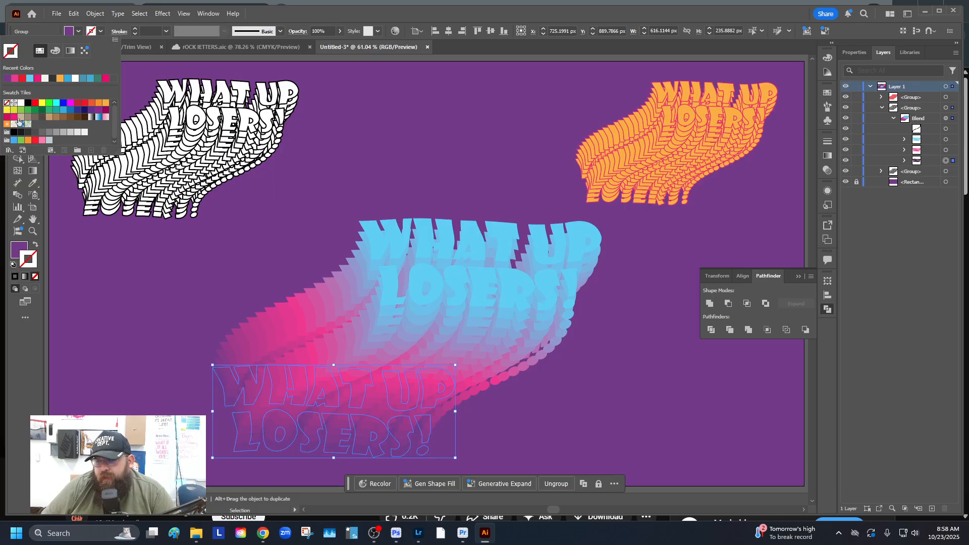
pyautogui.click(168, 333)
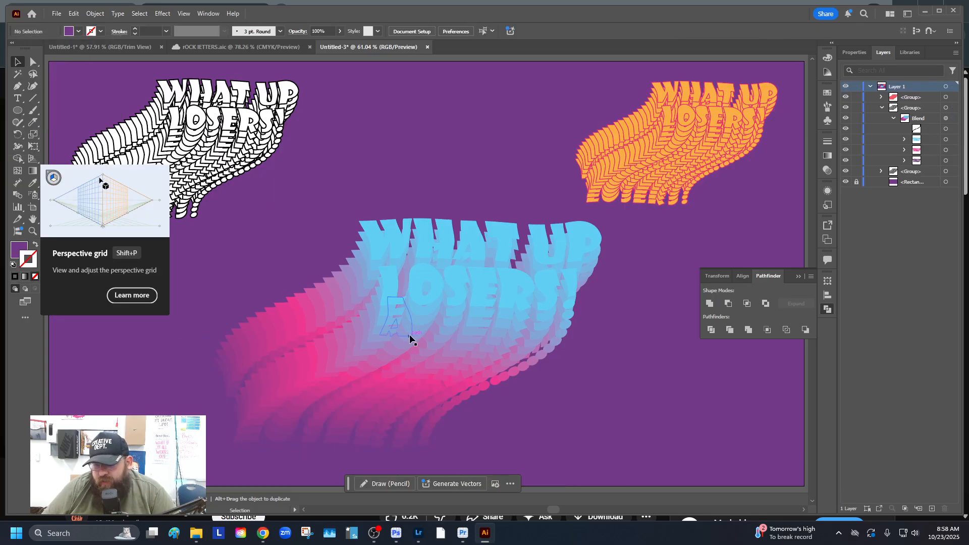
# Shift the blend slightly up-right, then raise the W and reposition the H of WHAT
pyautogui.moveTo(405, 346)
pyautogui.mouseDown()
pyautogui.moveTo(428, 322)
pyautogui.moveTo(420, 333)
pyautogui.mouseUp()
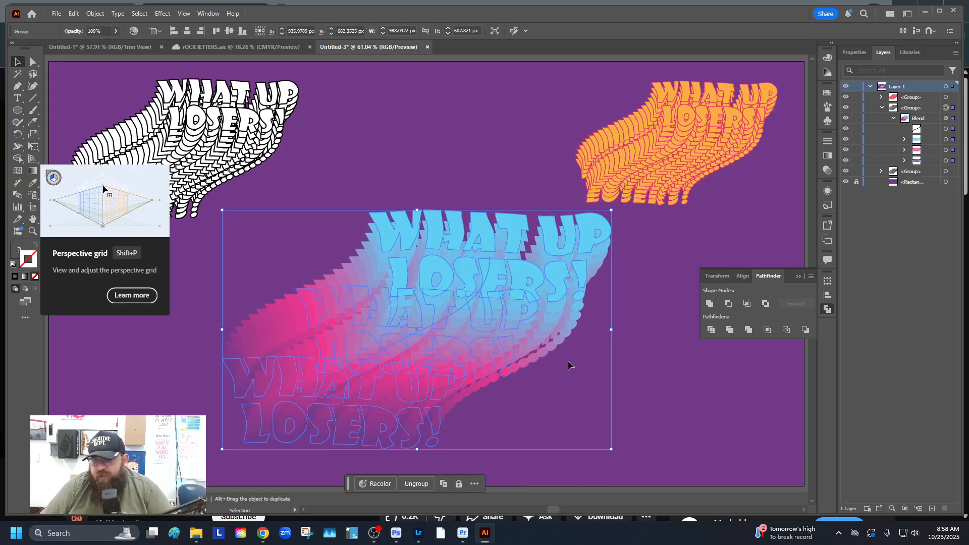
pyautogui.click(636, 386)
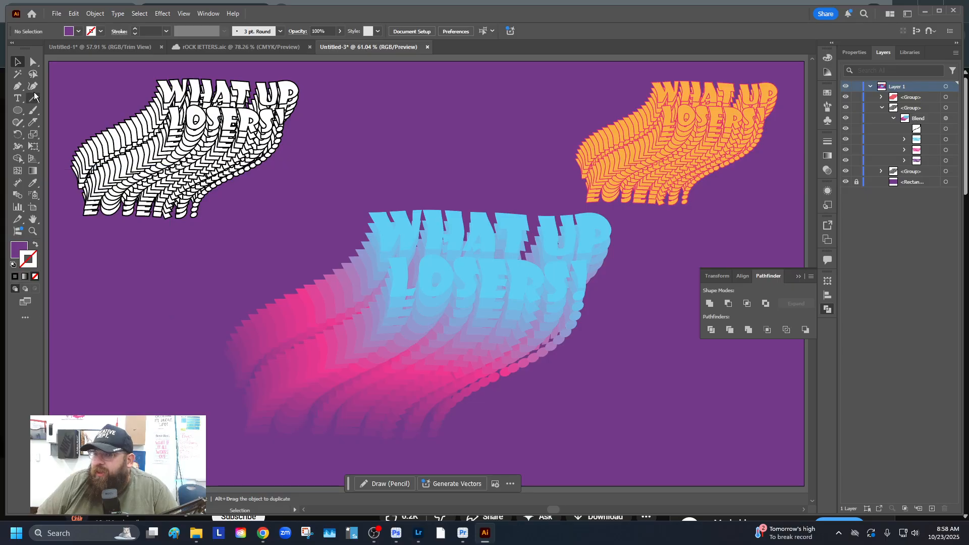
pyautogui.click(33, 62)
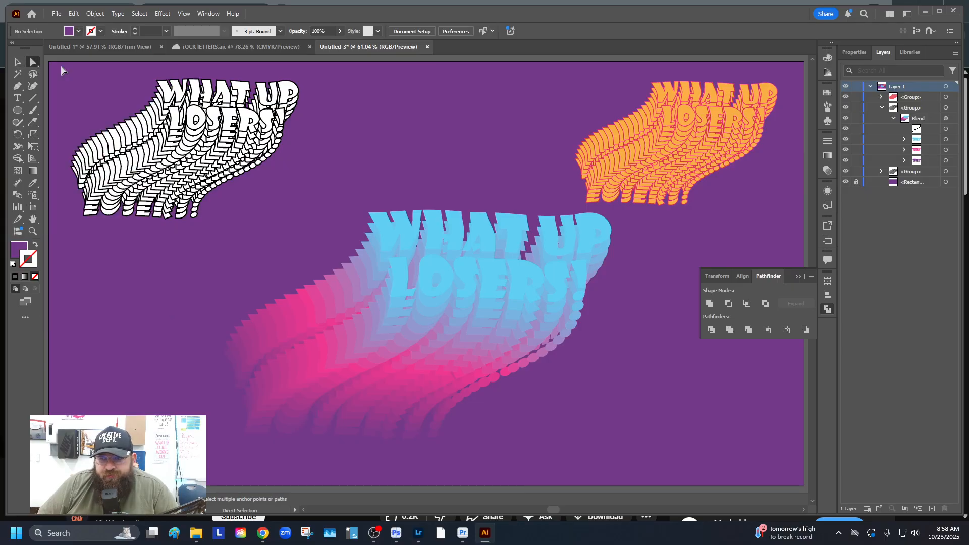
pyautogui.click(412, 243)
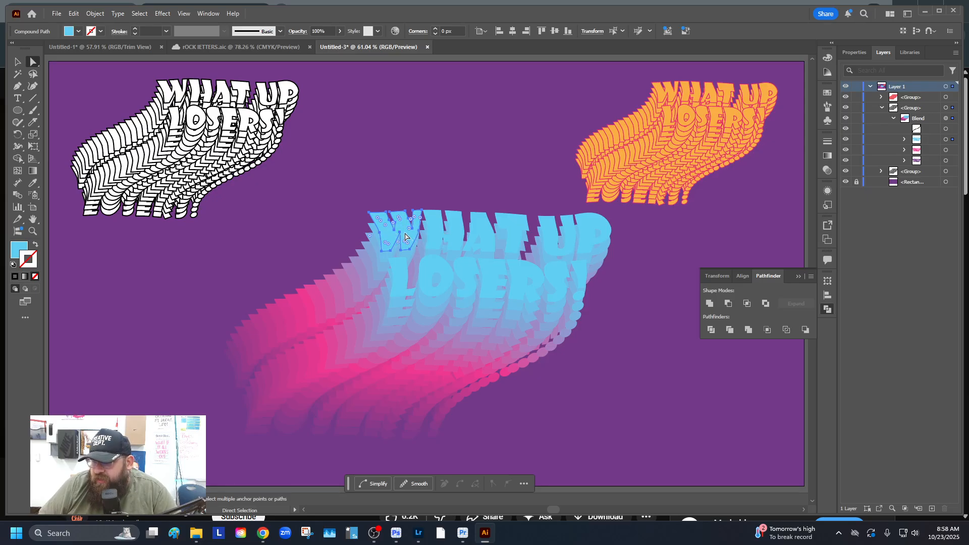
pyautogui.click(387, 178)
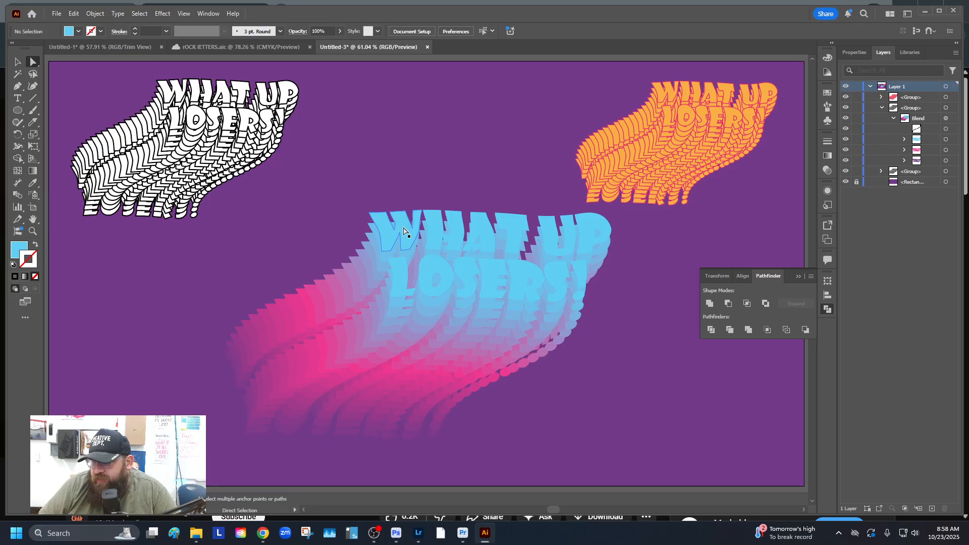
pyautogui.click(404, 229)
pyautogui.moveTo(403, 227); pyautogui.dragTo(399, 204)
pyautogui.click(450, 228)
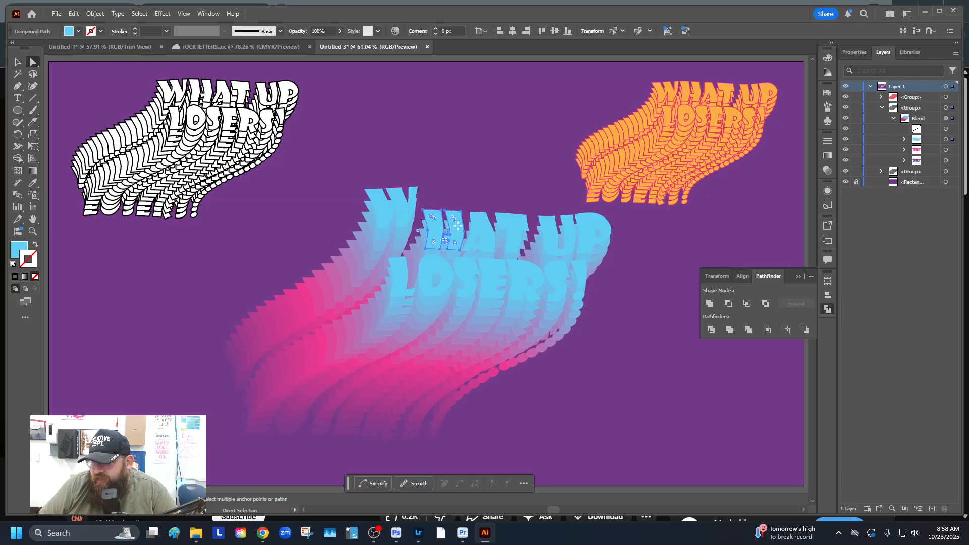
pyautogui.moveTo(456, 224); pyautogui.dragTo(576, 226)
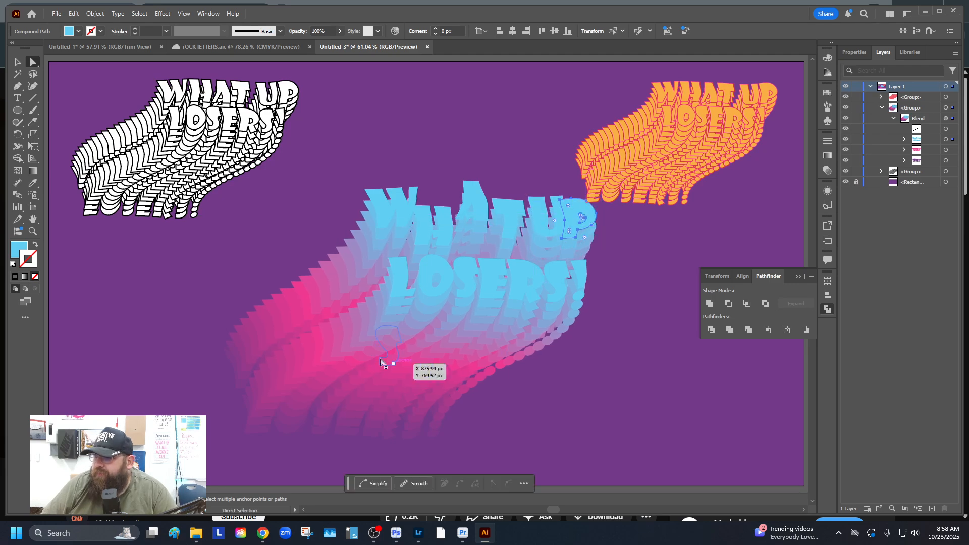
# Tilt the L of LOSERS 8° counter-clockwise and shift it left
pyautogui.click(400, 273)
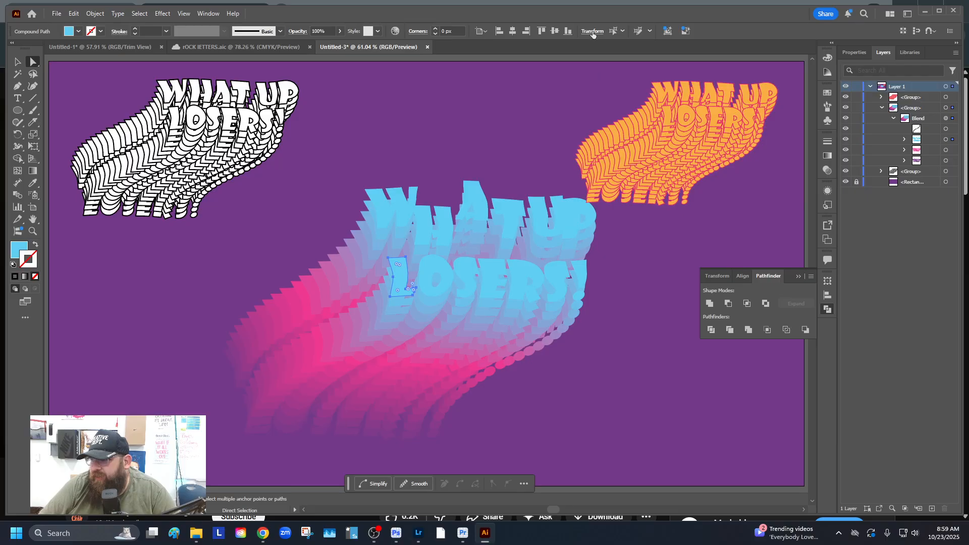
pyautogui.click(591, 31)
pyautogui.click(523, 74)
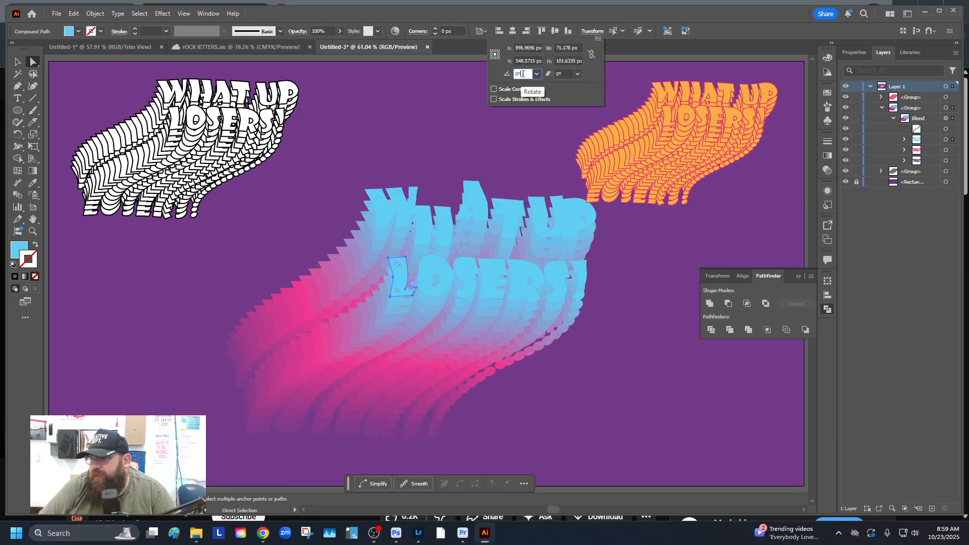
pyautogui.press('Up')
pyautogui.press('Up')
pyautogui.press('Up')
pyautogui.press('Up')
pyautogui.press('Up')
pyautogui.press('Up')
pyautogui.press('Up')
pyautogui.press('Up')
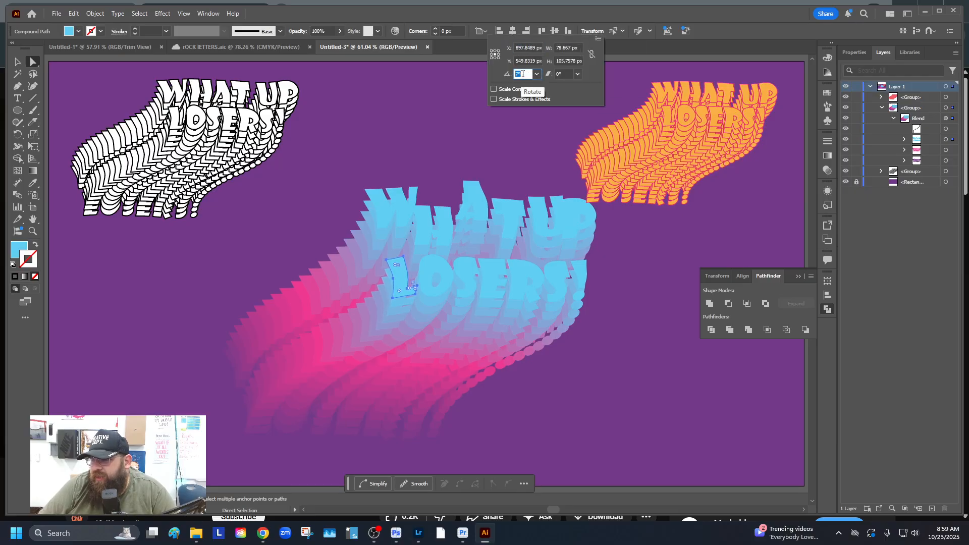
pyautogui.click(391, 277)
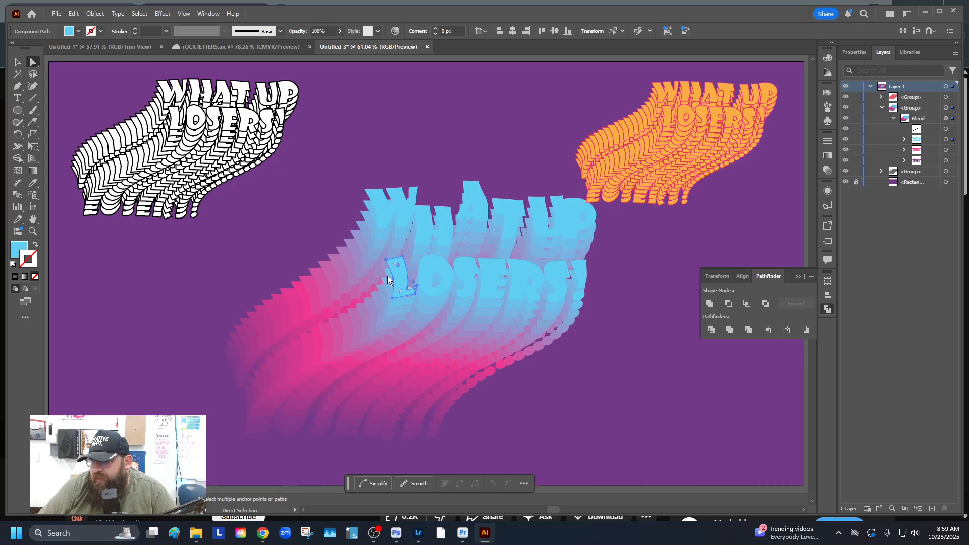
pyautogui.moveTo(399, 278); pyautogui.dragTo(441, 289)
# Stagger the O, E, S and R of LOSERS and shift the P of UP right
pyautogui.click(429, 268)
pyautogui.moveTo(488, 268); pyautogui.dragTo(477, 297)
pyautogui.moveTo(520, 273); pyautogui.dragTo(583, 290)
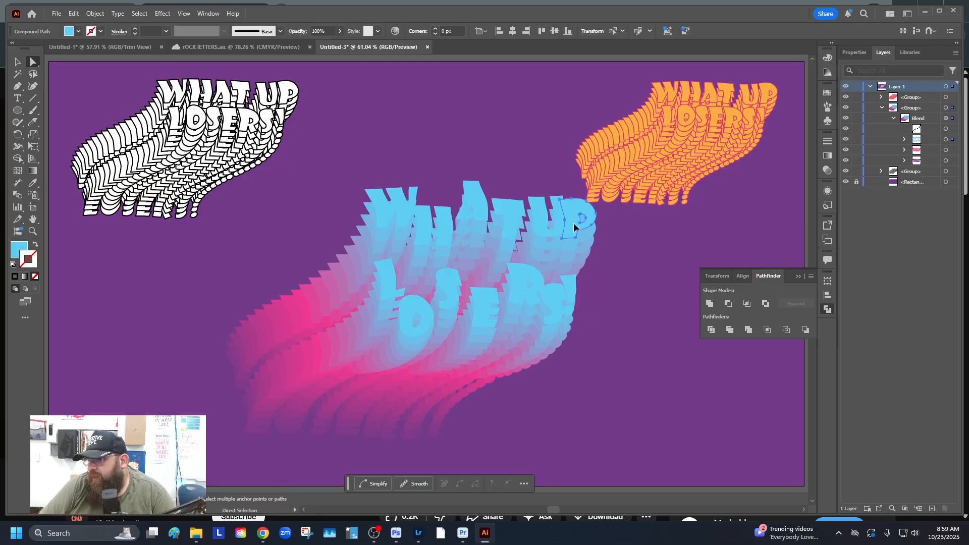
pyautogui.moveTo(574, 223); pyautogui.dragTo(580, 238)
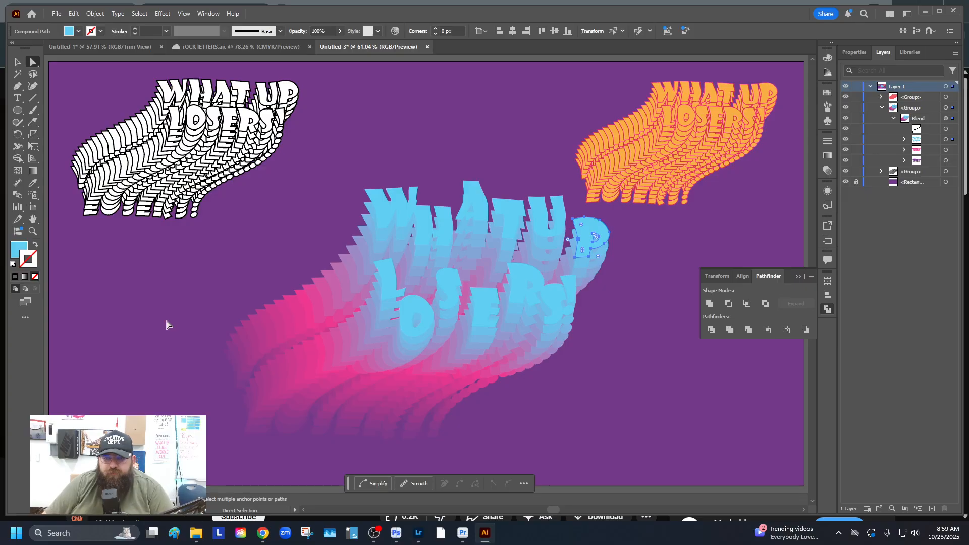
pyautogui.click(168, 325)
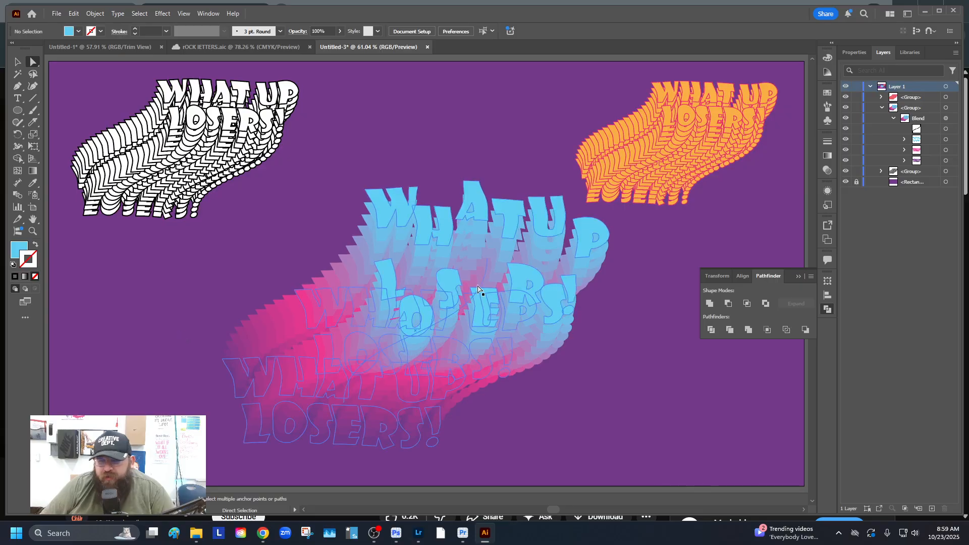
# Give the blue front lettering a steel-blue stroke
pyautogui.click(954, 141)
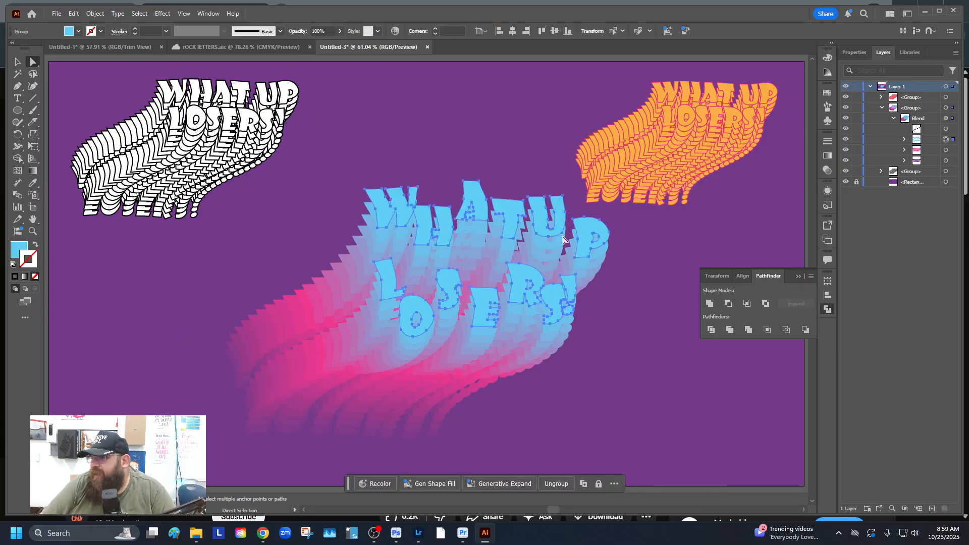
pyautogui.click(92, 31)
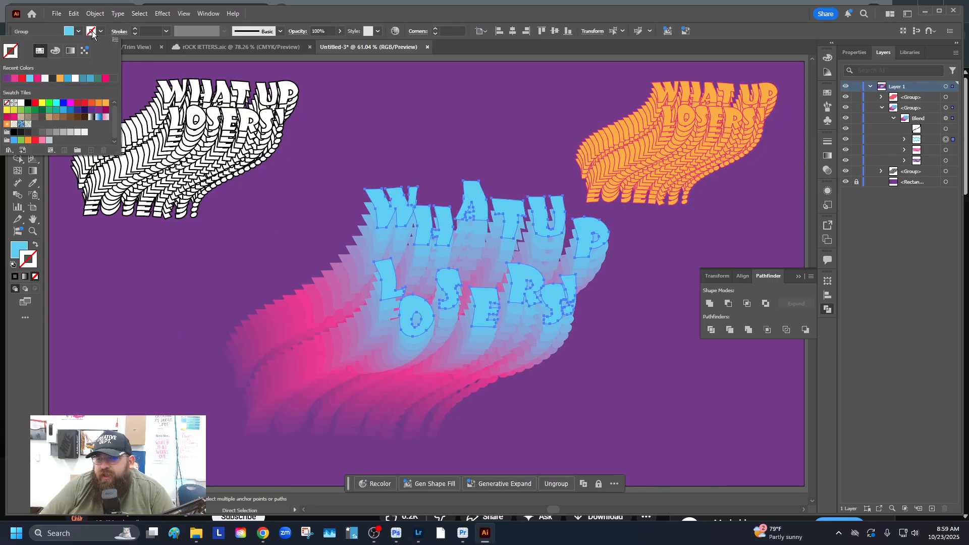
pyautogui.click(82, 78)
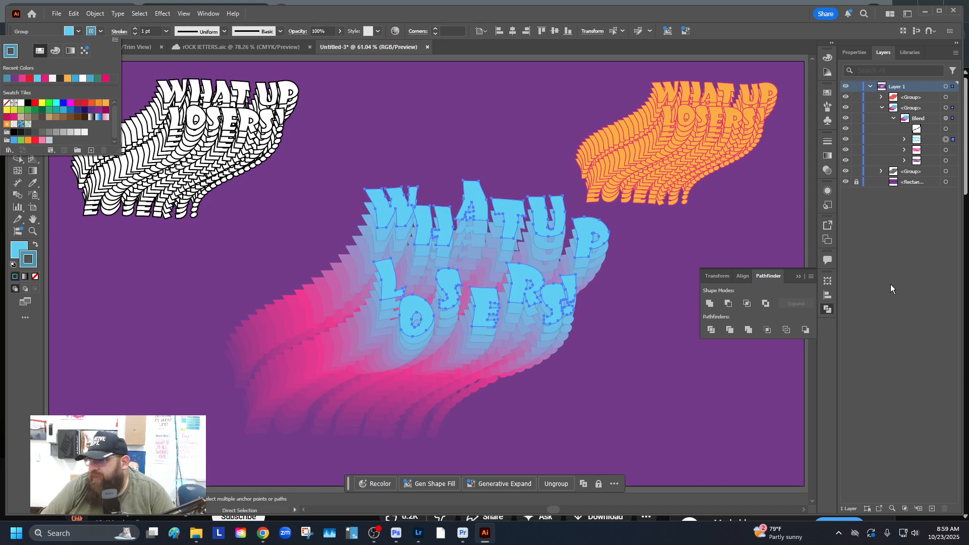
pyautogui.click(958, 158)
# Give the pink blend shape a pink stroke and the purple bottom text a purple stroke
pyautogui.click(955, 151)
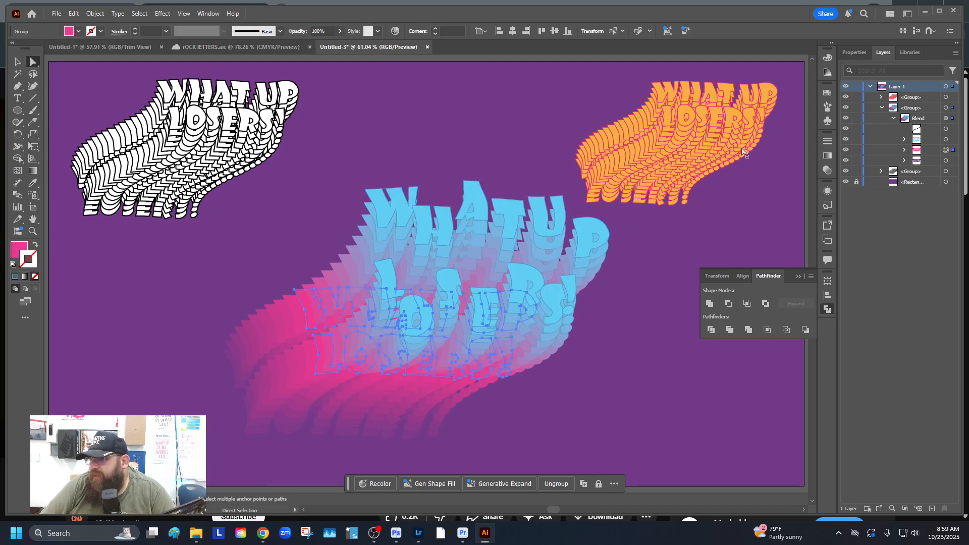
pyautogui.click(95, 32)
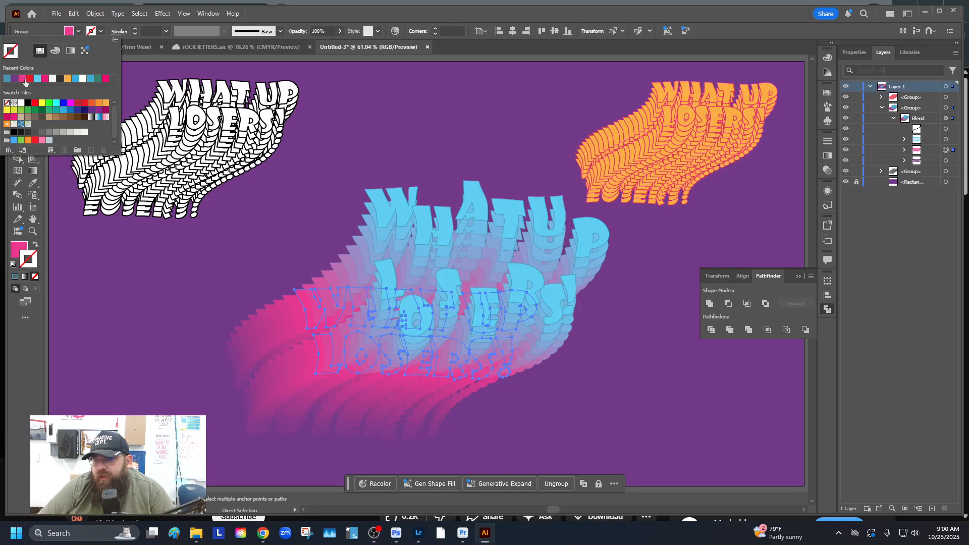
pyautogui.click(44, 79)
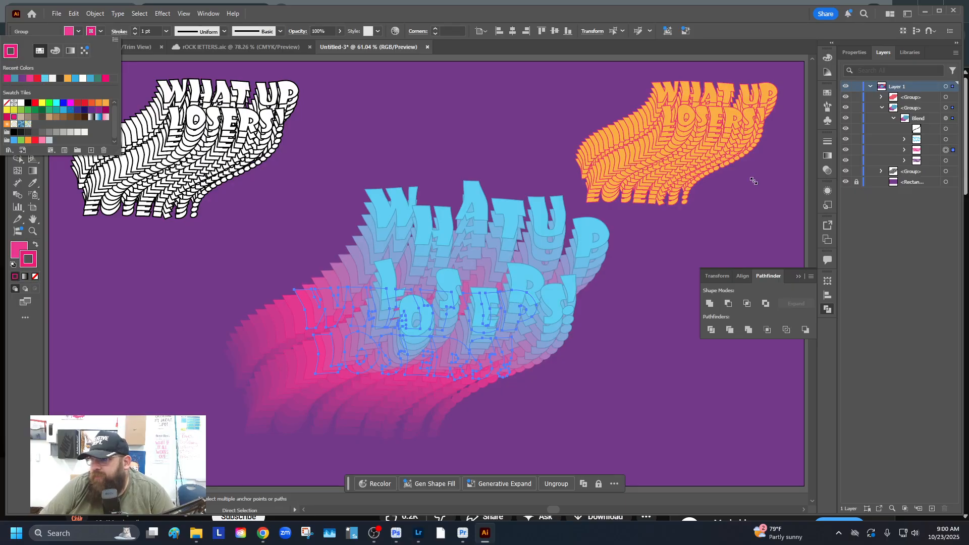
pyautogui.click(951, 164)
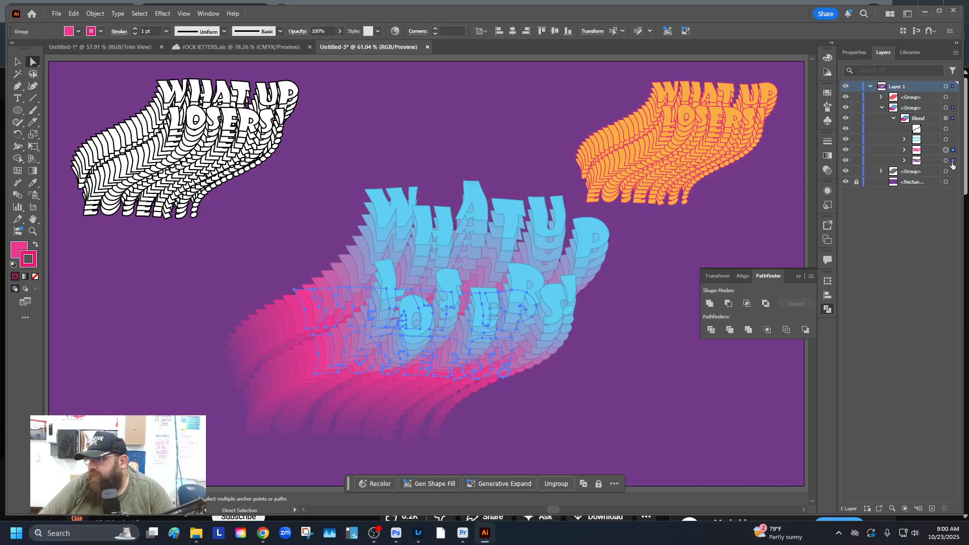
pyautogui.click(952, 164)
pyautogui.click(91, 31)
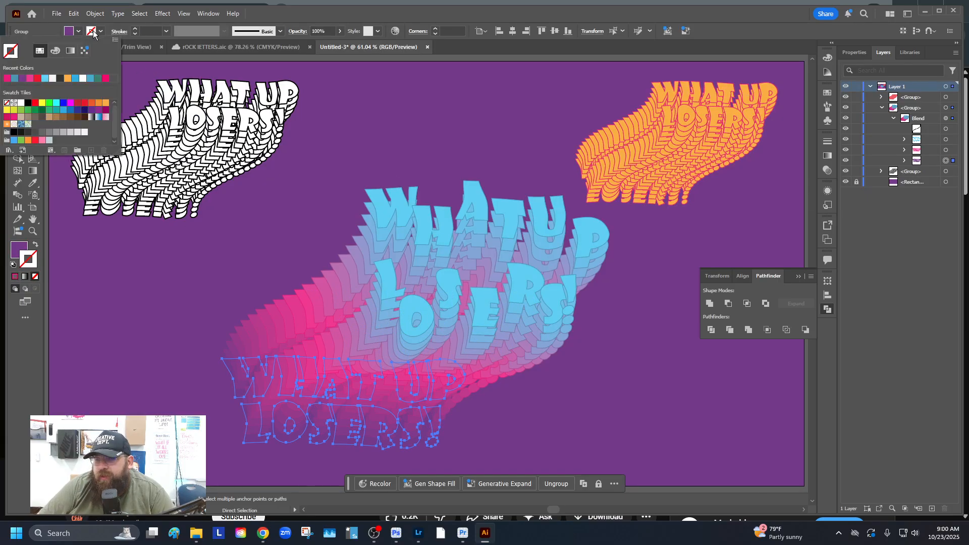
pyautogui.click(91, 111)
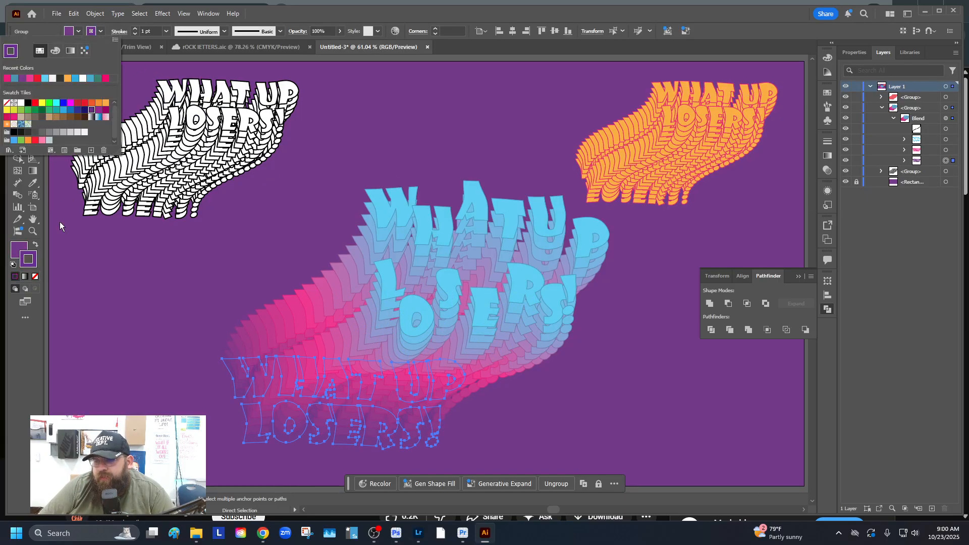
pyautogui.click(120, 374)
pyautogui.click(121, 373)
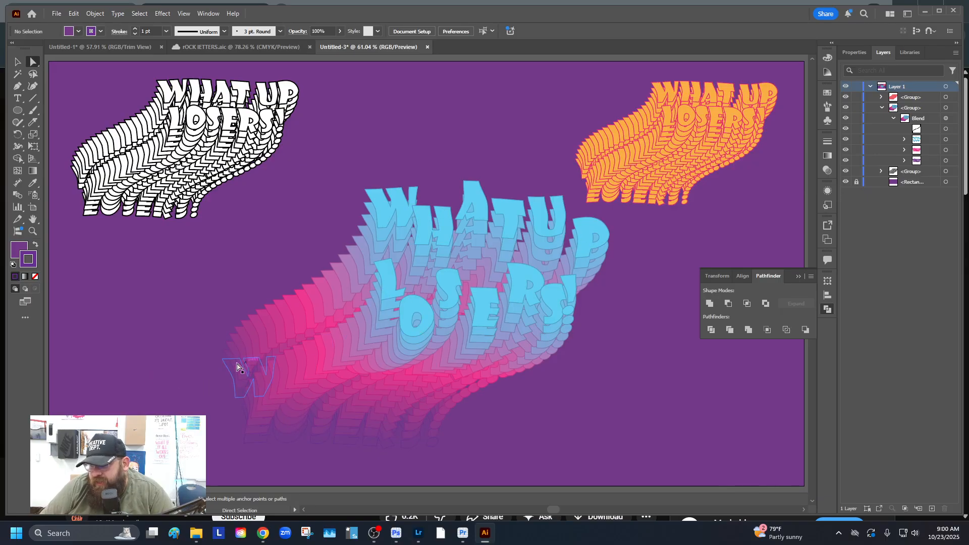
# Nudge the blue lettering and its L slightly left, then select the whole blend group
pyautogui.moveTo(398, 207); pyautogui.dragTo(392, 208)
pyautogui.click(310, 256)
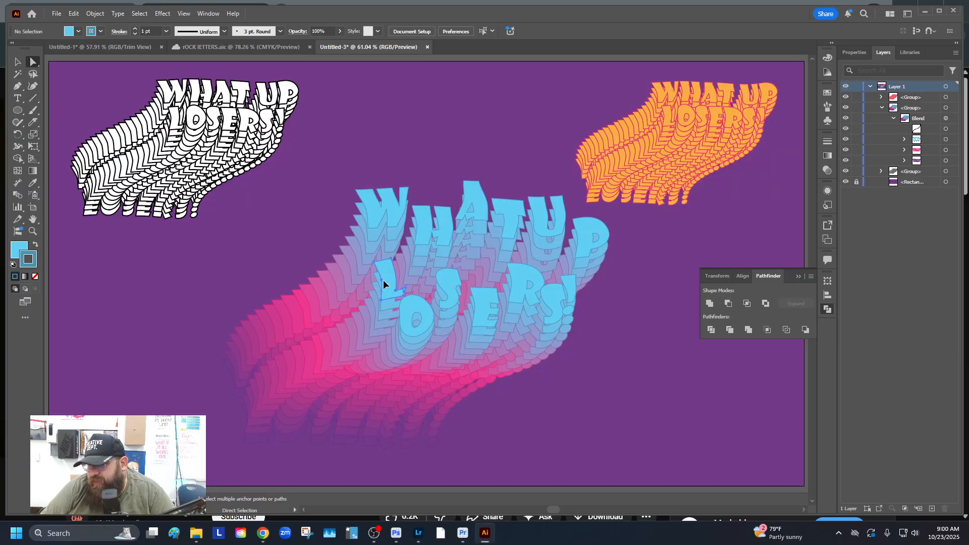
pyautogui.moveTo(383, 284); pyautogui.dragTo(373, 282)
pyautogui.click(180, 292)
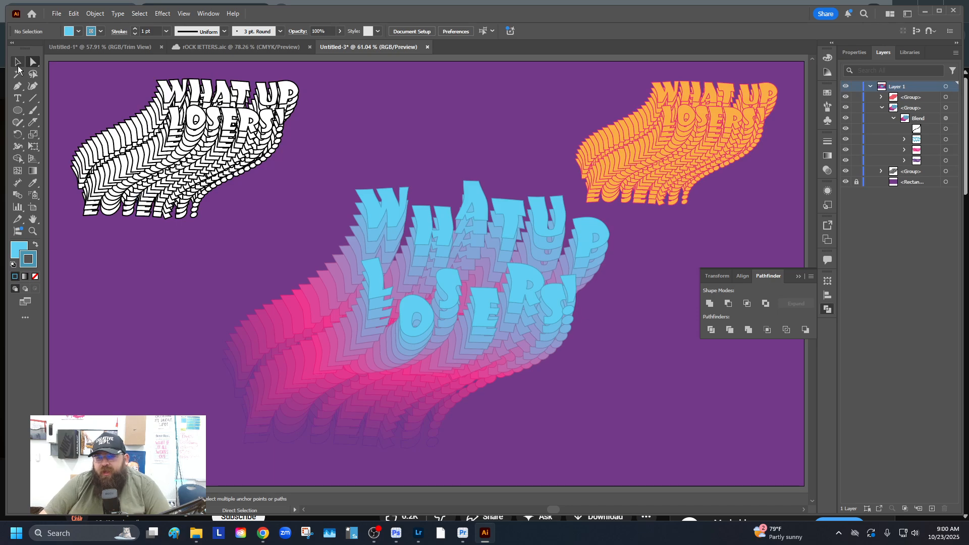
pyautogui.click(17, 62)
pyautogui.click(354, 356)
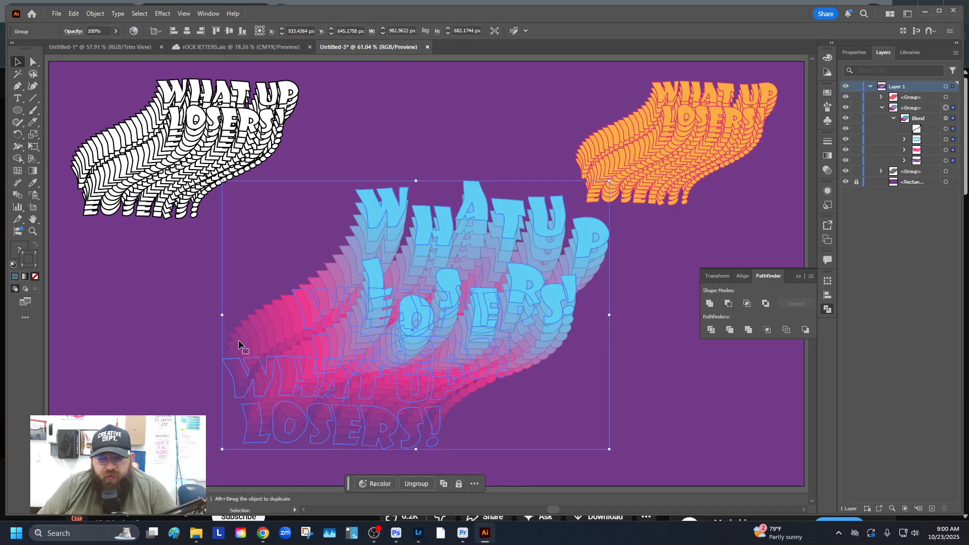
# Set the blend's Specified Steps to 40 in Object > Blend > Blend Options
pyautogui.click(96, 14)
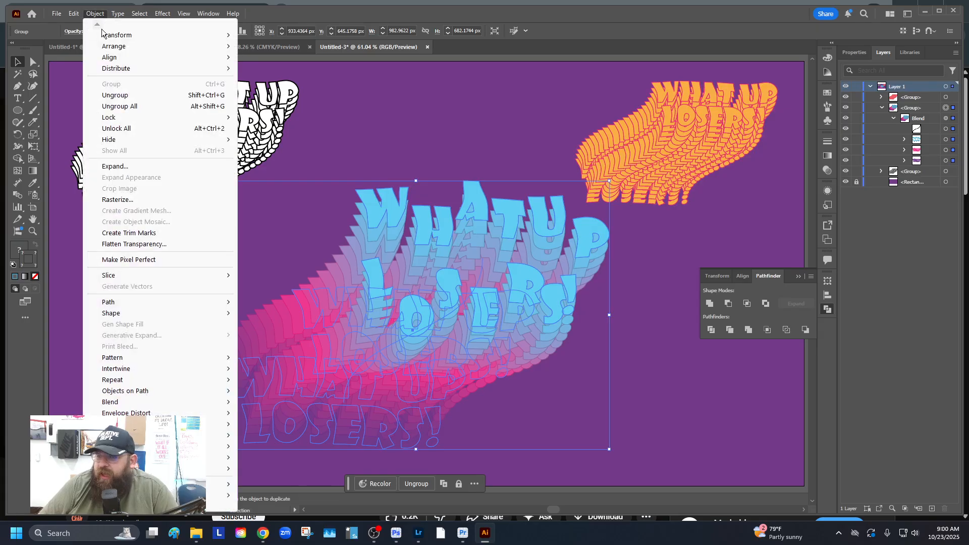
pyautogui.moveTo(128, 404)
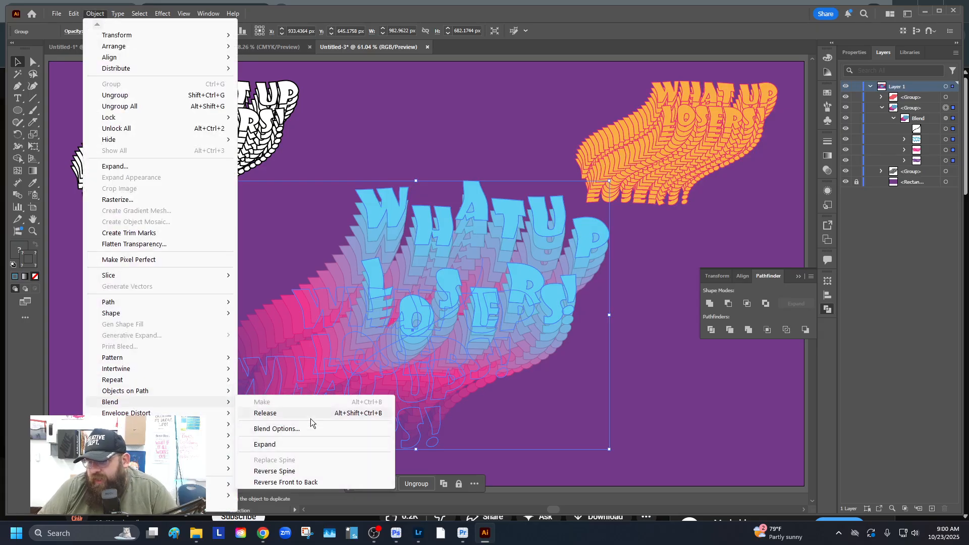
pyautogui.click(353, 427)
pyautogui.moveTo(477, 199); pyautogui.dragTo(672, 118)
pyautogui.click(731, 141)
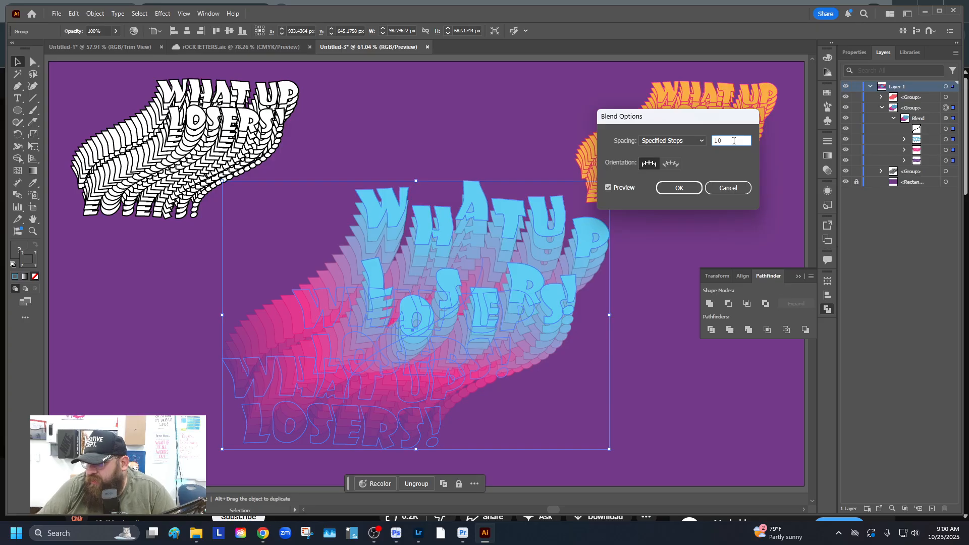
pyautogui.press('Up')
pyautogui.press('Up')
pyautogui.press('Up')
pyautogui.press('Up')
pyautogui.press('Up')
pyautogui.press('Up')
pyautogui.press('Up')
pyautogui.press('Up')
pyautogui.press('Up')
pyautogui.press('Up')
pyautogui.press('Up')
pyautogui.press('Up')
pyautogui.press('Up')
pyautogui.press('Up')
pyautogui.press('Up')
pyautogui.press('Up')
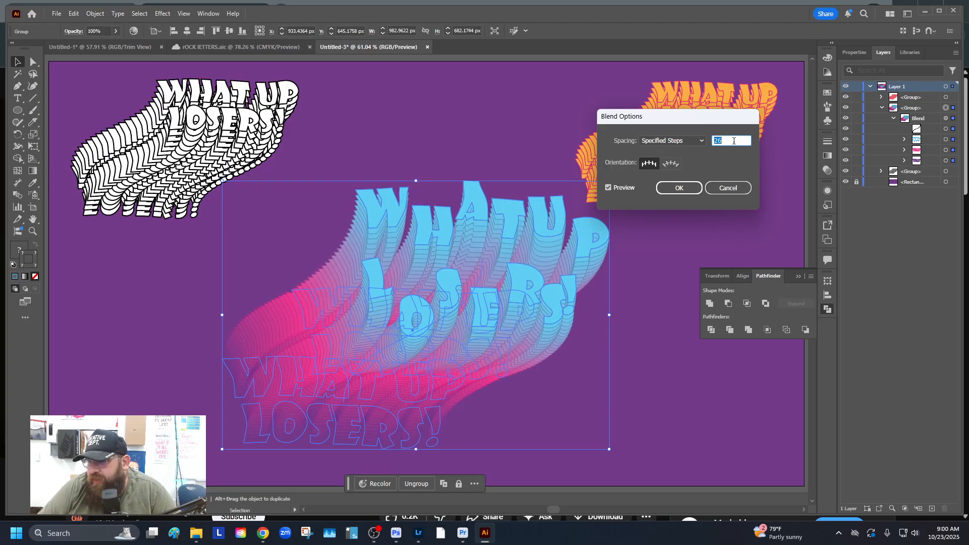
pyautogui.press('Up')
pyautogui.press('Up')
pyautogui.press('Up')
pyautogui.press('Up')
pyautogui.press('Up')
pyautogui.press('Up')
pyautogui.press('Up')
pyautogui.press('Up')
pyautogui.press('Up')
pyautogui.press('Up')
pyautogui.press('Up')
pyautogui.press('Up')
pyautogui.press('Up')
pyautogui.press('Up')
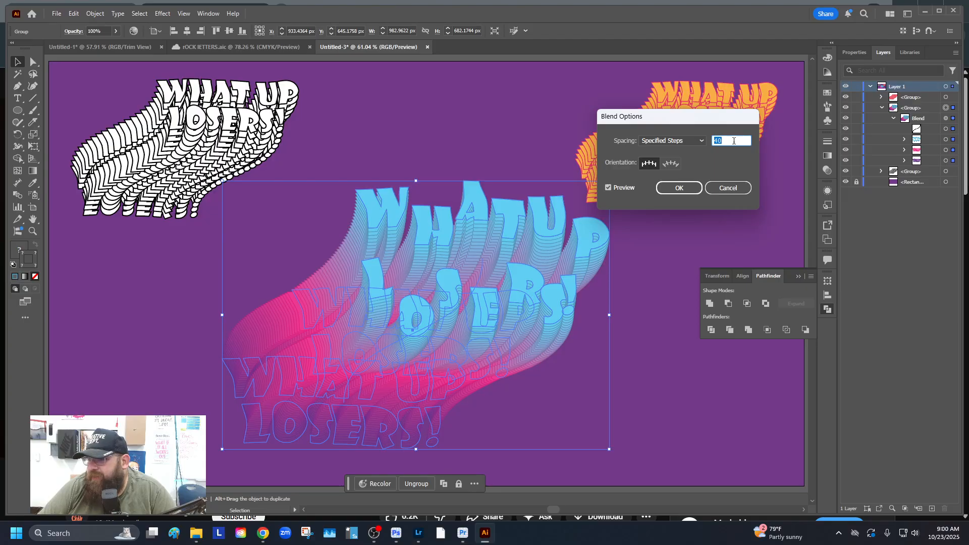
pyautogui.click(677, 188)
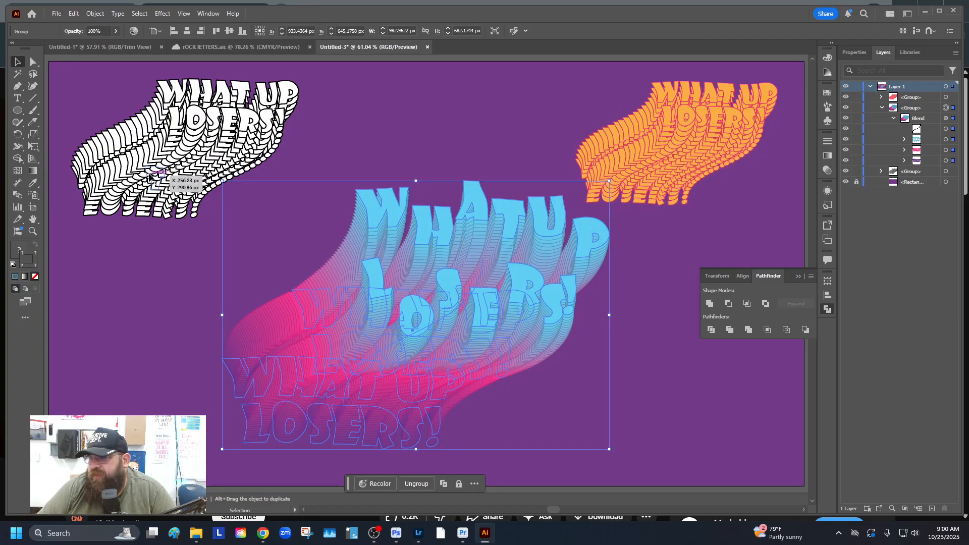
# Nudge the blend slightly, then shrink the orange version into the top-right corner
pyautogui.click(366, 120)
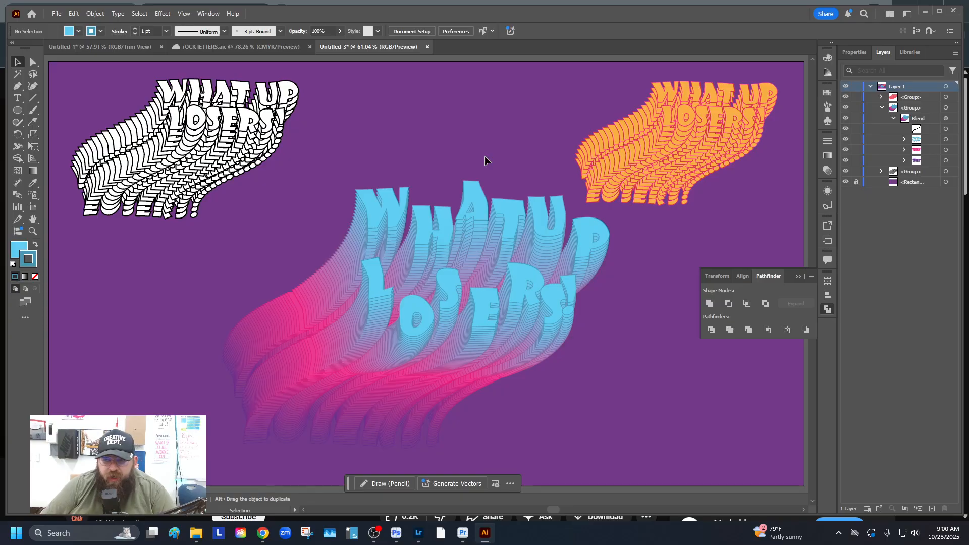
pyautogui.moveTo(525, 231); pyautogui.dragTo(520, 239)
pyautogui.click(641, 298)
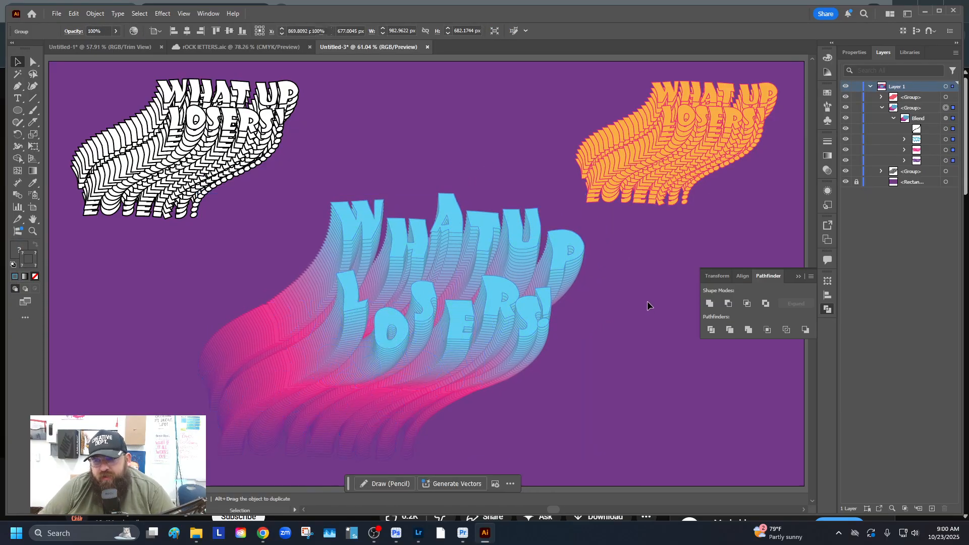
pyautogui.click(681, 170)
pyautogui.press('super')
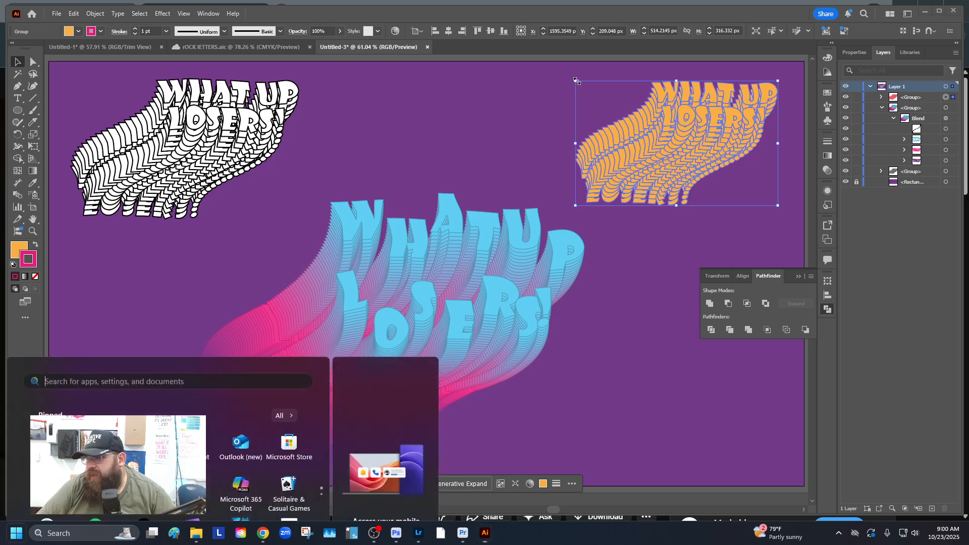
pyautogui.press('Escape')
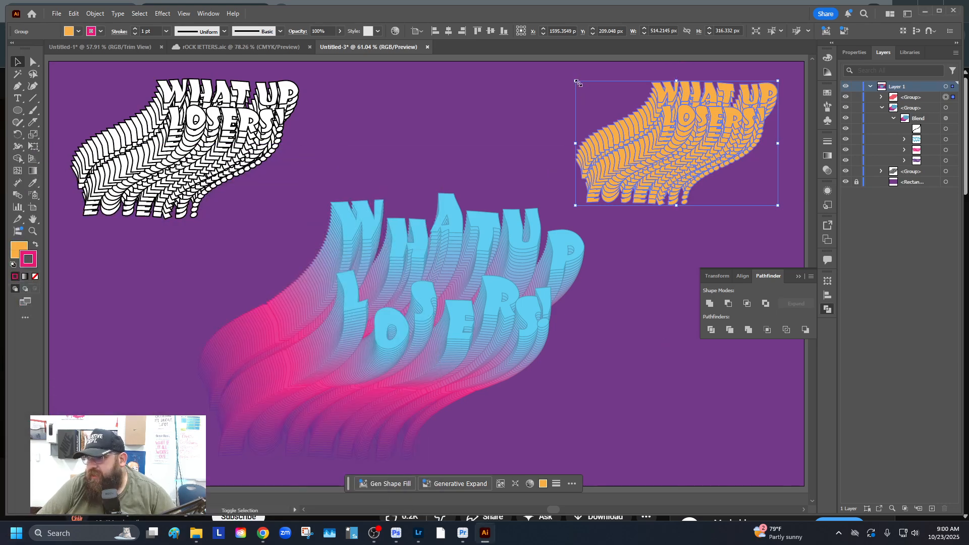
pyautogui.moveTo(575, 80); pyautogui.dragTo(612, 105)
pyautogui.moveTo(680, 126); pyautogui.dragTo(727, 94)
# Shrink the white version and move it to the bottom-right corner
pyautogui.click(195, 114)
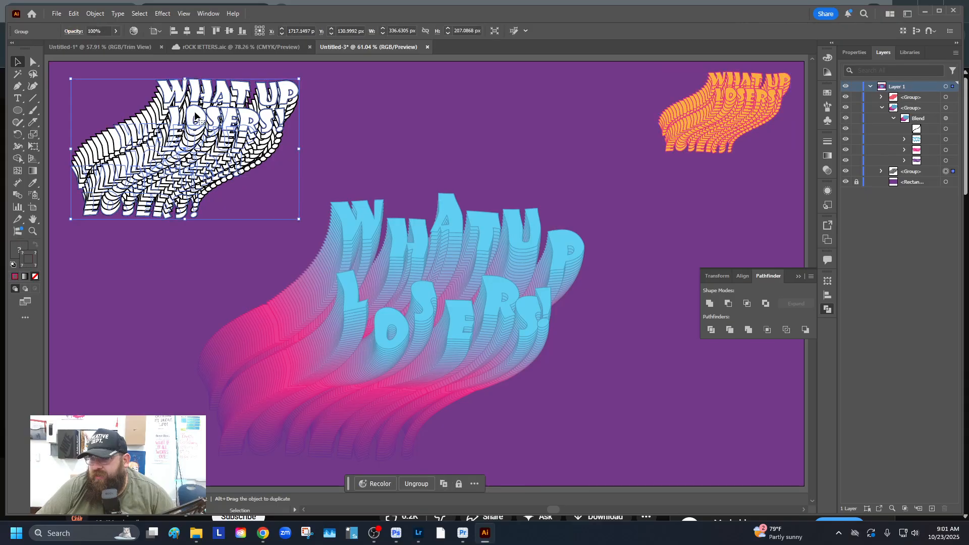
pyautogui.moveTo(71, 79); pyautogui.dragTo(119, 109)
pyautogui.moveTo(184, 135); pyautogui.dragTo(727, 413)
# Enlarge the blue-to-pink blend to about 1176 × 955 px and close the Pathfinder panel
pyautogui.moveTo(174, 216); pyautogui.dragTo(504, 395)
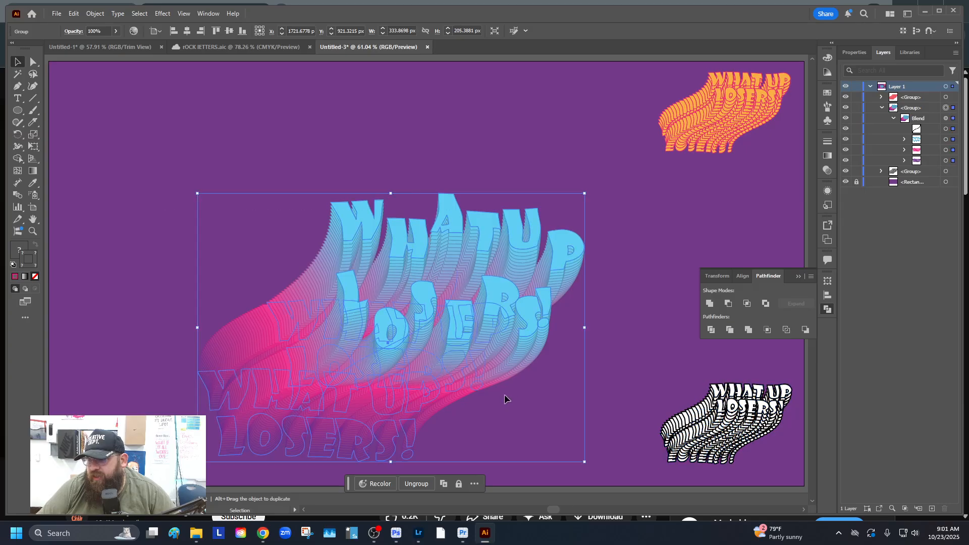
pyautogui.moveTo(586, 194); pyautogui.dragTo(626, 167)
pyautogui.moveTo(541, 240); pyautogui.dragTo(474, 200)
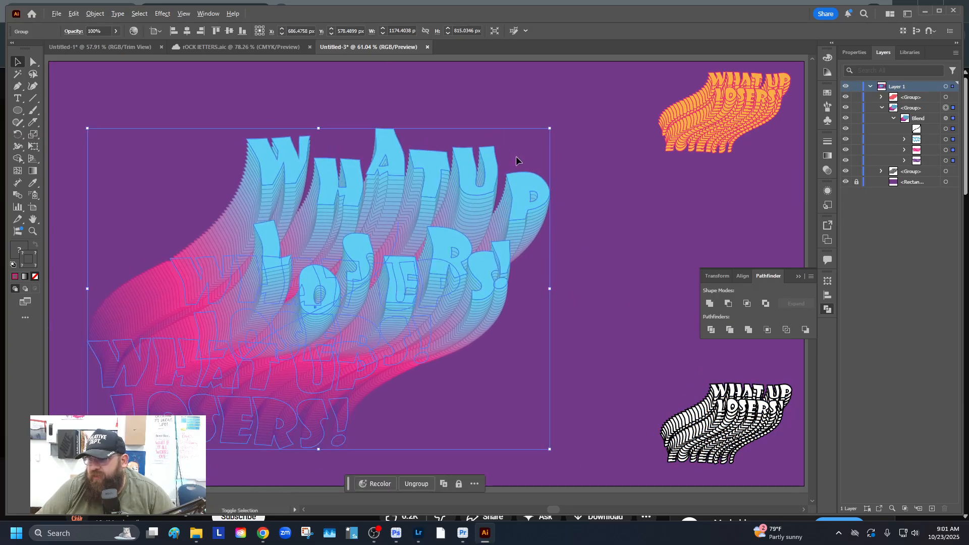
pyautogui.moveTo(550, 131); pyautogui.dragTo(589, 101)
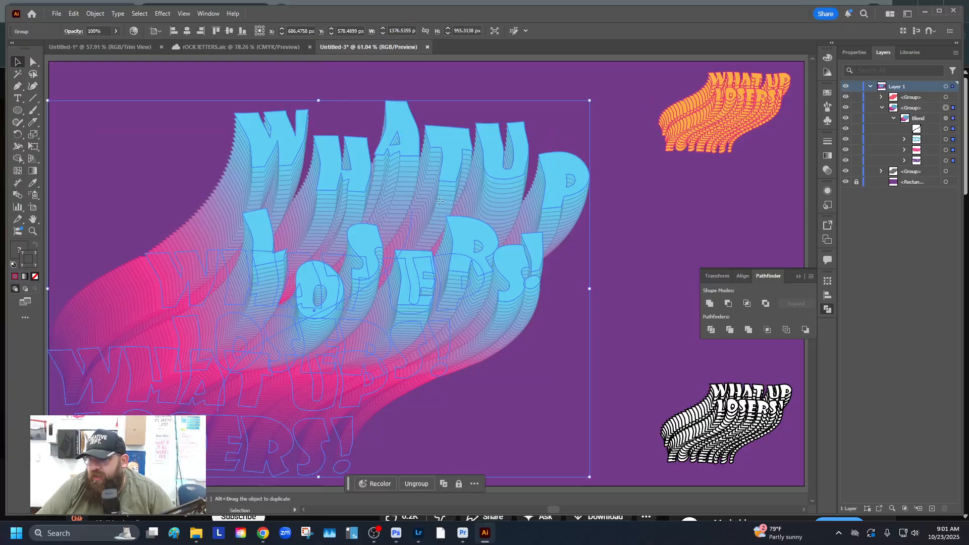
pyautogui.moveTo(443, 203); pyautogui.dragTo(469, 197)
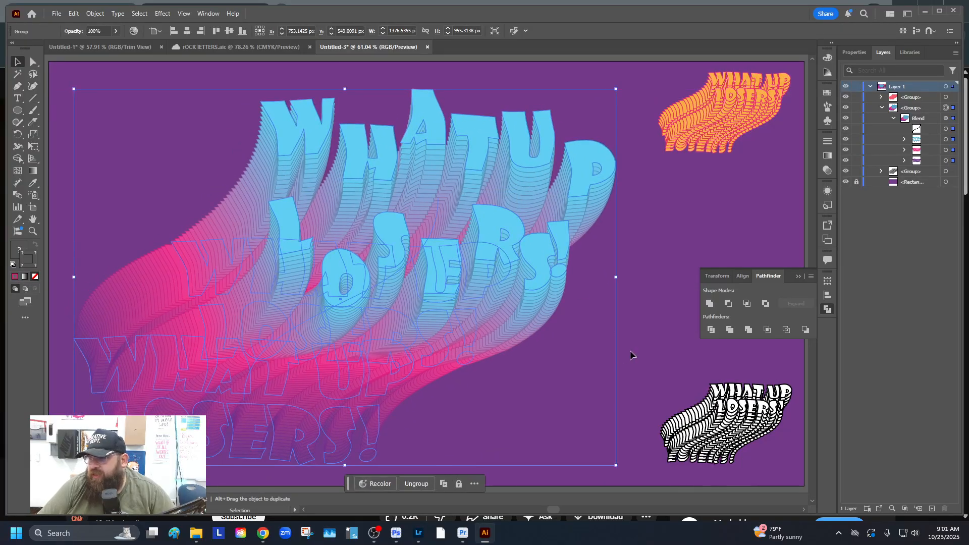
pyautogui.click(640, 349)
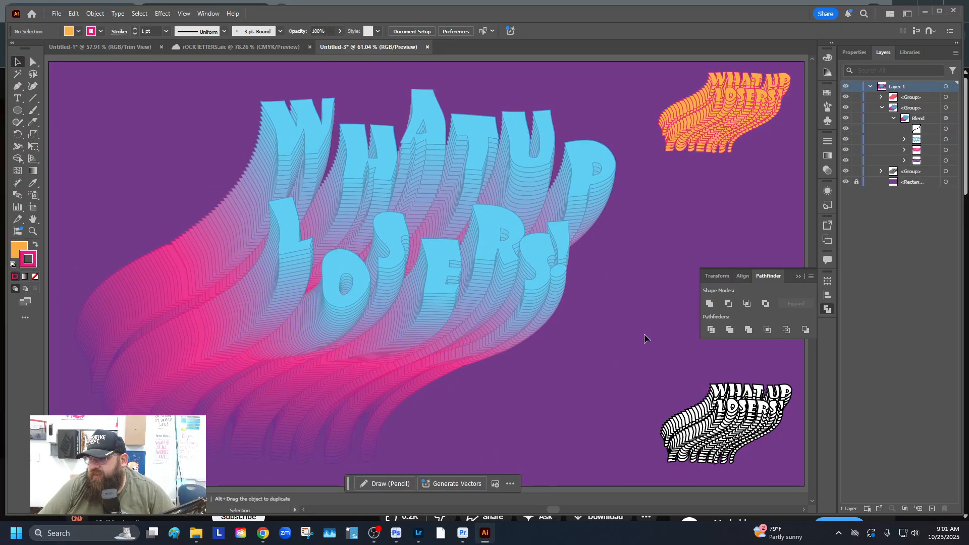
pyautogui.click(798, 278)
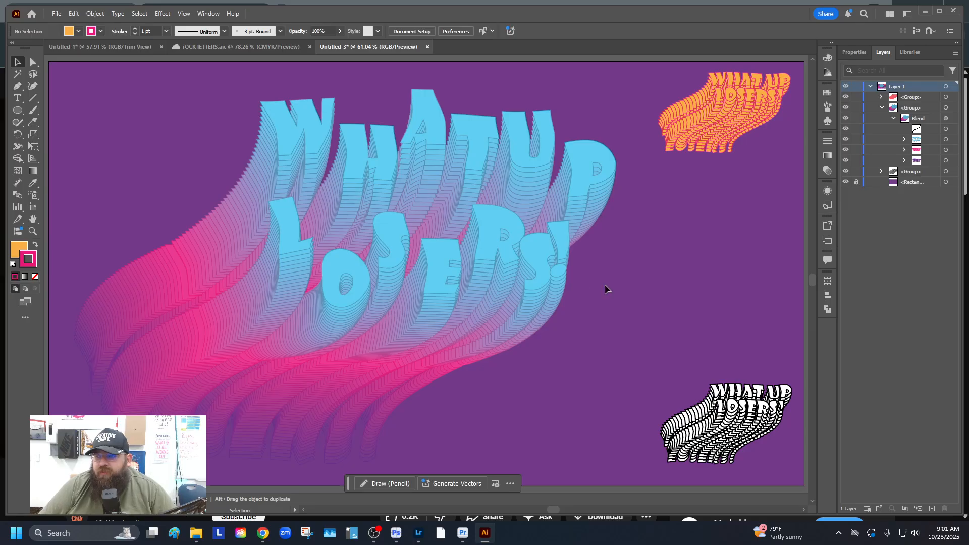